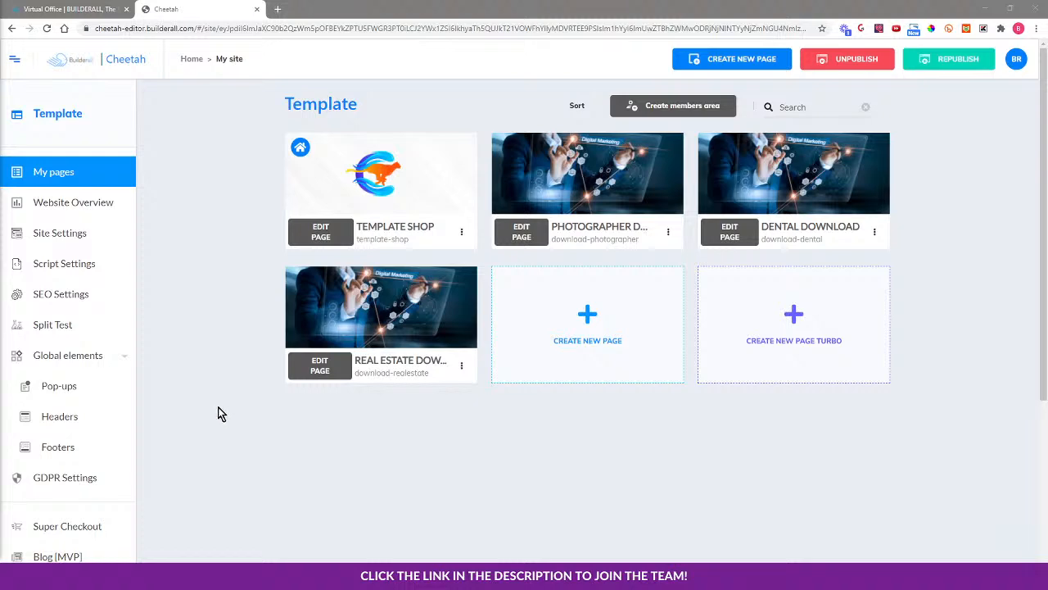
# Open Super Checkout from the Cheetah sidebar and list My products: Dentist, Photographer, Real Estate templates
pyautogui.scroll(-1, 220, 413)
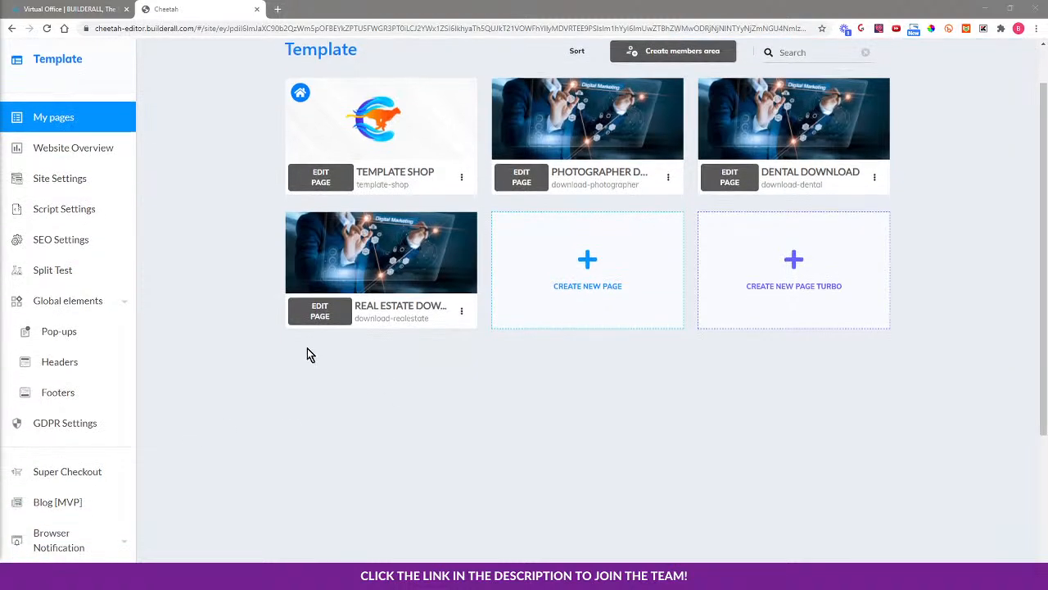
pyautogui.click(72, 471)
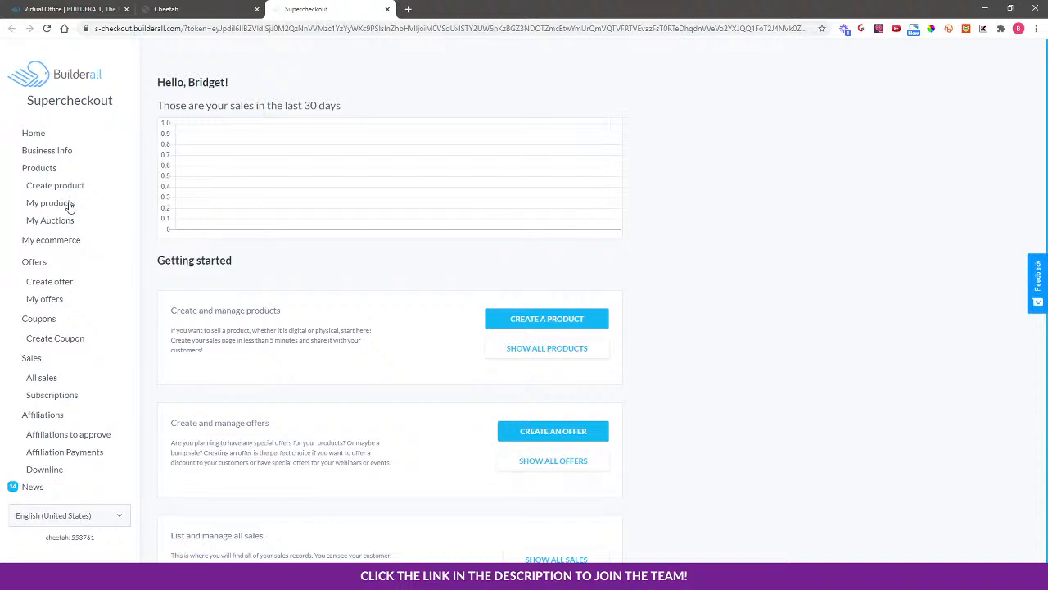
pyautogui.click(51, 203)
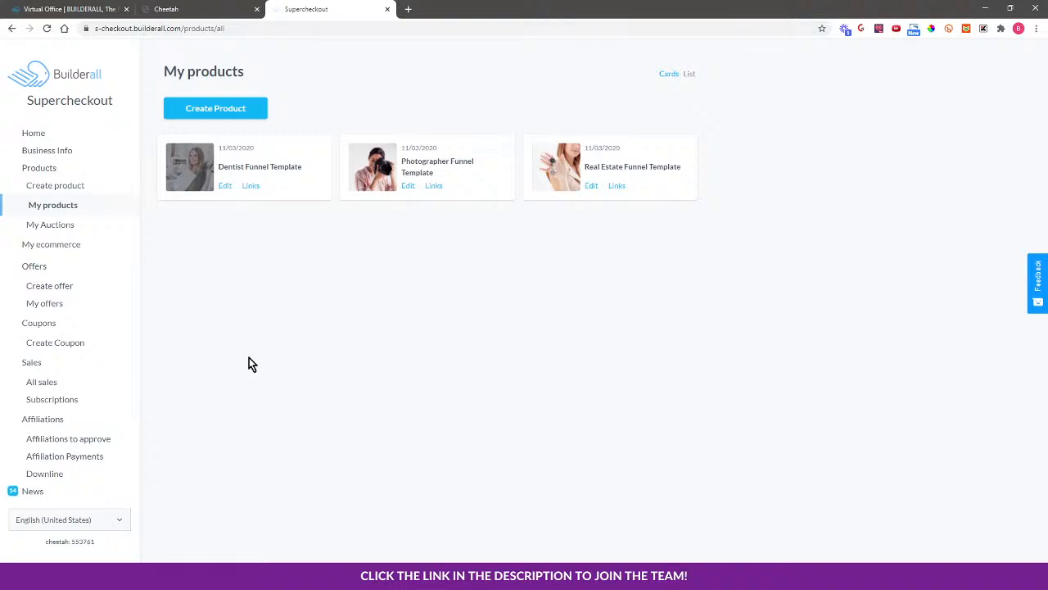
# Name the new ecommerce store 'Vision Marketing and Design', fixing the typos
pyautogui.click(66, 246)
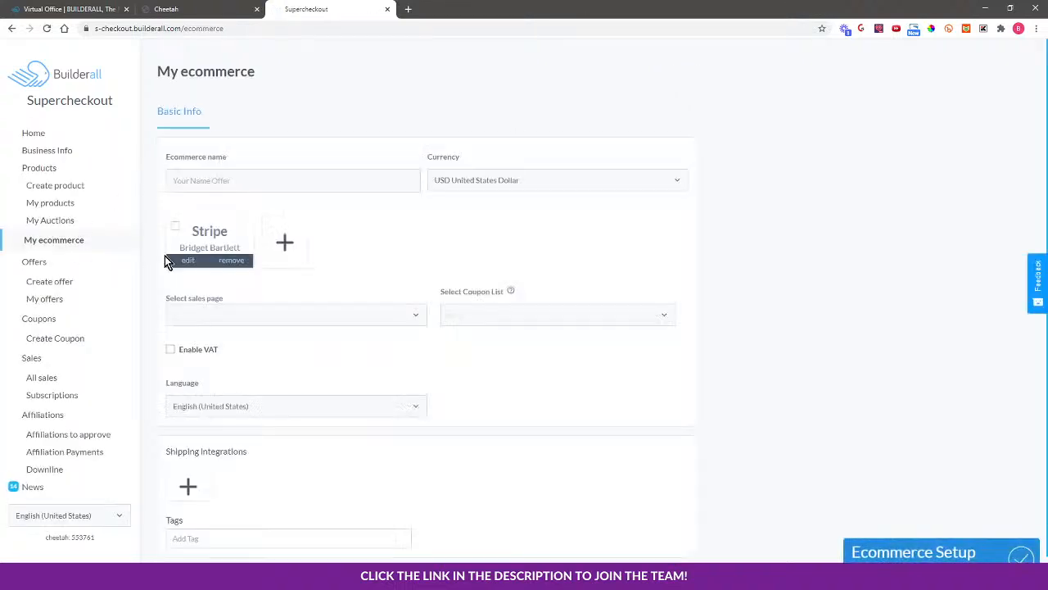
pyautogui.click(276, 180)
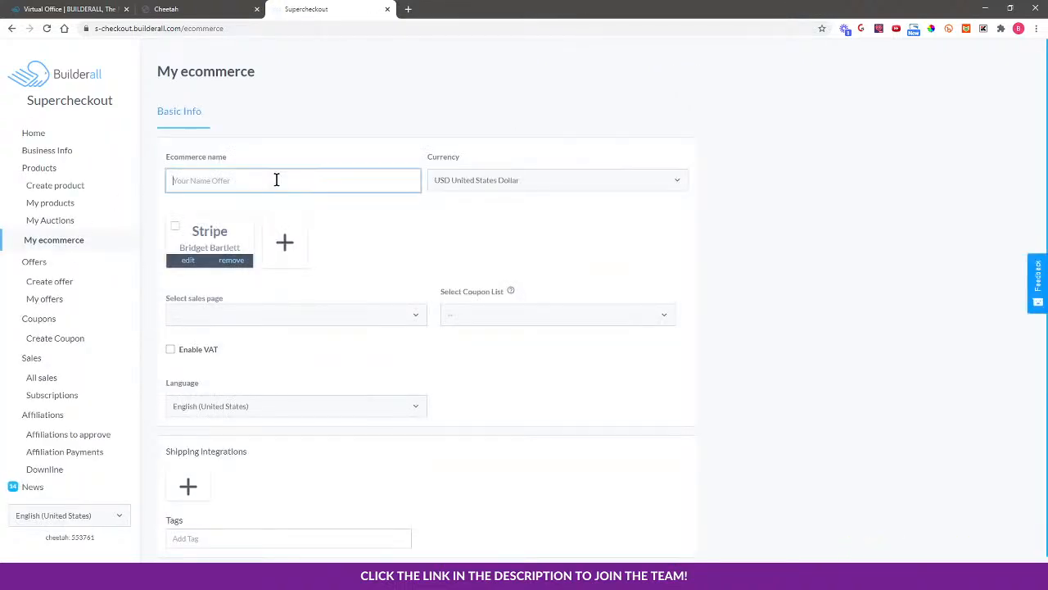
pyautogui.write('Vision Marketing and Deswiign')
# Choose Stripe as the store's payment method without adding another gateway
pyautogui.click(174, 228)
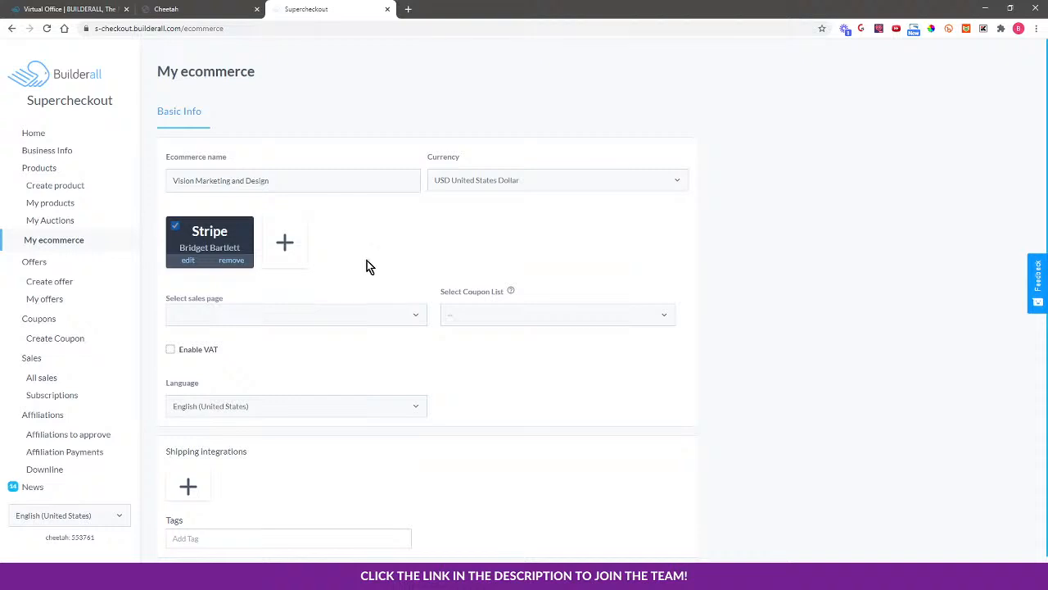
pyautogui.click(290, 243)
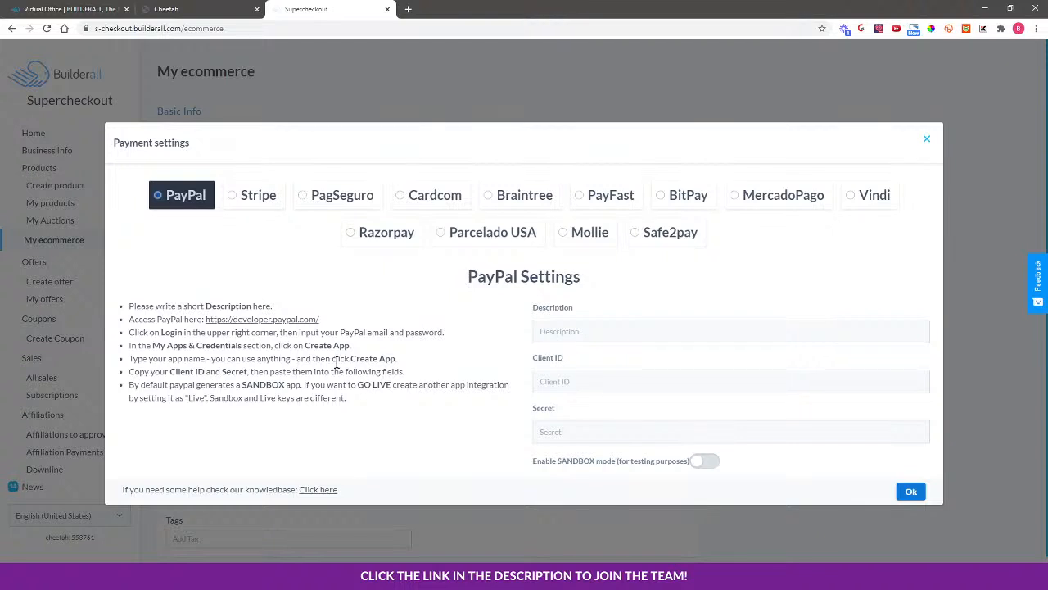
pyautogui.click(926, 139)
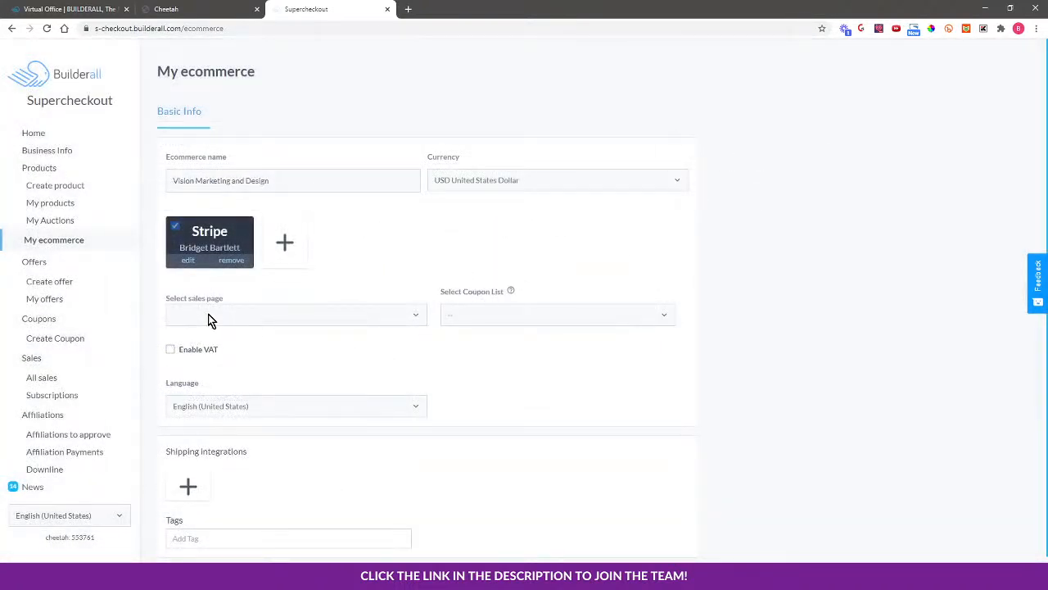
pyautogui.click(210, 320)
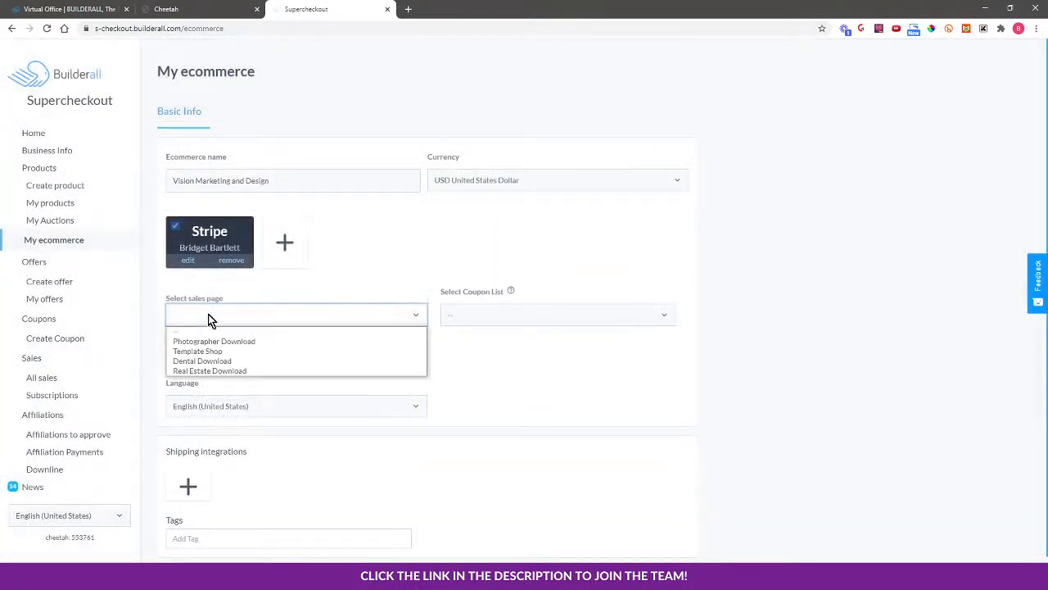
# Select Template Shop as the sales page, review coupon lists and languages, and leave VAT disabled
pyautogui.click(238, 351)
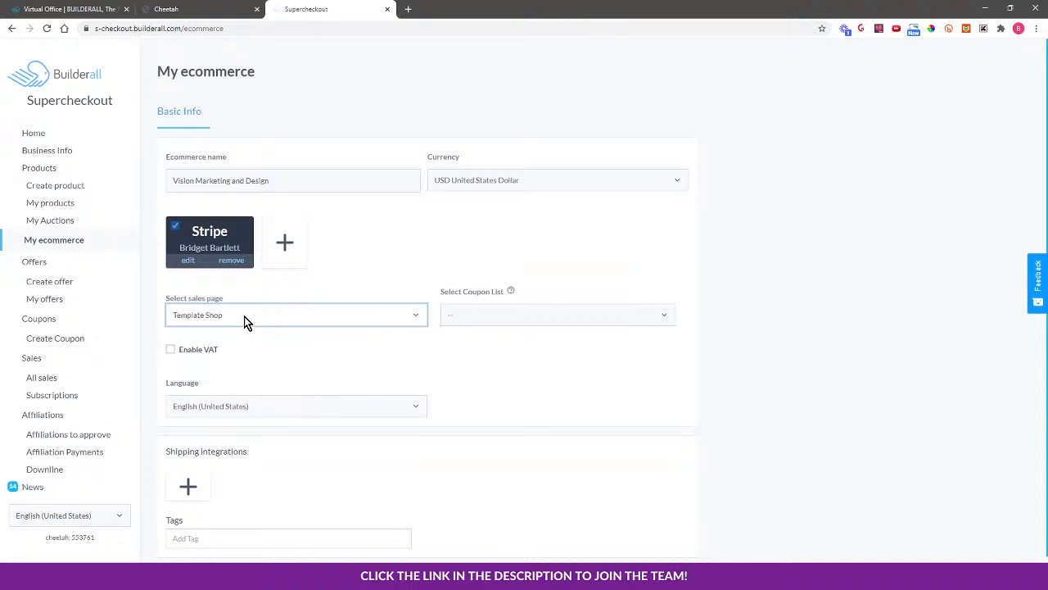
pyautogui.click(501, 321)
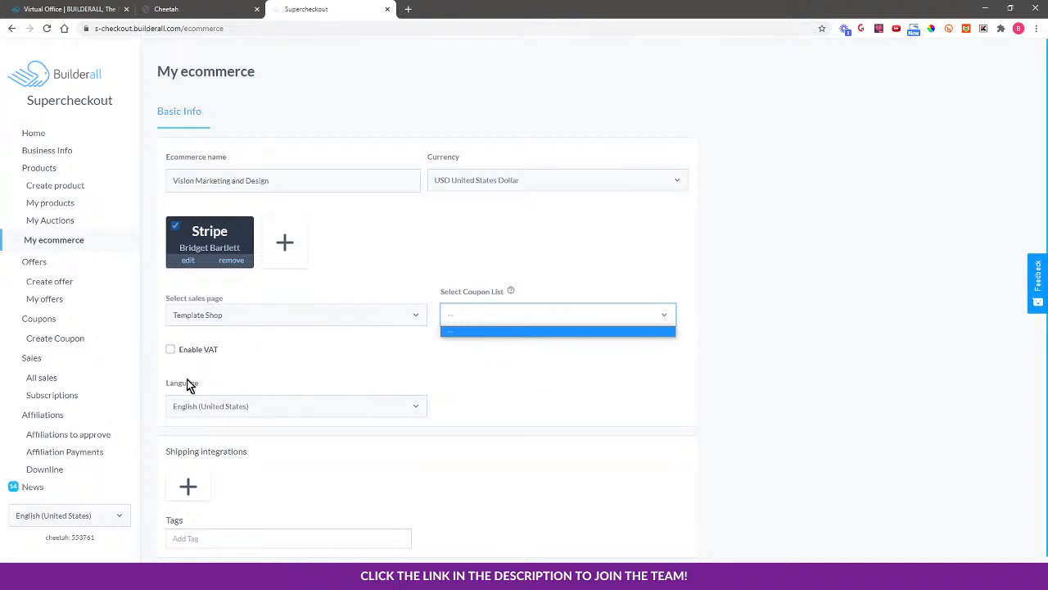
pyautogui.scroll(-1, 443, 389)
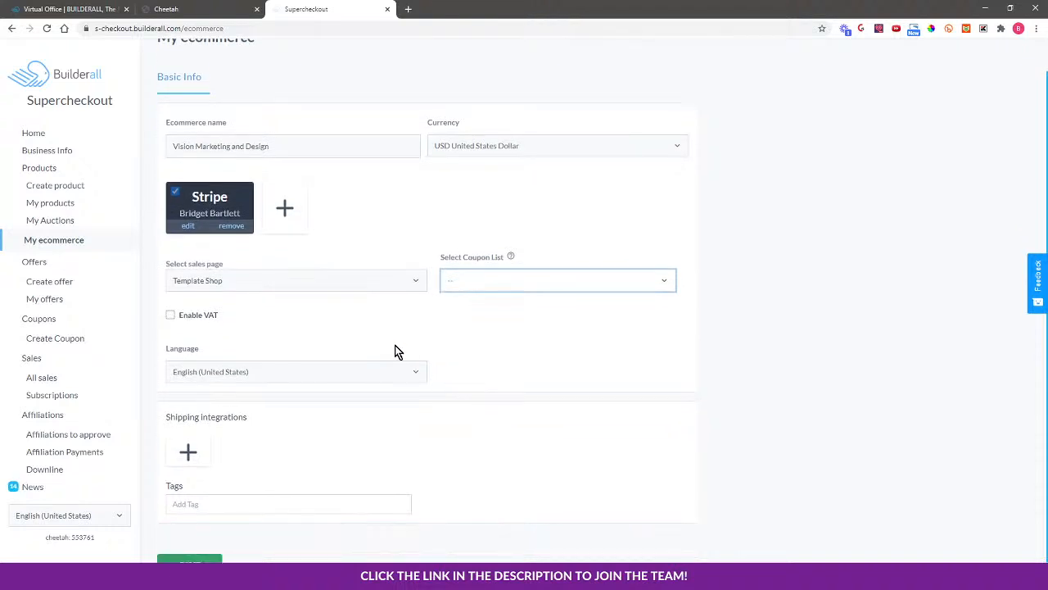
pyautogui.click(243, 373)
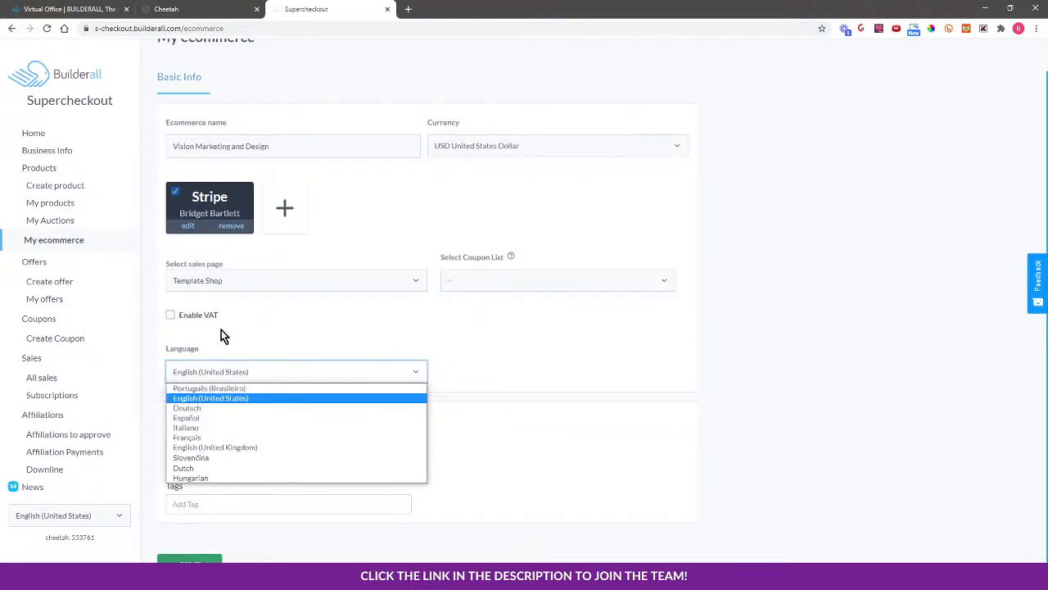
pyautogui.click(368, 319)
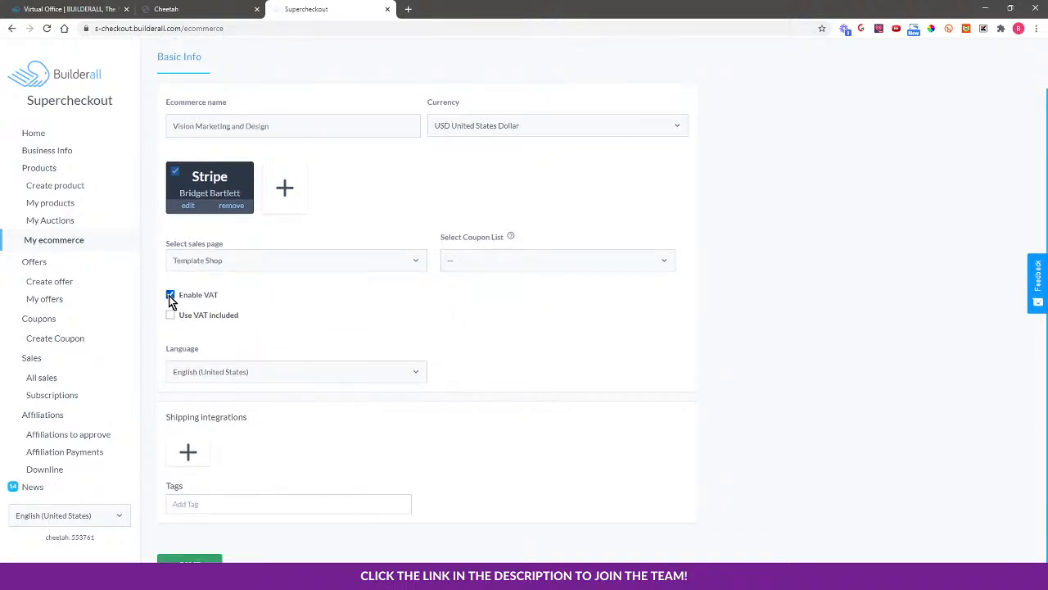
pyautogui.click(171, 314)
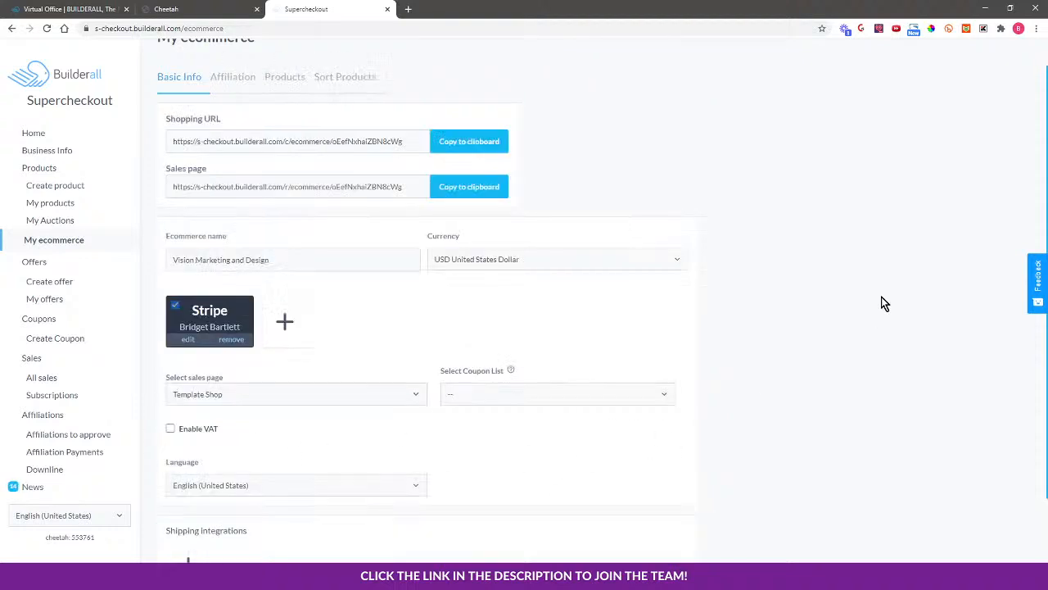
# Go past Affiliation to Products, show all three funnel templates, and open Dentist's product options
pyautogui.click(241, 74)
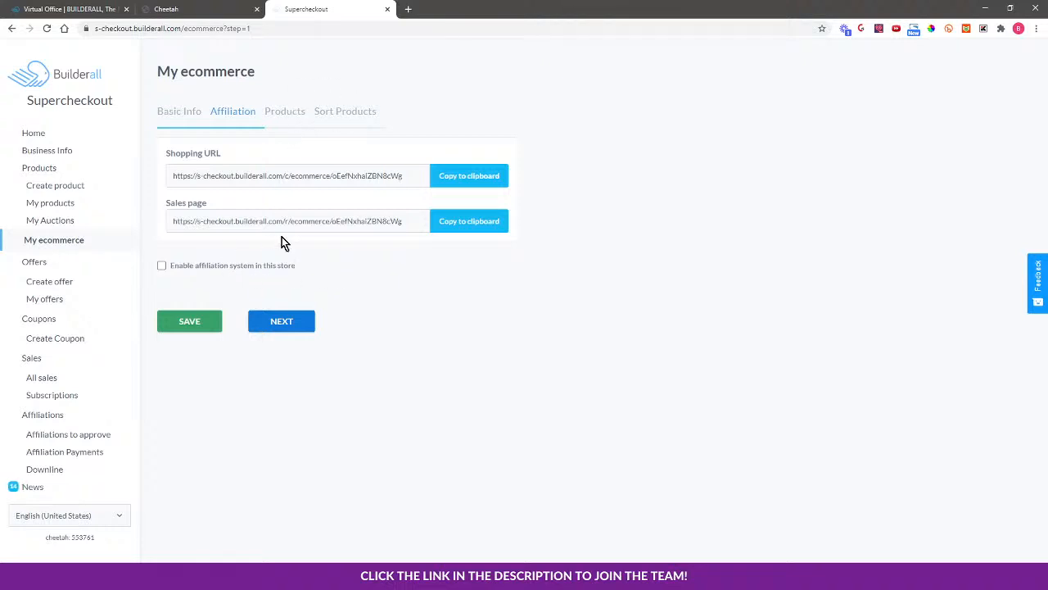
pyautogui.click(280, 324)
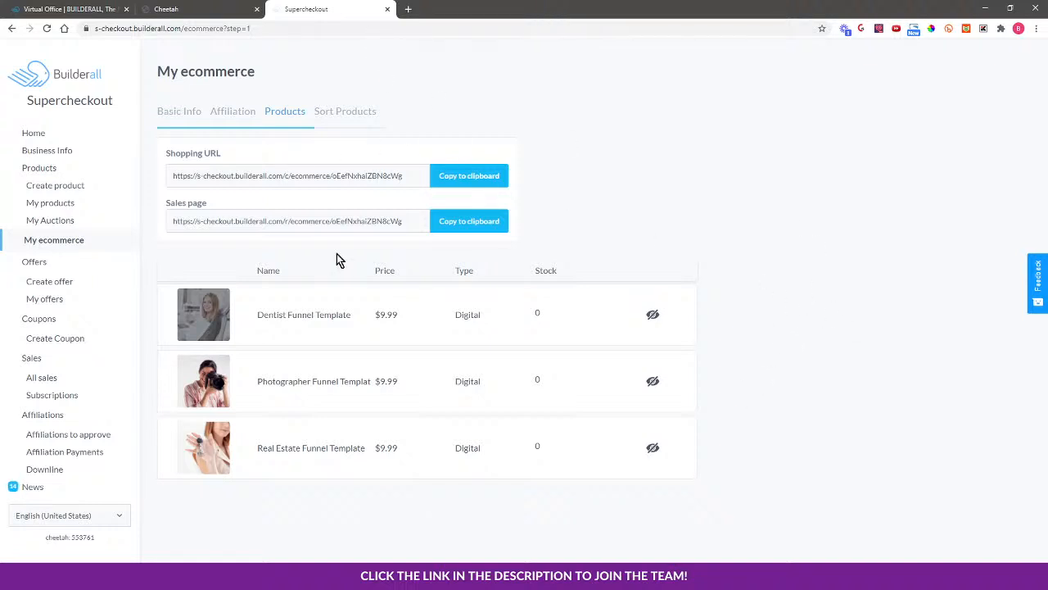
pyautogui.click(653, 316)
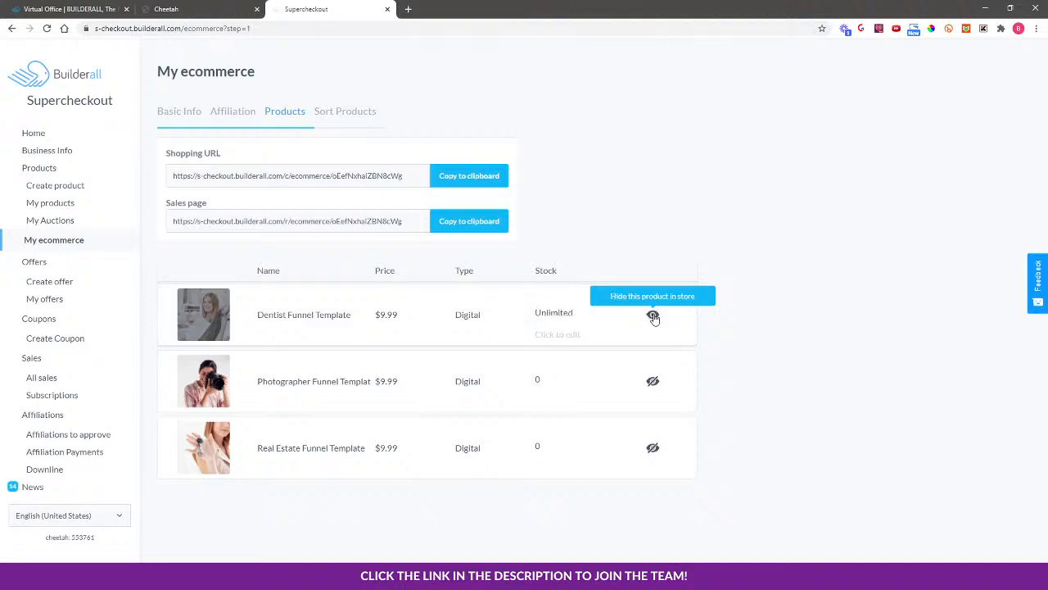
pyautogui.click(653, 381)
pyautogui.click(653, 449)
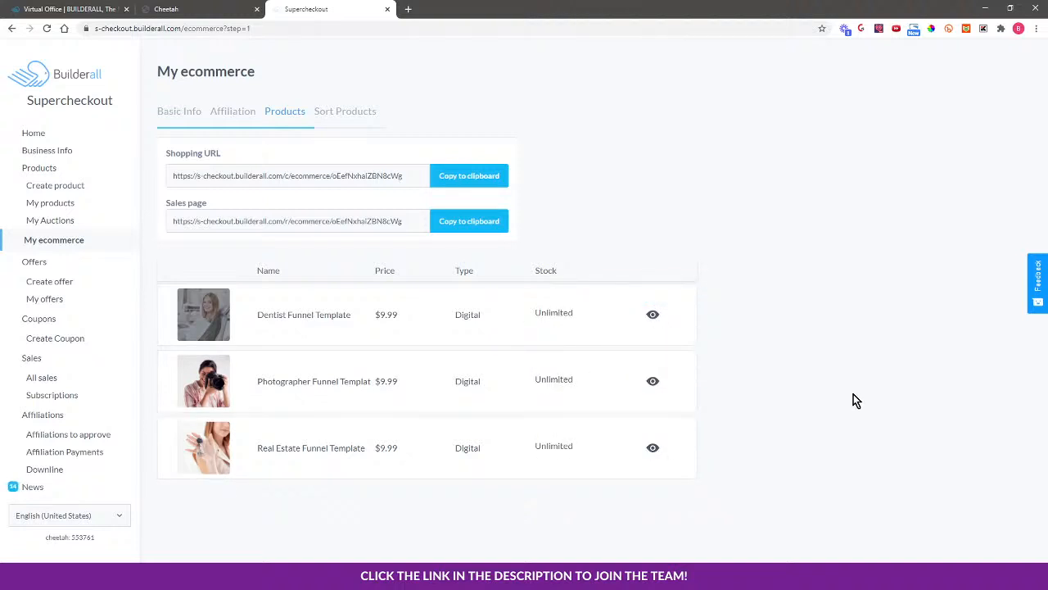
pyautogui.click(570, 336)
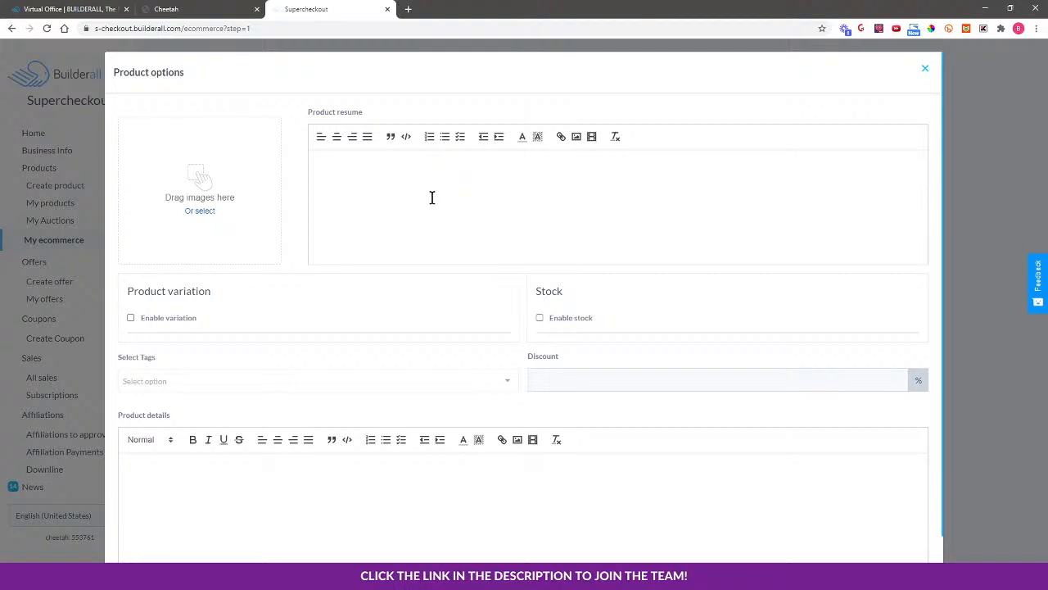
# Load the Vision Marketing website in a new tab and go to its Template Shop page
pyautogui.click(408, 9)
pyautogui.click(415, 25)
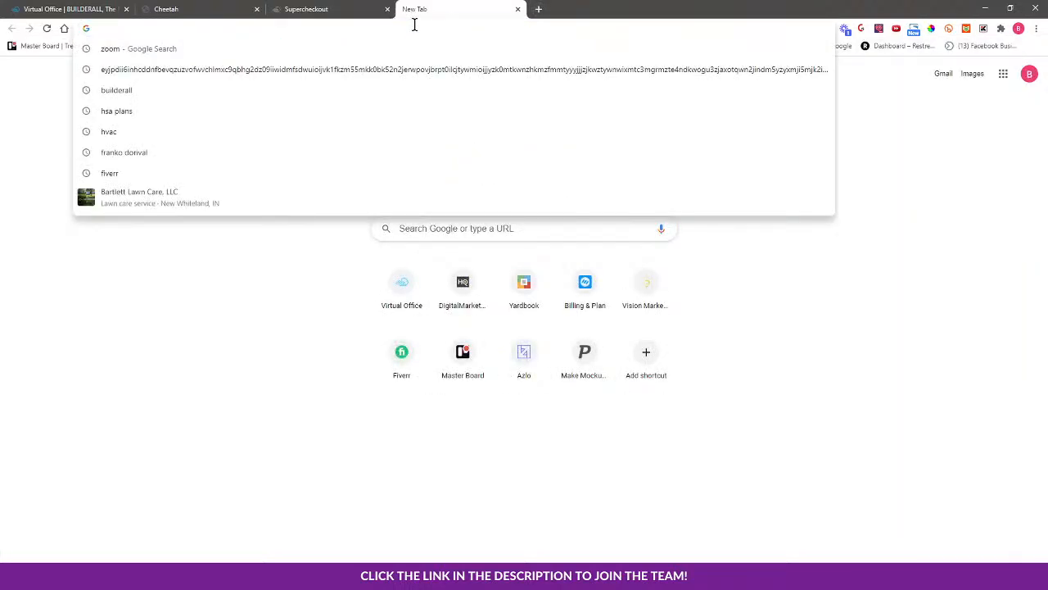
pyautogui.write('vision')
pyautogui.press('Return')
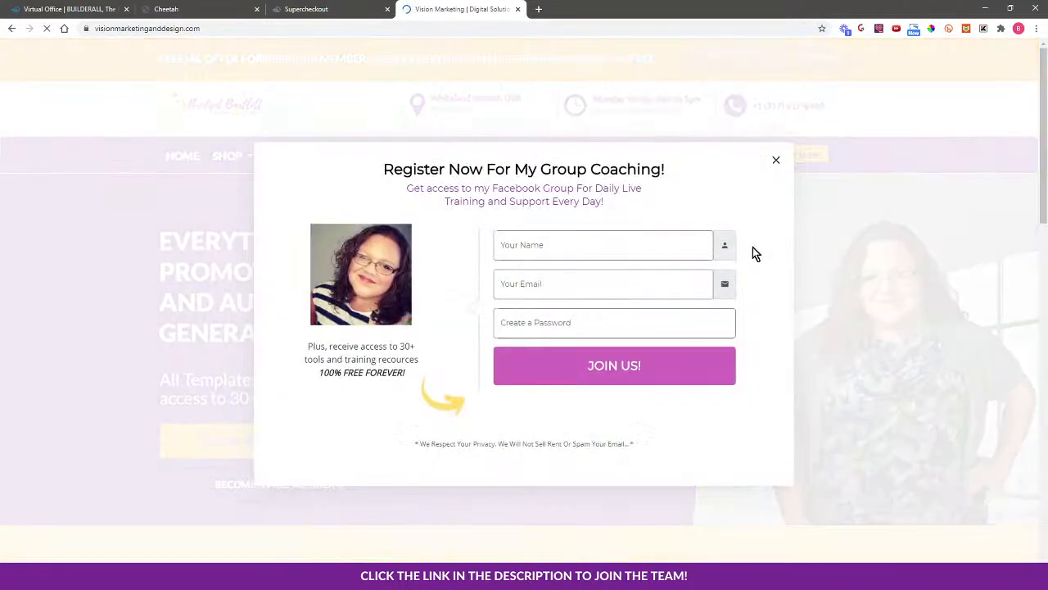
pyautogui.click(774, 159)
pyautogui.scroll(-5, 849, 270)
pyautogui.scroll(-5, 825, 264)
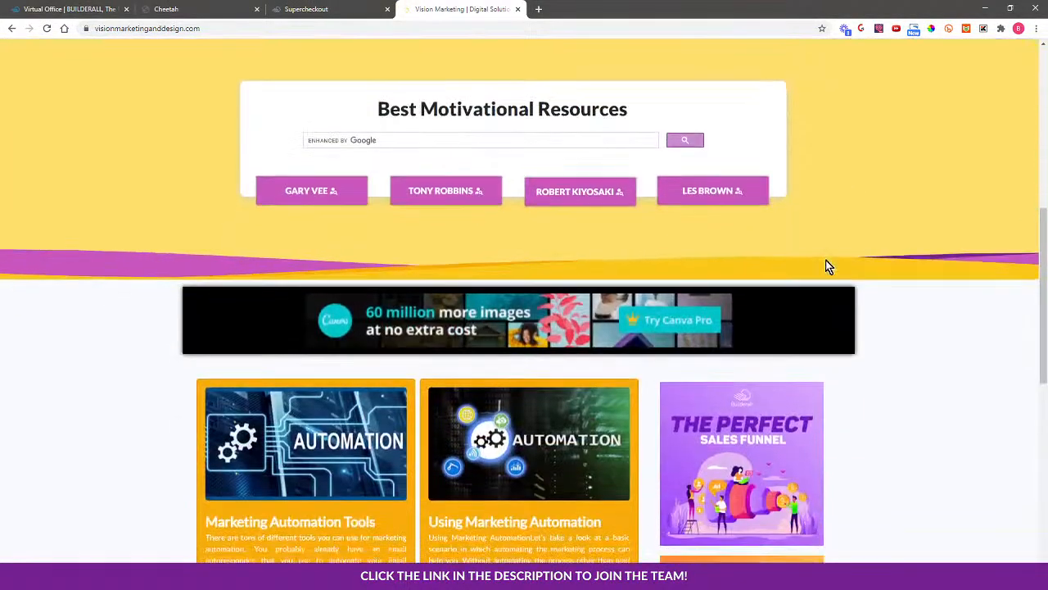
pyautogui.scroll(7, 890, 267)
pyautogui.scroll(3, 343, 103)
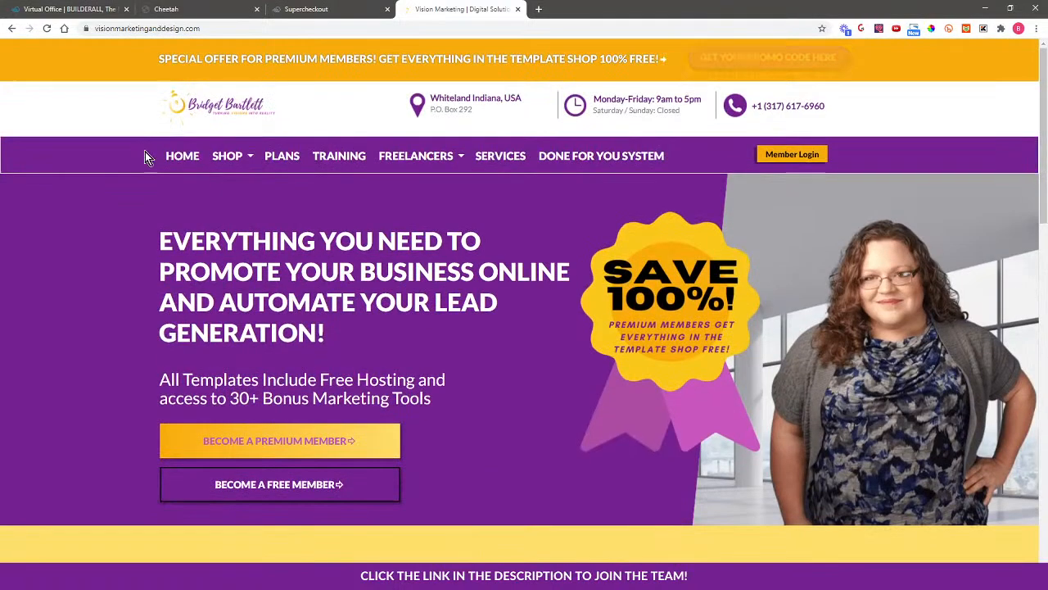
pyautogui.moveTo(227, 156)
pyautogui.click(243, 202)
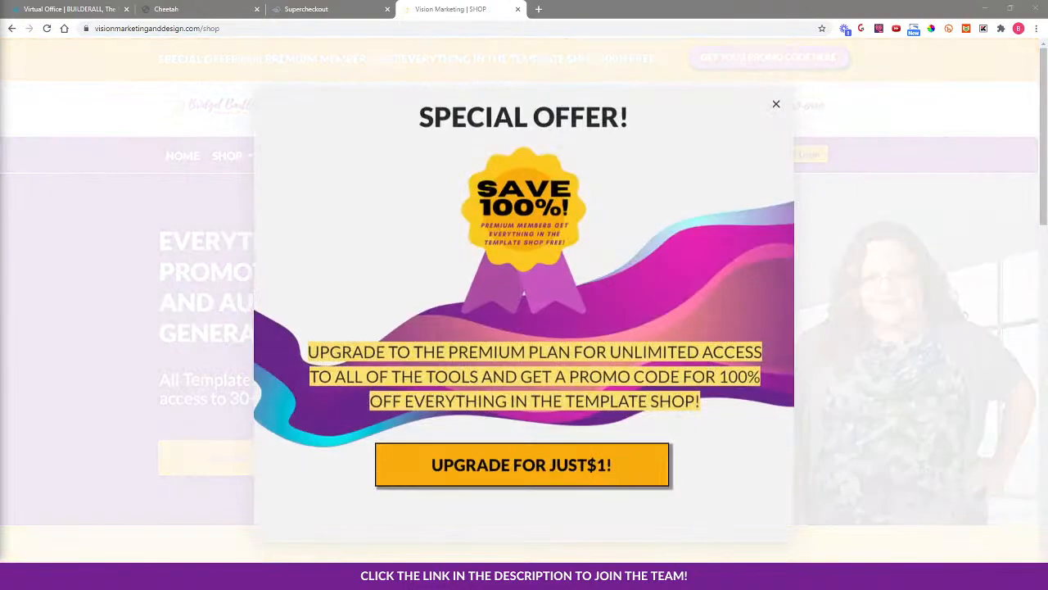
# Open the Landscaper Funnel Template product from page 2 of the shop
pyautogui.click(776, 104)
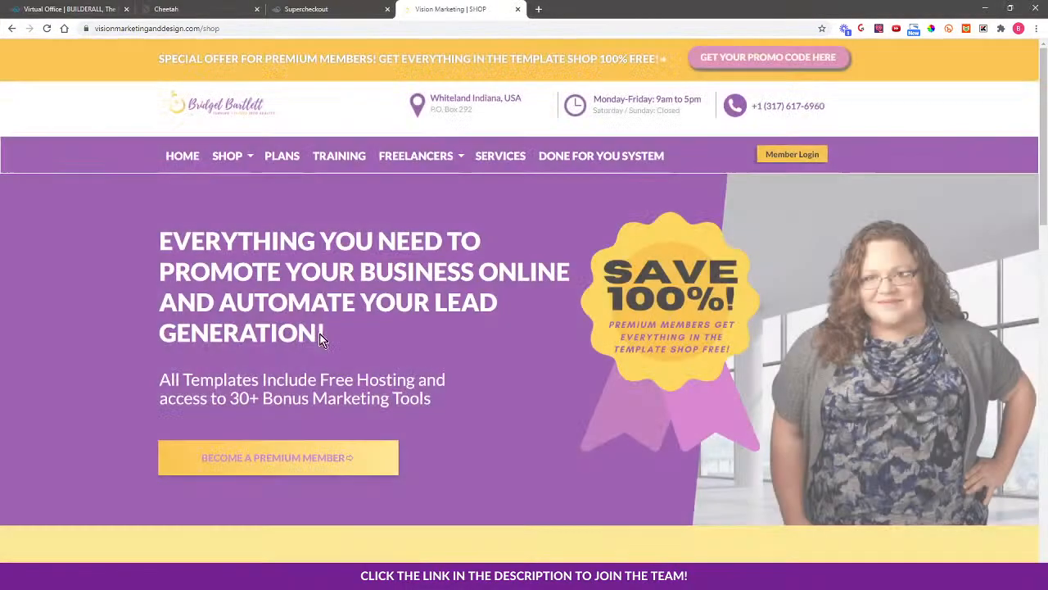
pyautogui.scroll(-4, 100, 426)
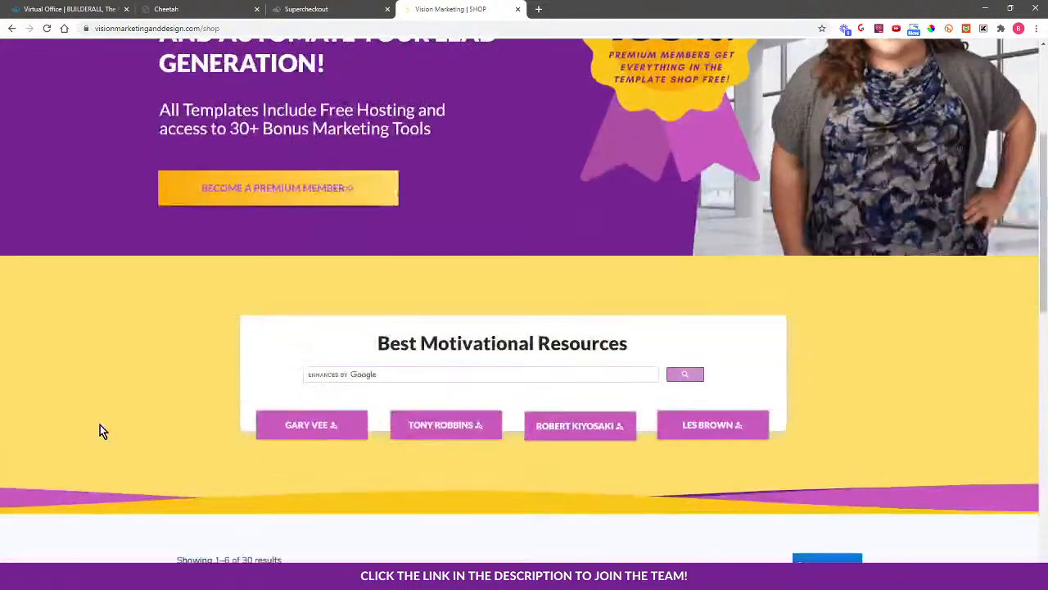
pyautogui.scroll(-4, 163, 418)
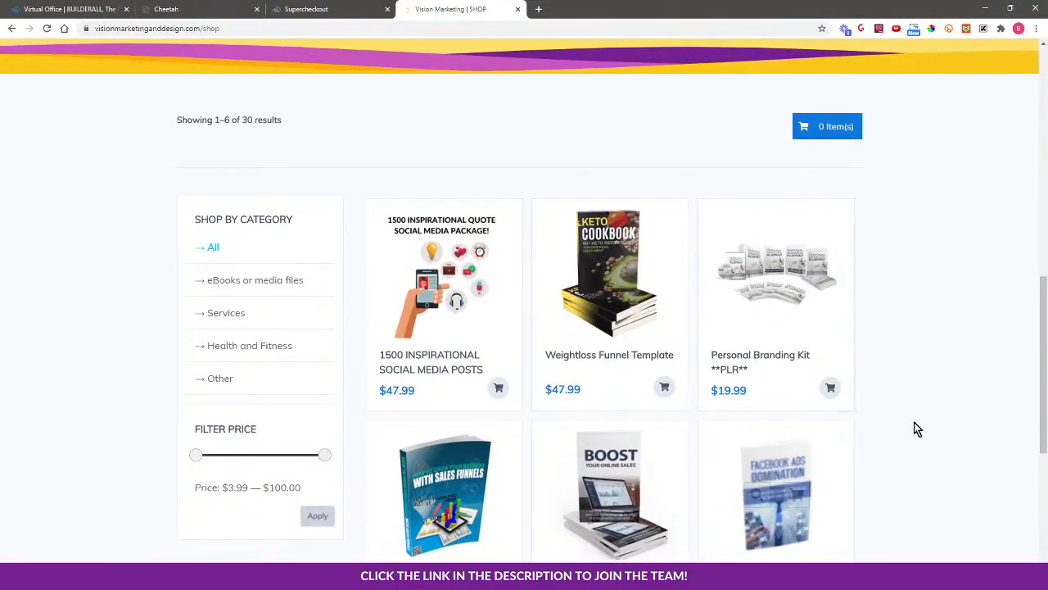
pyautogui.scroll(-3, 618, 393)
pyautogui.click(561, 443)
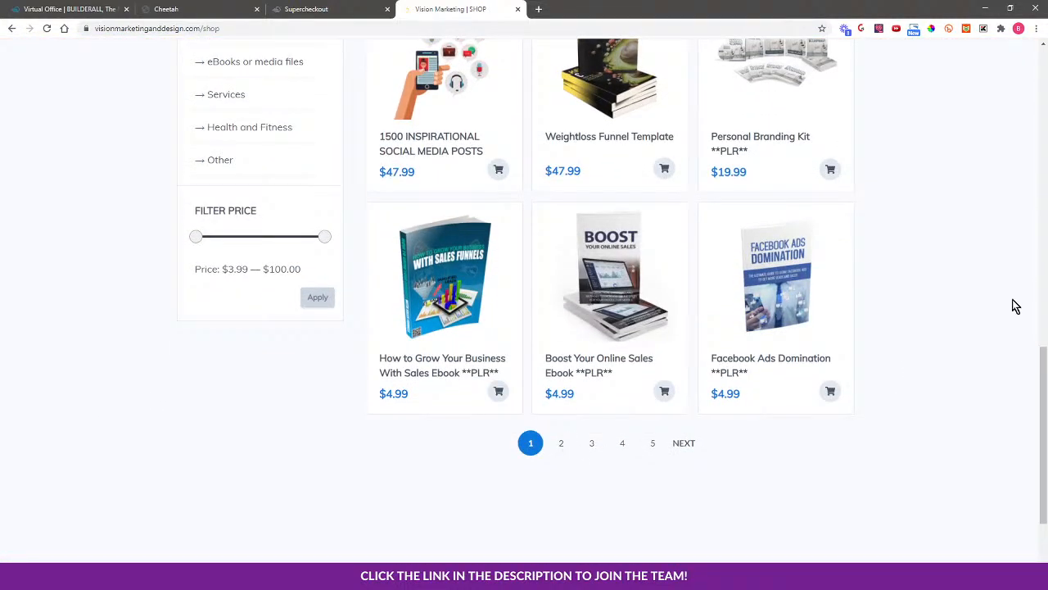
pyautogui.scroll(2, 959, 315)
pyautogui.scroll(-1, 954, 316)
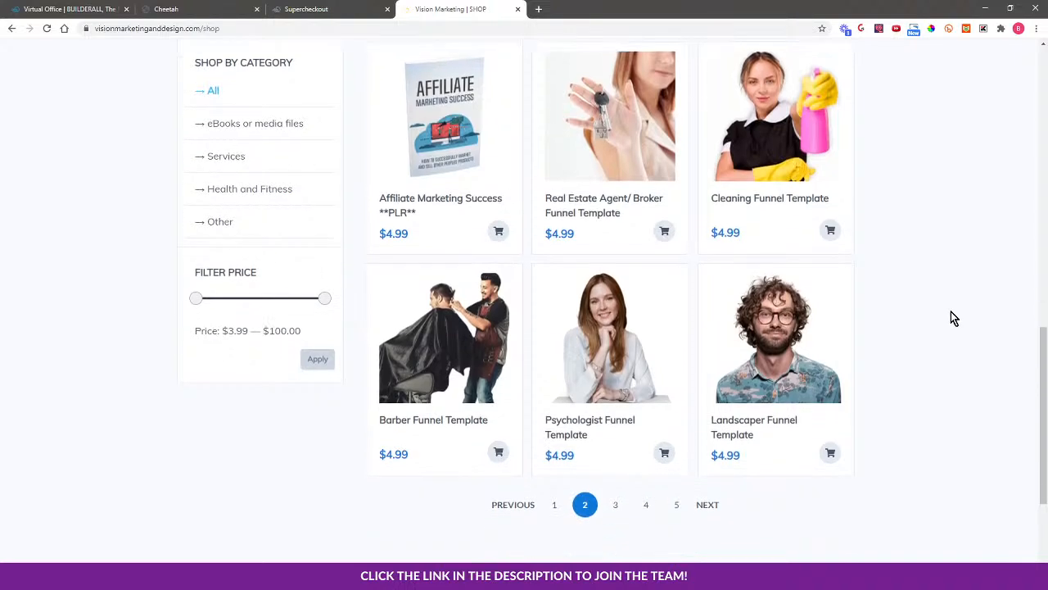
pyautogui.click(780, 362)
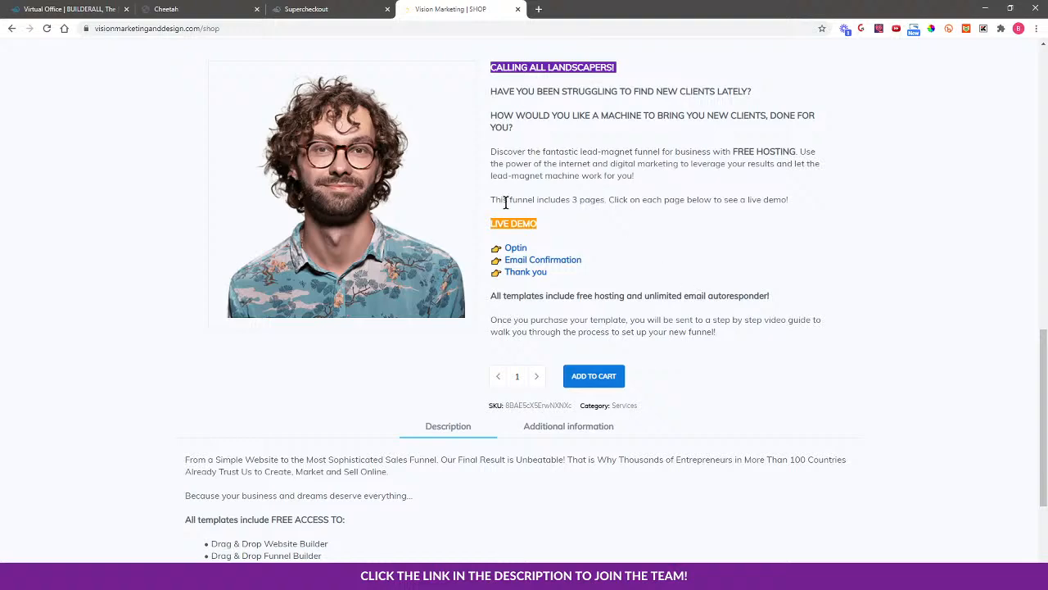
# Copy the Landscaper product description and return to the Supercheckout product resume field
pyautogui.click(315, 8)
pyautogui.click(466, 8)
pyautogui.moveTo(491, 72); pyautogui.dragTo(744, 341)
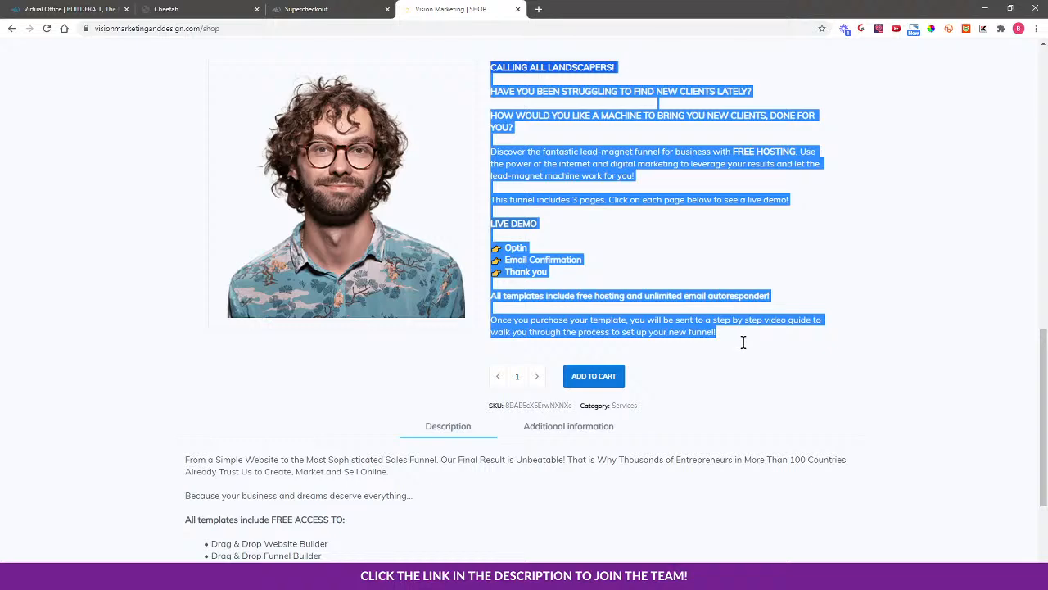
pyautogui.rightClick(565, 163)
pyautogui.click(598, 170)
pyautogui.click(344, 8)
pyautogui.click(333, 166)
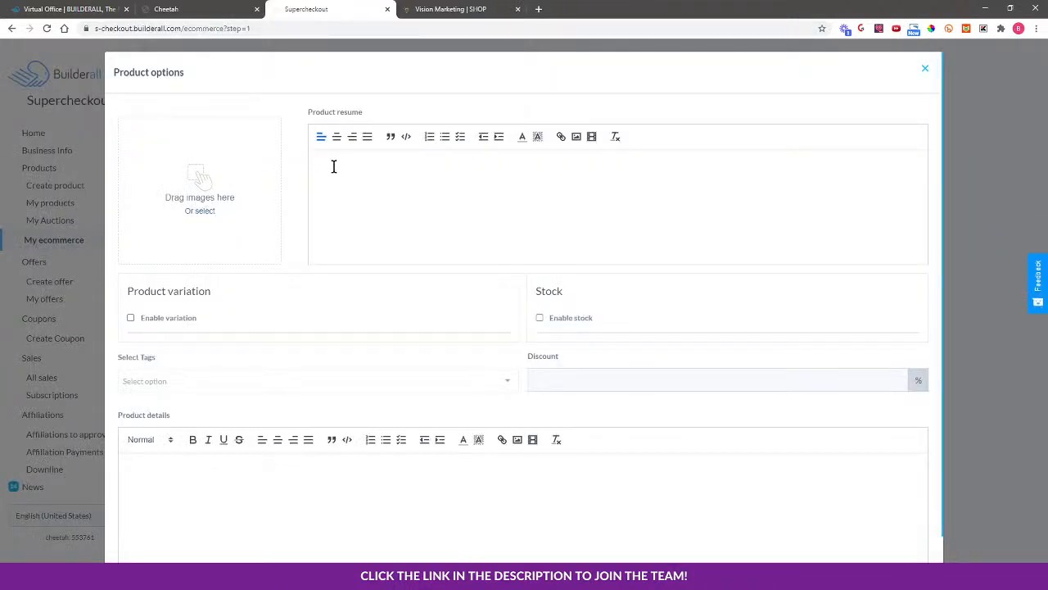
# Paste the copied Landscaper description into the product resume and review it
pyautogui.hotkey('ctrl', 'v')
pyautogui.scroll(5, 418, 192)
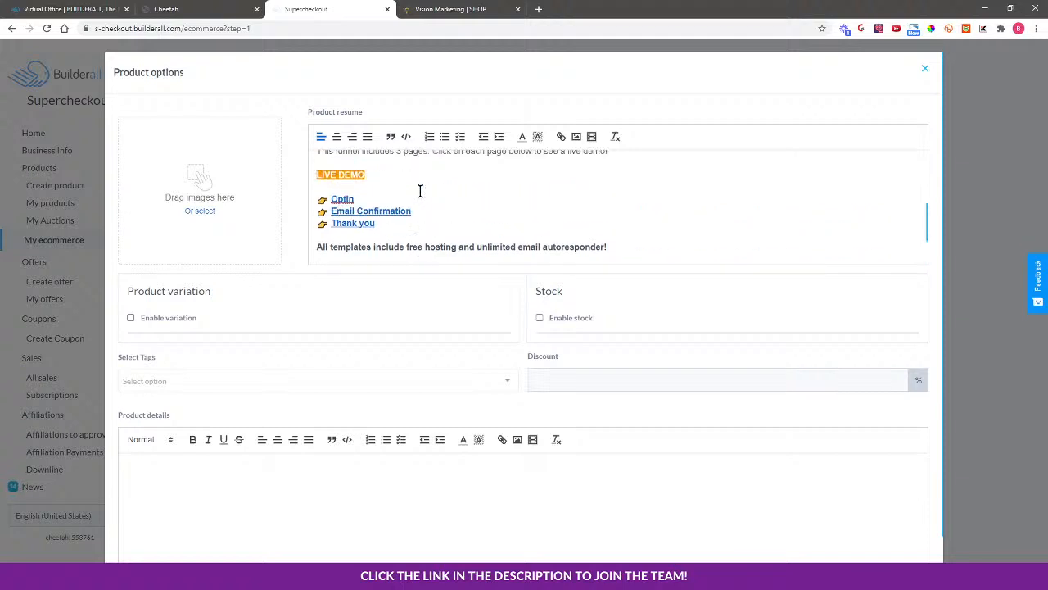
pyautogui.scroll(-1, 419, 194)
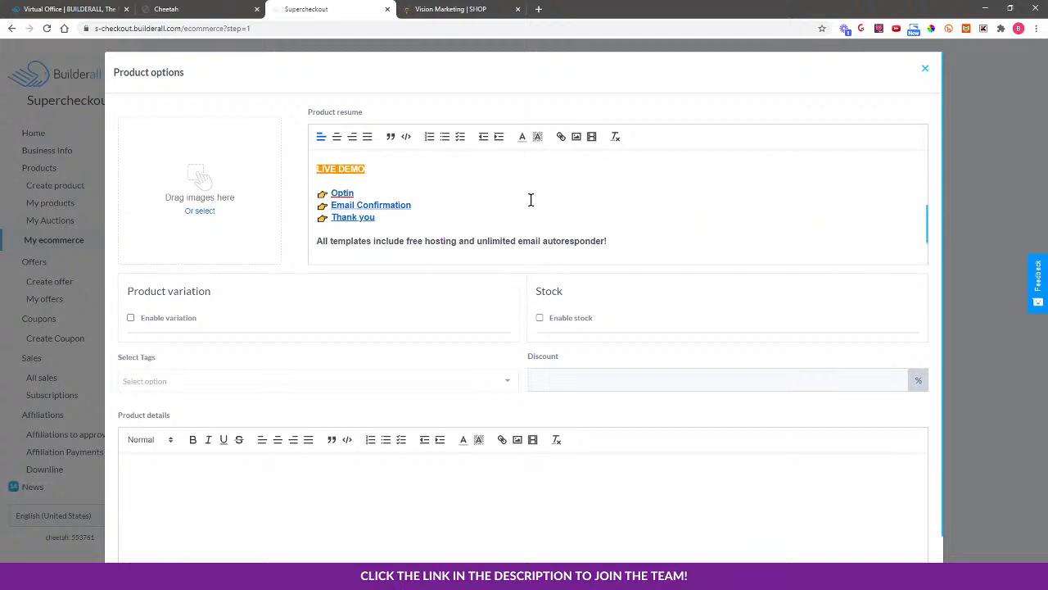
pyautogui.scroll(3, 492, 205)
pyautogui.scroll(-2, 479, 208)
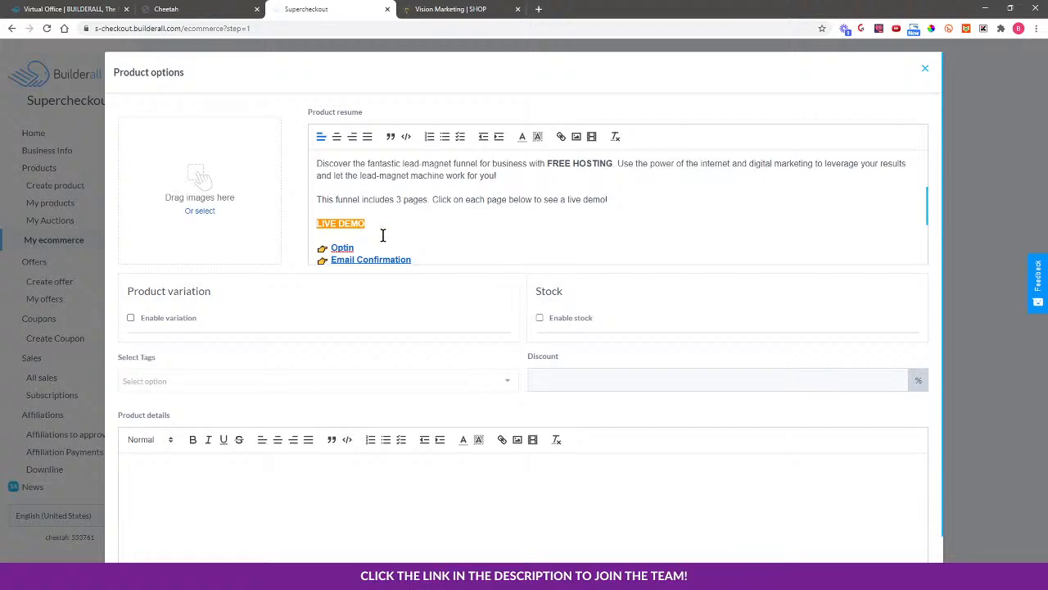
pyautogui.scroll(-1, 381, 234)
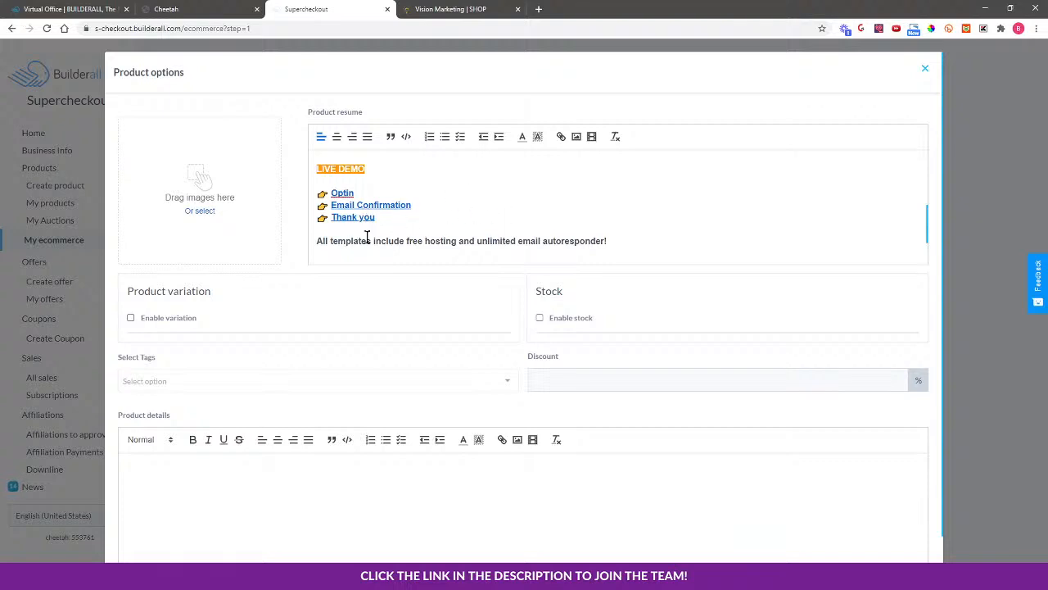
pyautogui.scroll(5, 528, 211)
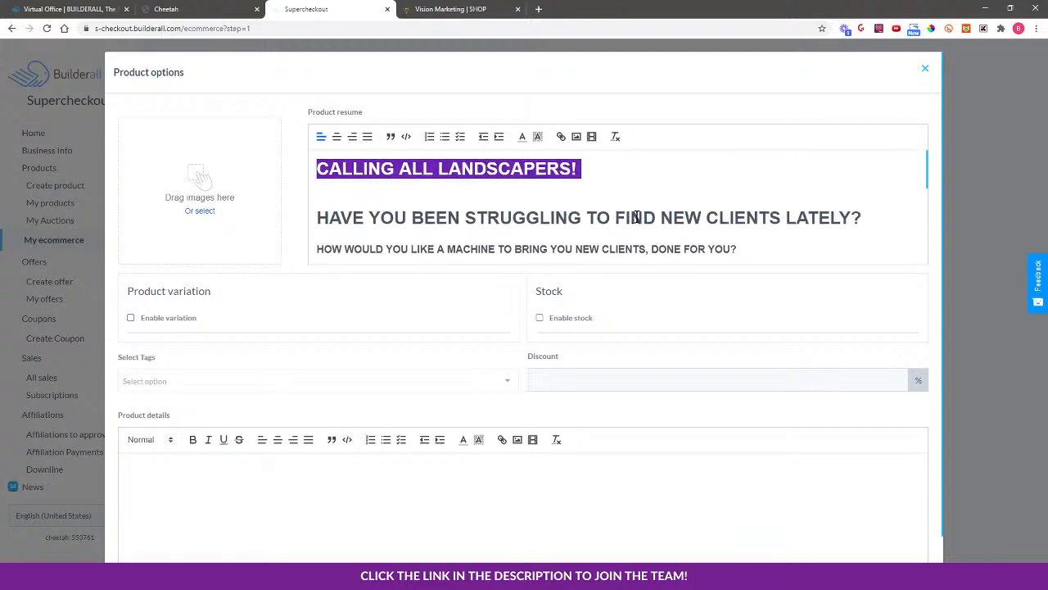
pyautogui.scroll(-1, 483, 214)
pyautogui.scroll(-1, 516, 208)
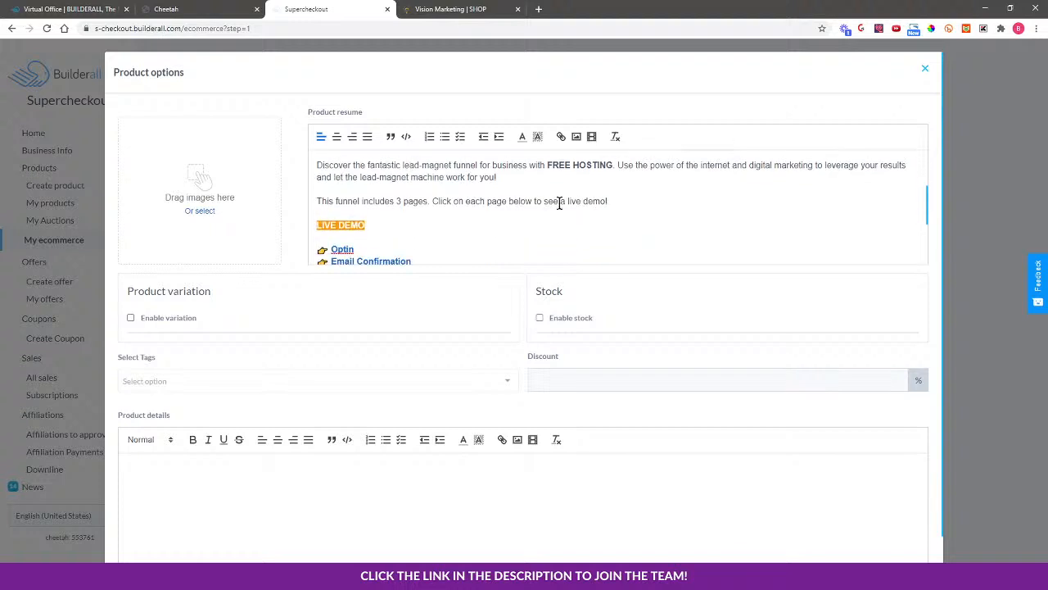
pyautogui.scroll(2, 503, 205)
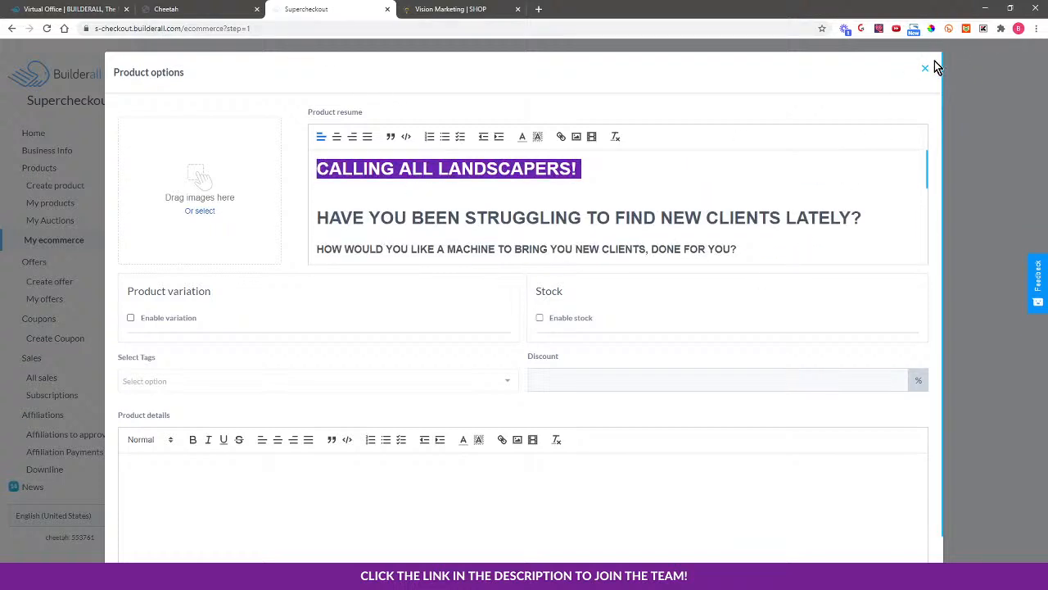
# Reopen the Dentist Funnel Template's options and paste the description into its product resume
pyautogui.click(925, 68)
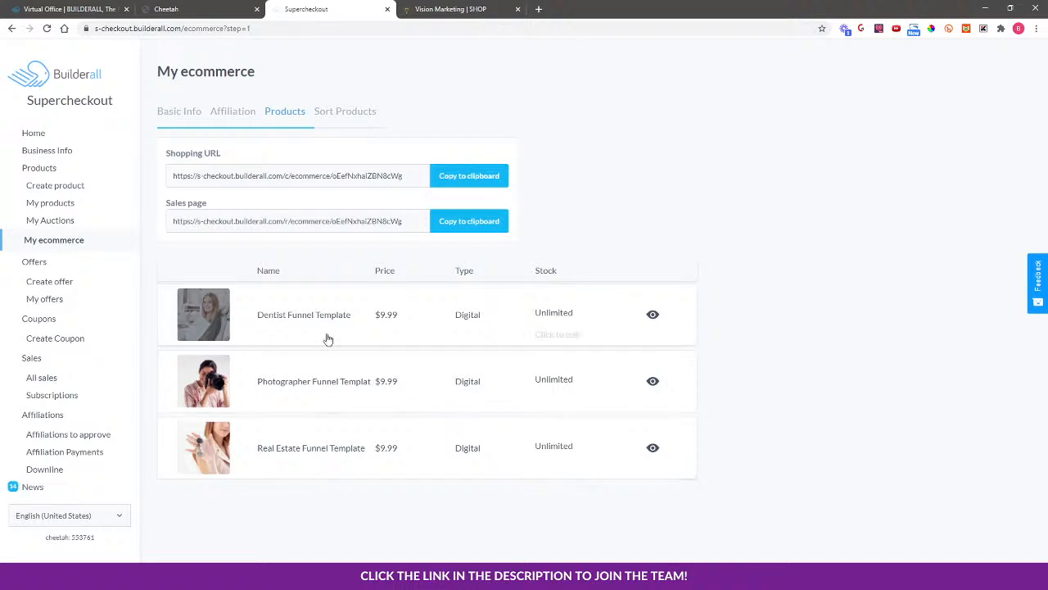
pyautogui.click(568, 334)
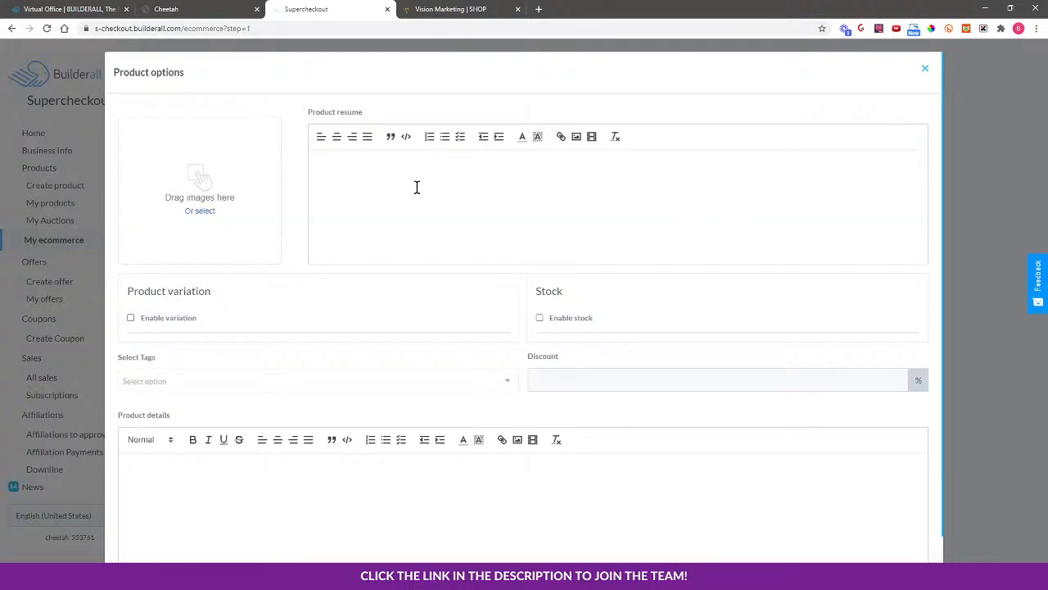
pyautogui.rightClick(357, 167)
pyautogui.click(320, 171)
pyautogui.hotkey('ctrl', 'v')
pyautogui.scroll(3, 425, 209)
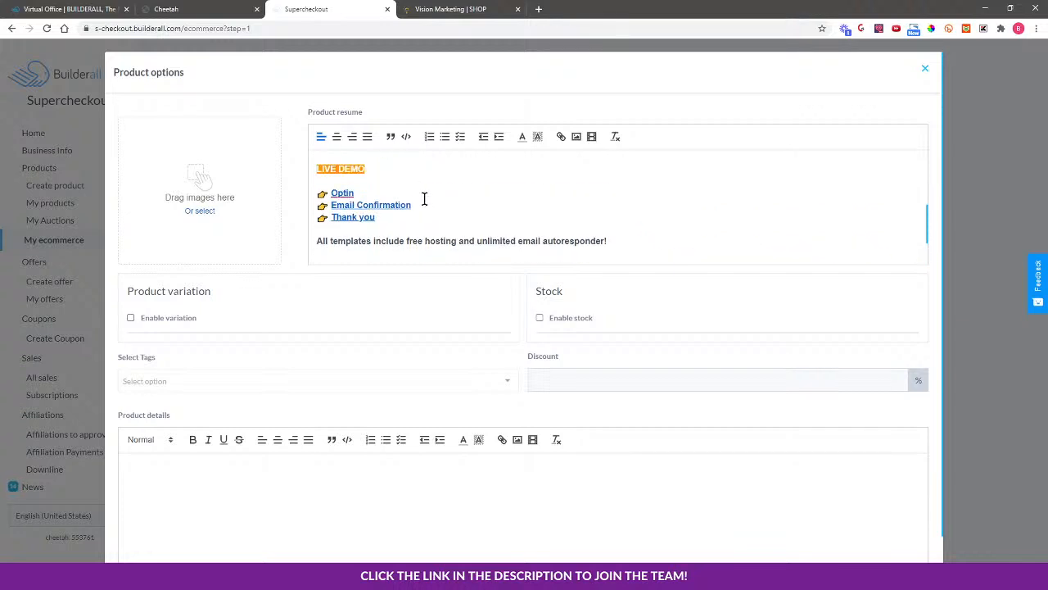
pyautogui.scroll(2, 424, 199)
pyautogui.scroll(1, 448, 187)
# Change the headline to 'CALLING ALL DENTIST!' by replacing LANDSCAPERS with DENTIST
pyautogui.tripleClick(478, 168)
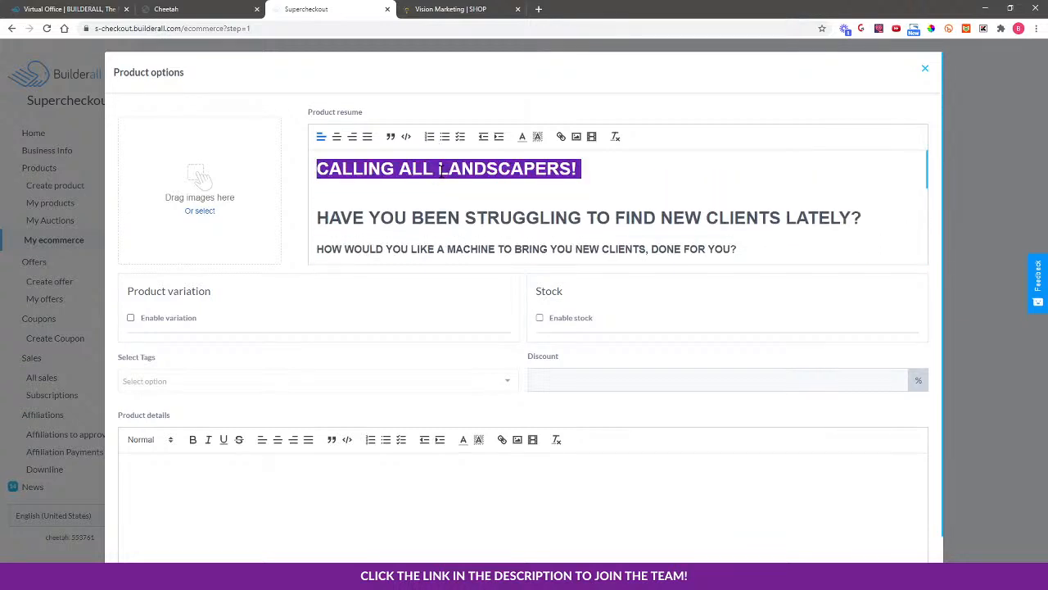
pyautogui.moveTo(440, 170); pyautogui.dragTo(565, 172)
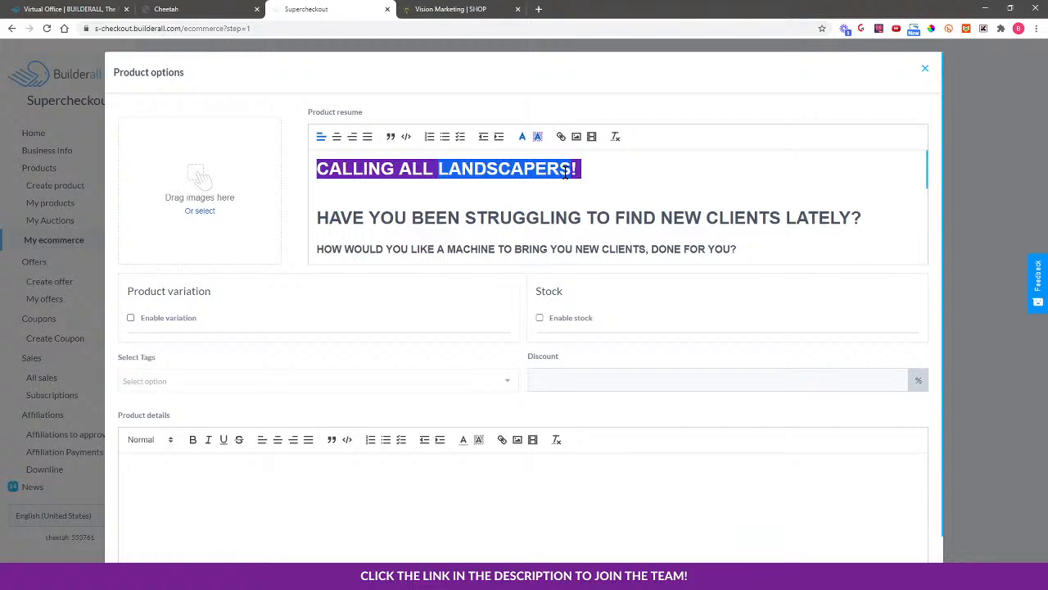
pyautogui.write('DENTIST')
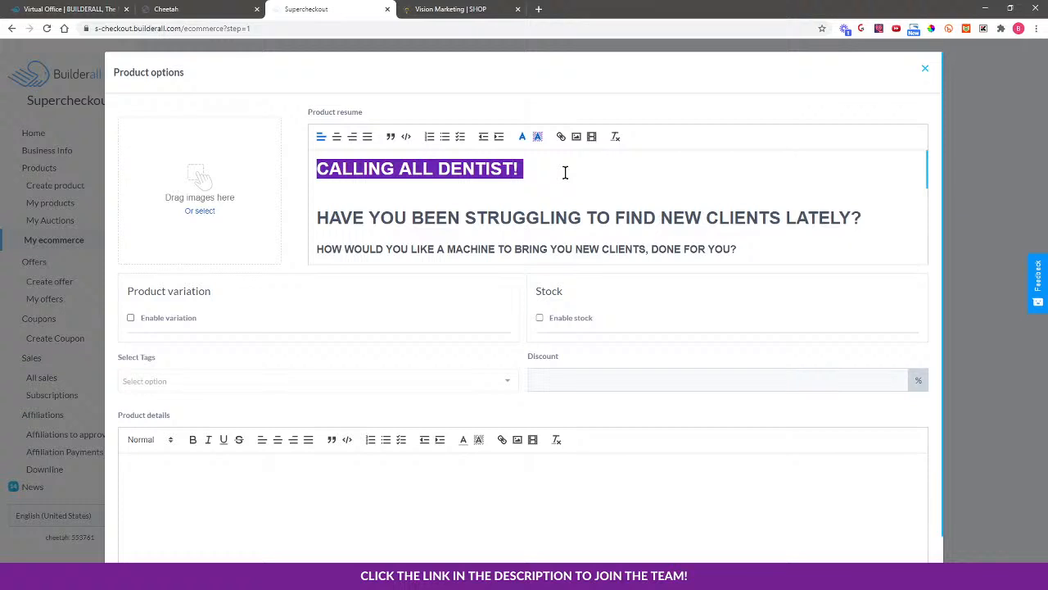
pyautogui.scroll(-1, 550, 230)
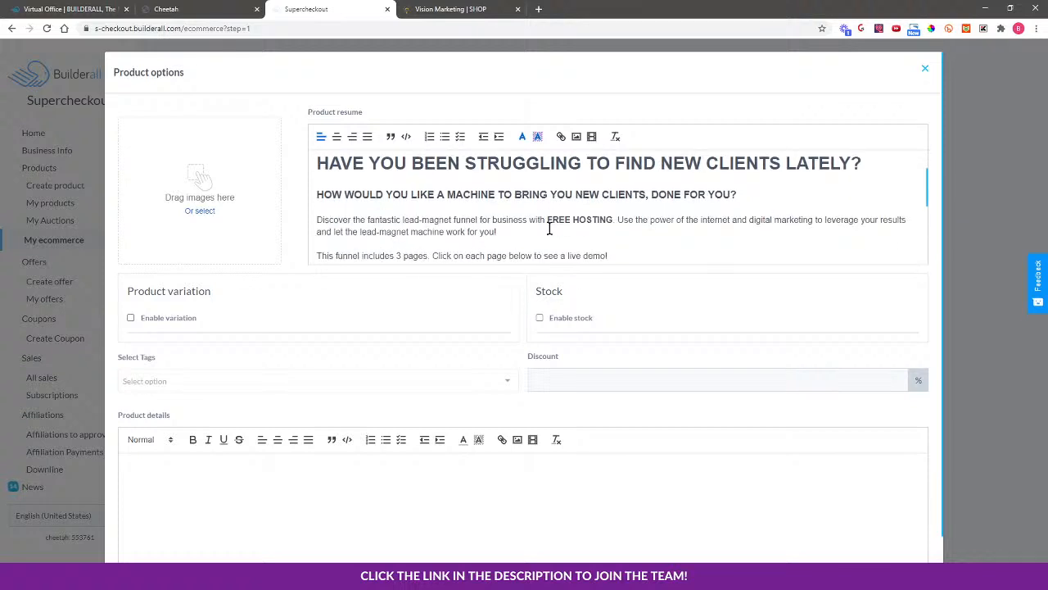
pyautogui.scroll(-1, 549, 229)
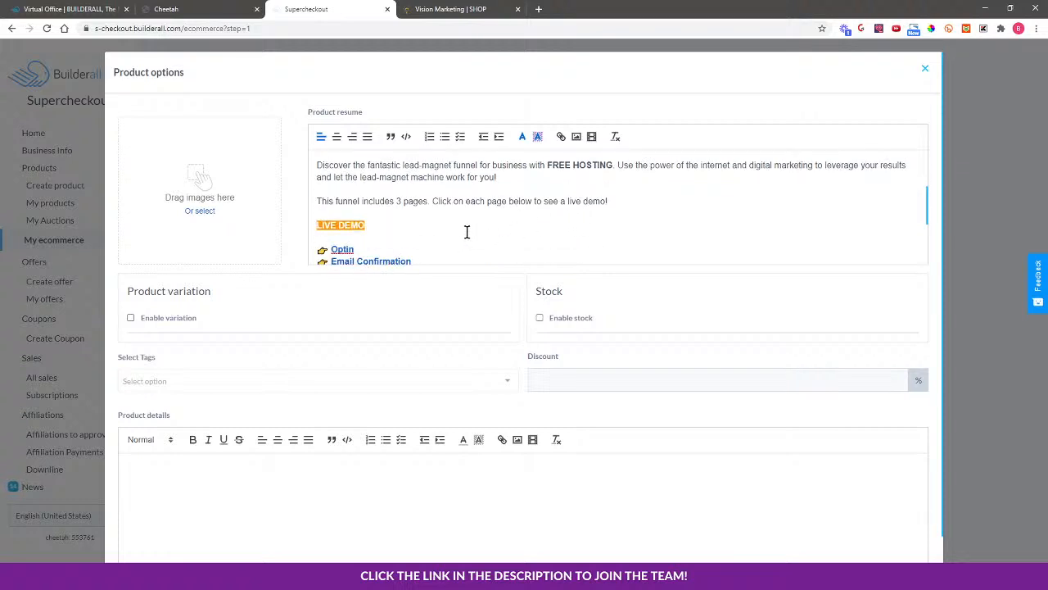
pyautogui.scroll(-1, 467, 232)
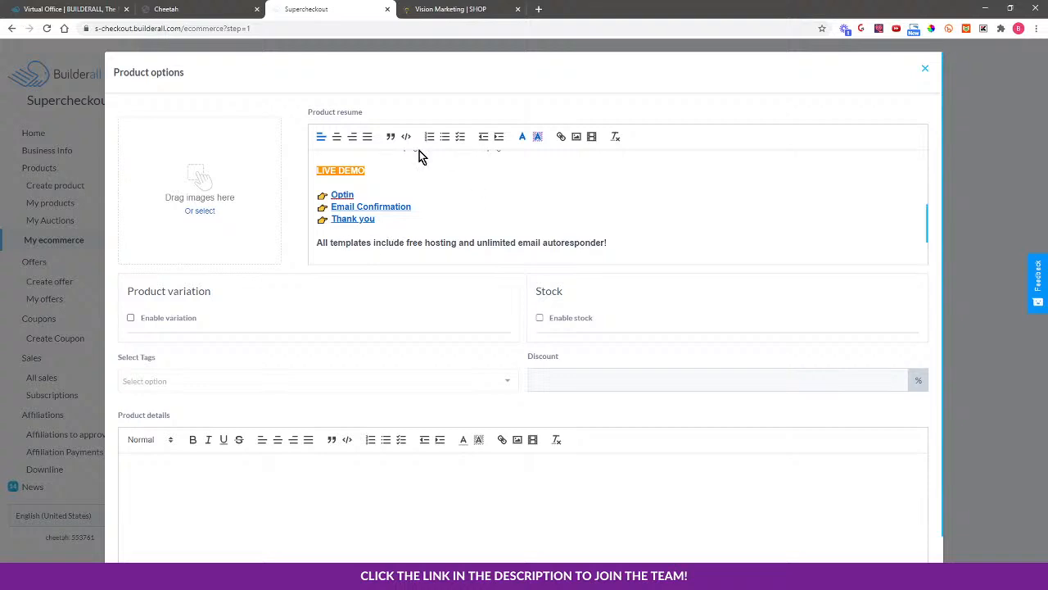
pyautogui.scroll(-1, 217, 498)
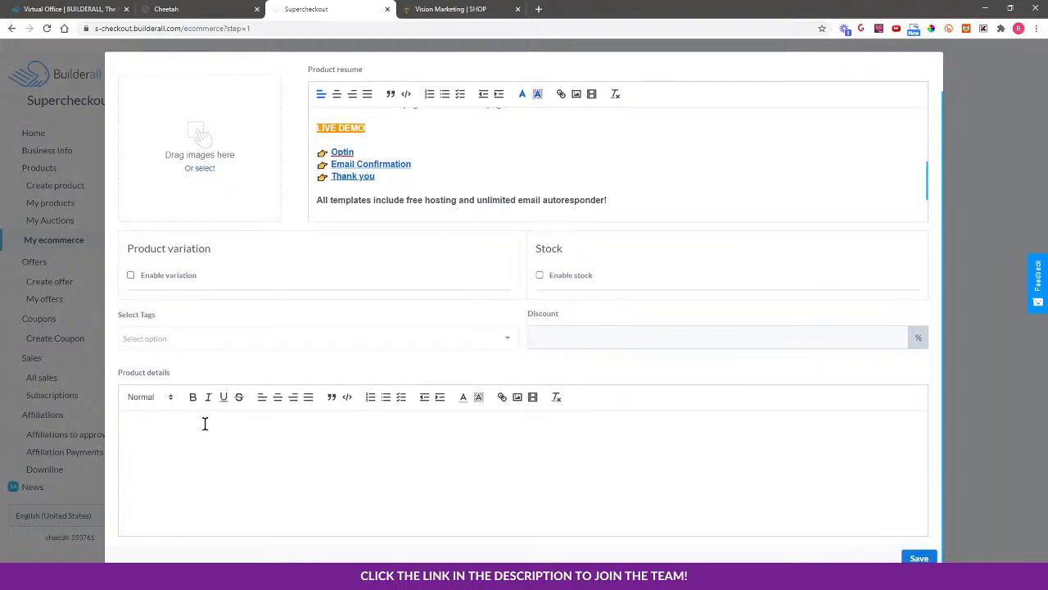
# Copy the Premium Members promo text from the Landscaper product's Additional information tab
pyautogui.click(451, 9)
pyautogui.scroll(-3, 248, 482)
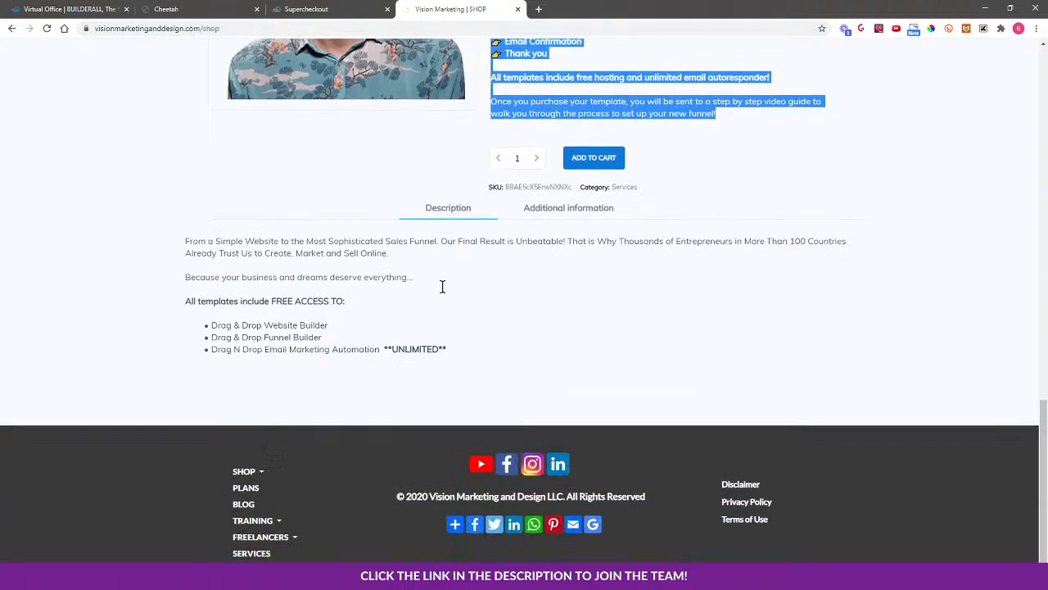
pyautogui.click(572, 212)
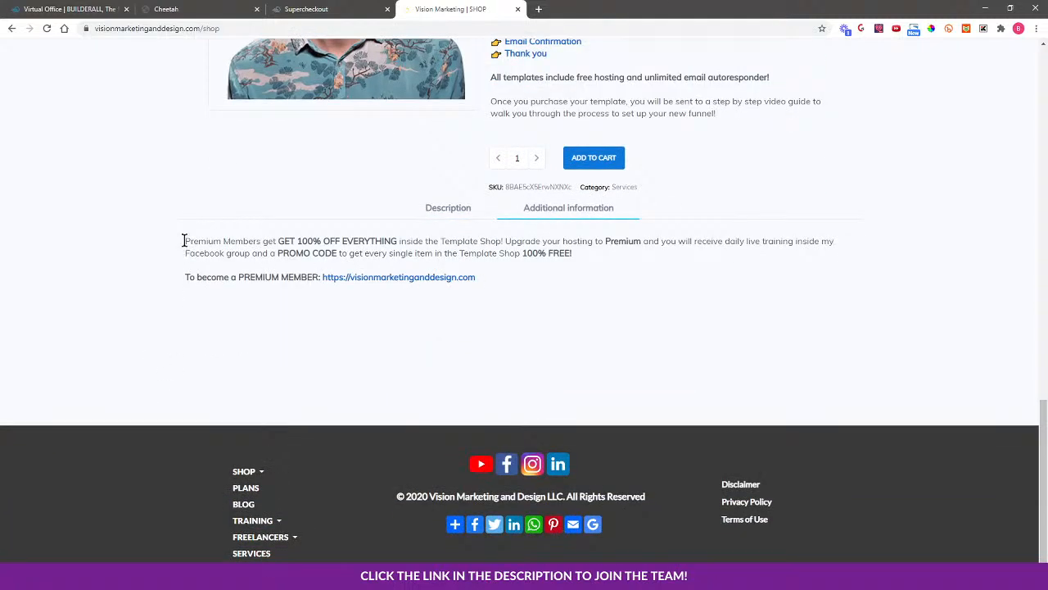
pyautogui.moveTo(184, 241); pyautogui.dragTo(489, 279)
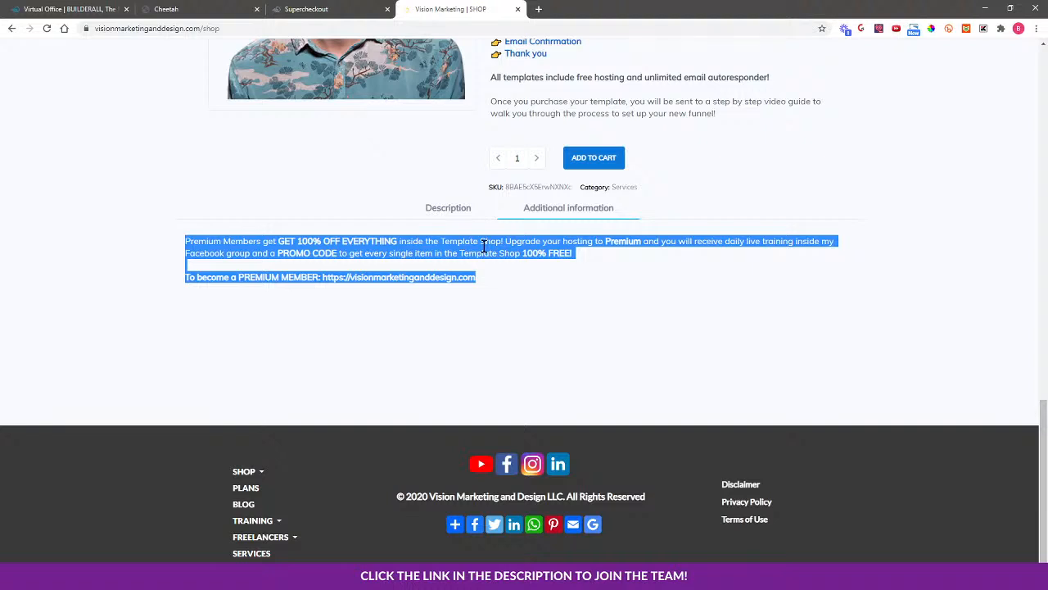
pyautogui.rightClick(484, 245)
pyautogui.click(498, 254)
pyautogui.click(307, 9)
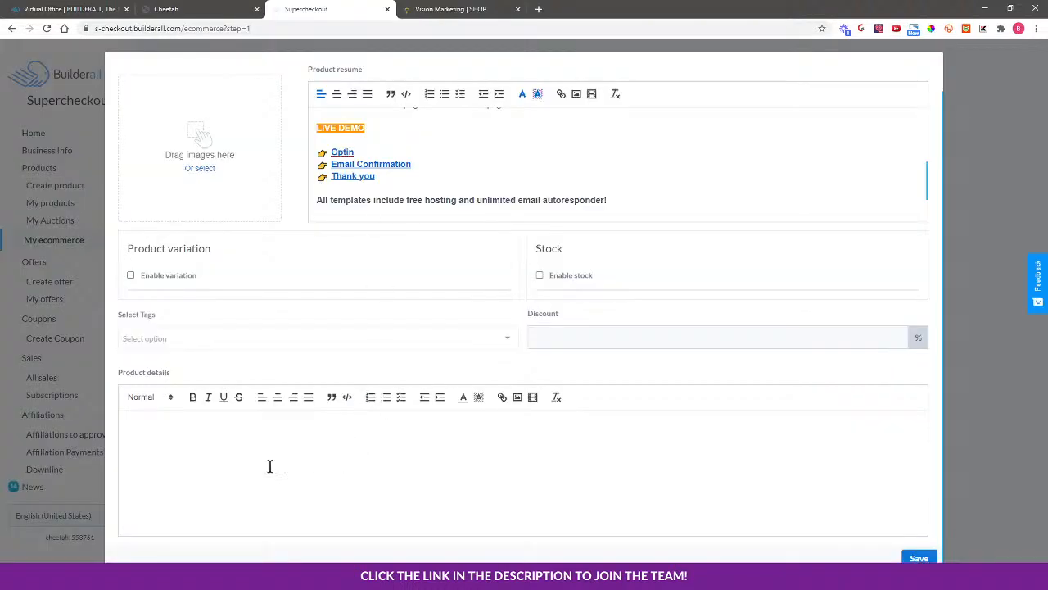
# Paste the Premium Members promo into product details, leaving variations and stock tracking off
pyautogui.click(227, 430)
pyautogui.hotkey('ctrl', 'v')
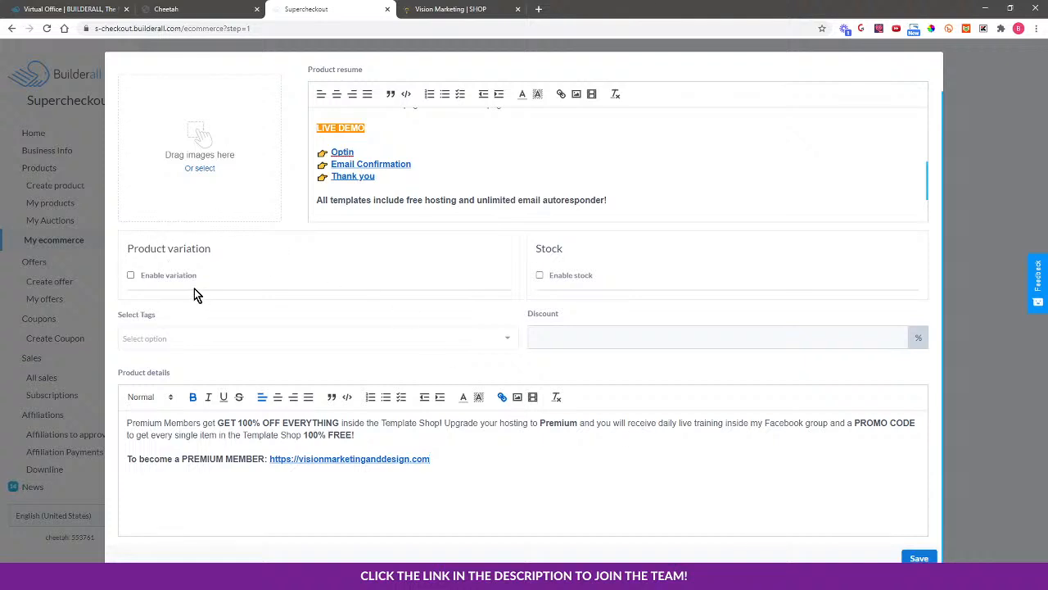
pyautogui.click(131, 276)
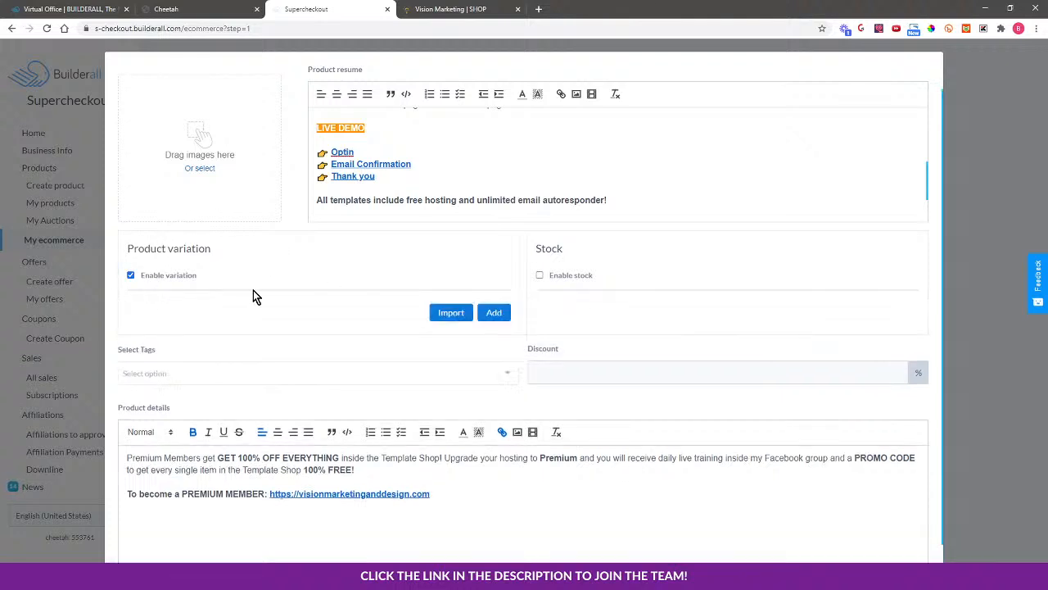
pyautogui.click(128, 276)
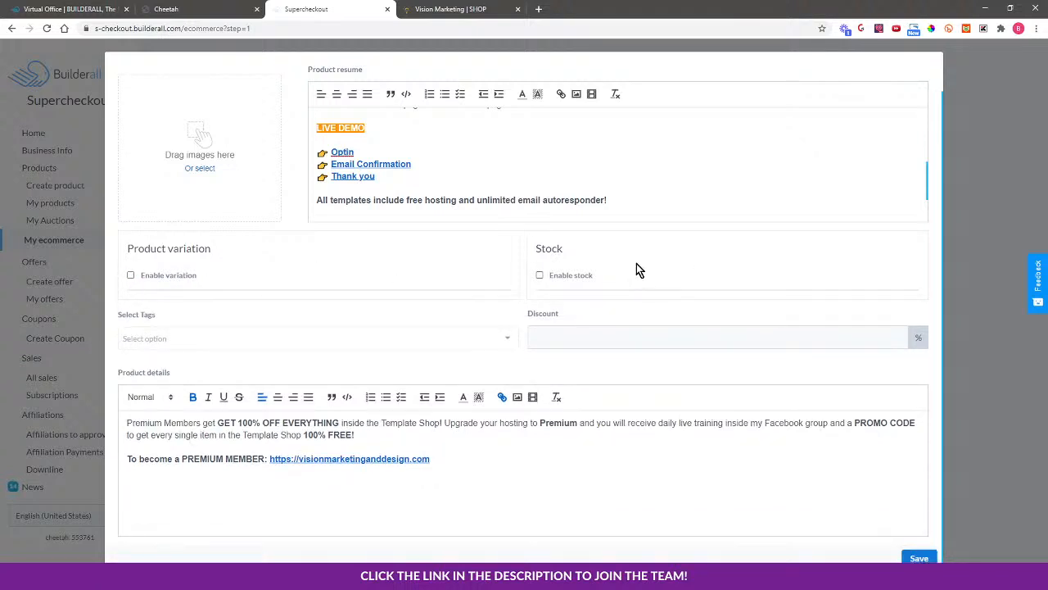
pyautogui.click(541, 276)
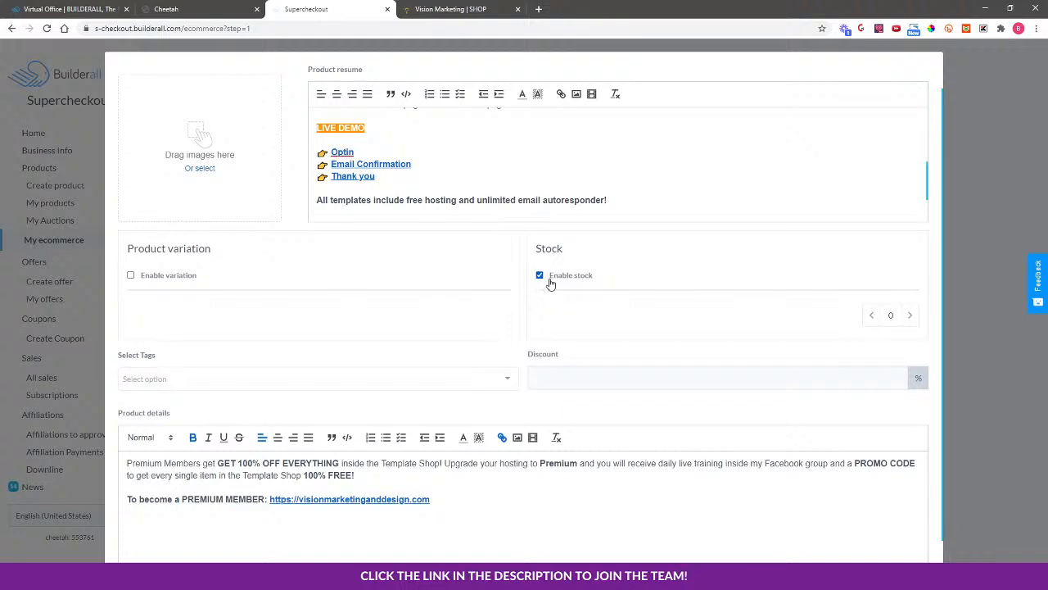
pyautogui.click(540, 276)
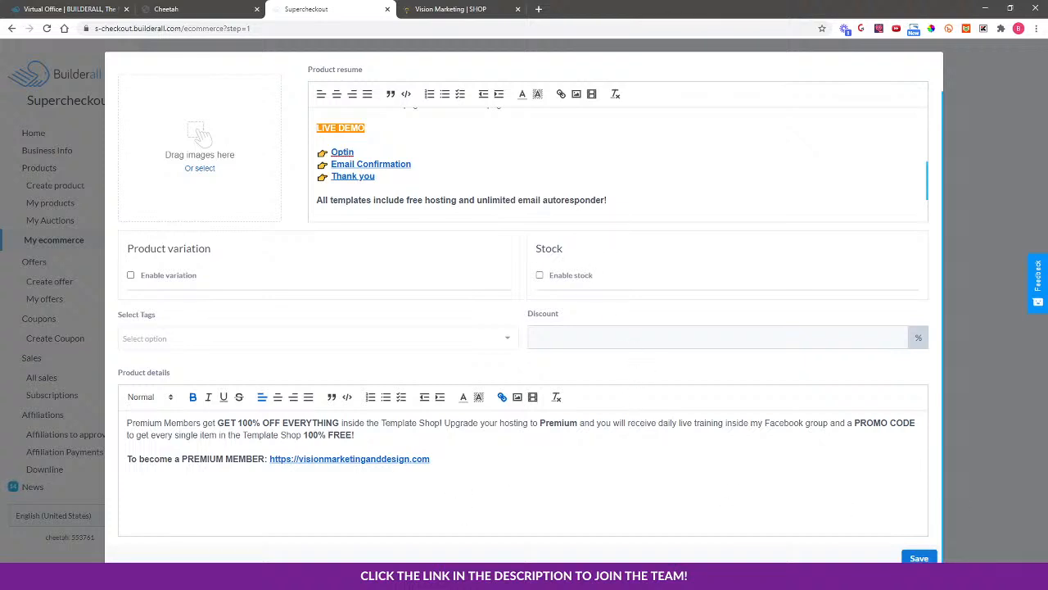
# Save the Dentist product, then order products Real Estate, Photographer, Dentist and save
pyautogui.click(917, 558)
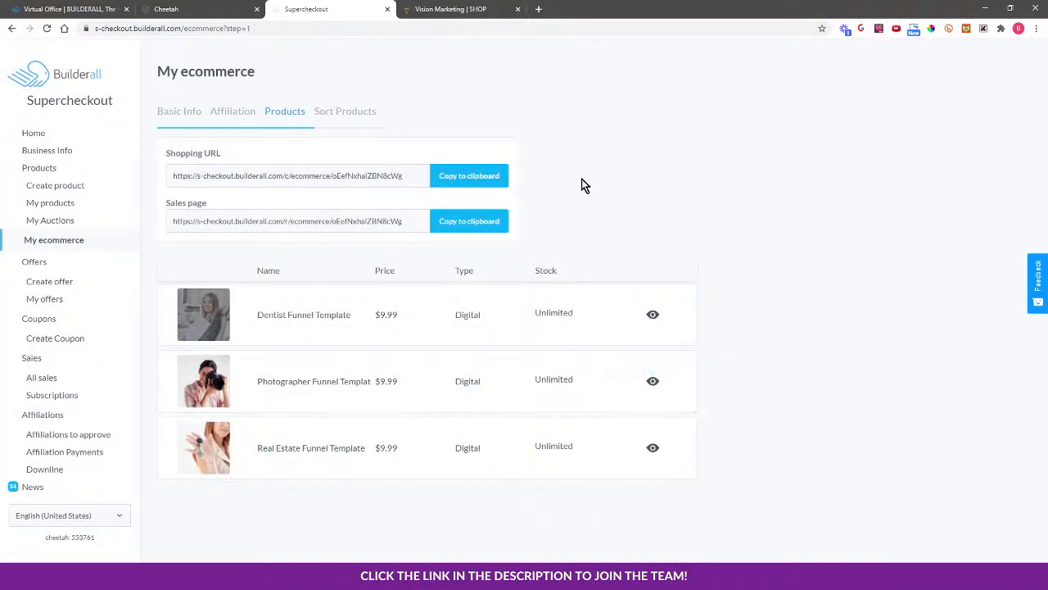
pyautogui.click(350, 113)
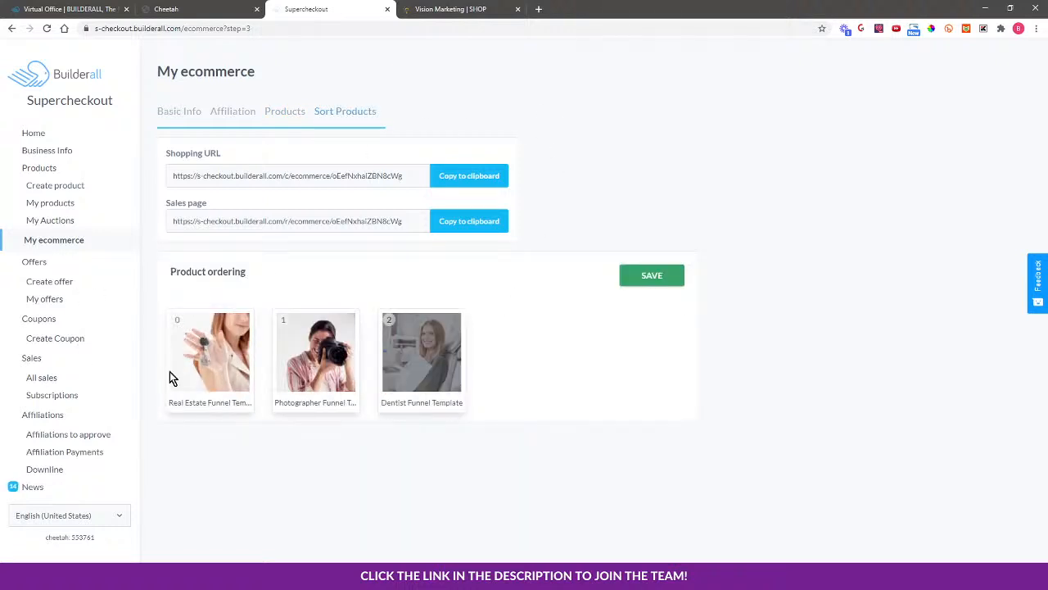
pyautogui.moveTo(309, 356); pyautogui.dragTo(207, 349)
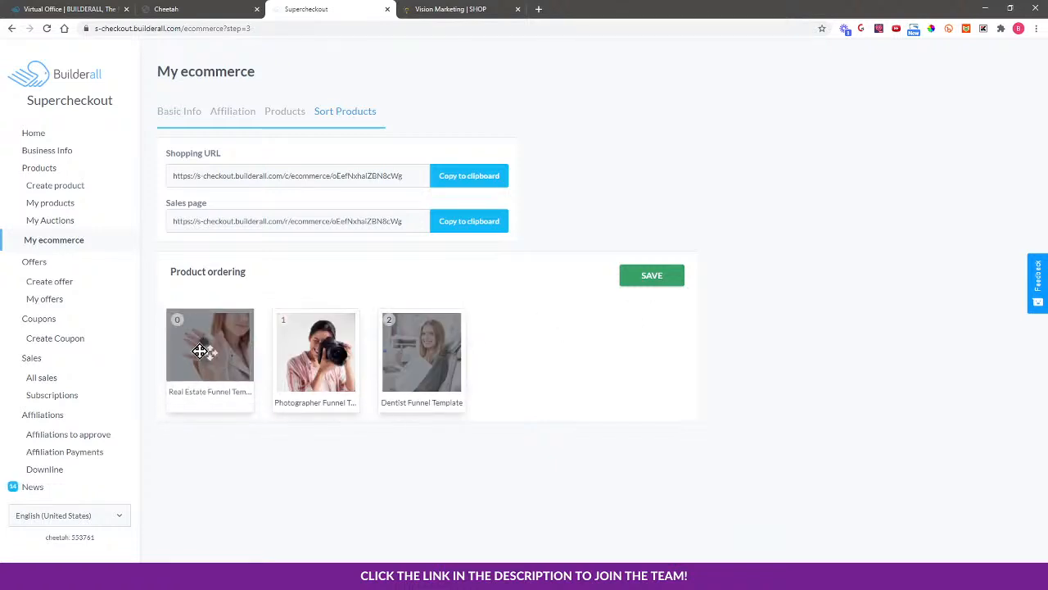
pyautogui.click(671, 275)
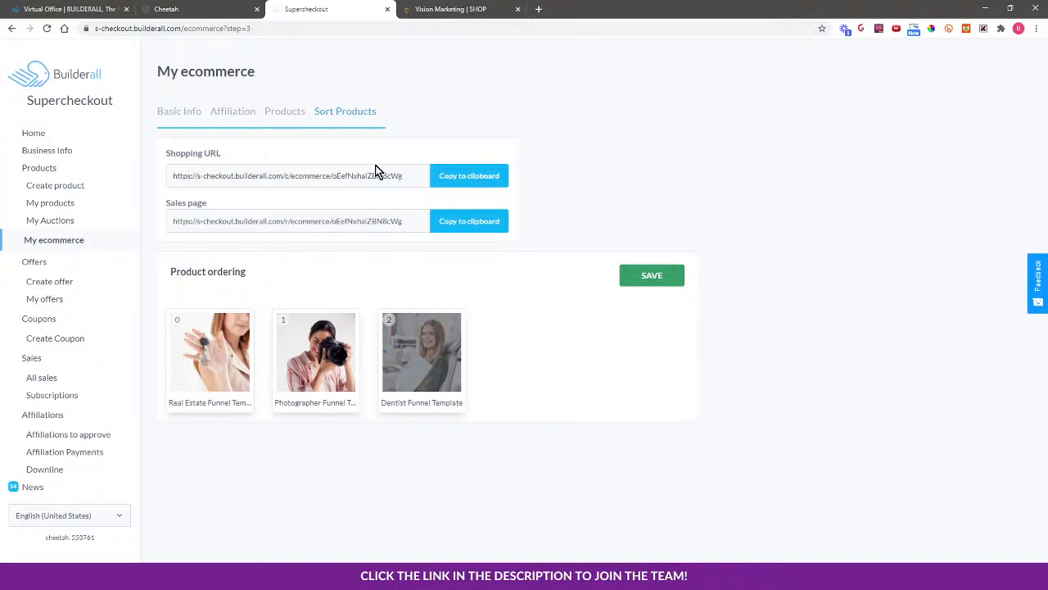
# Copy the Shopping URL, preview the three-product storefront in a new tab, then close it
pyautogui.click(456, 179)
pyautogui.click(538, 9)
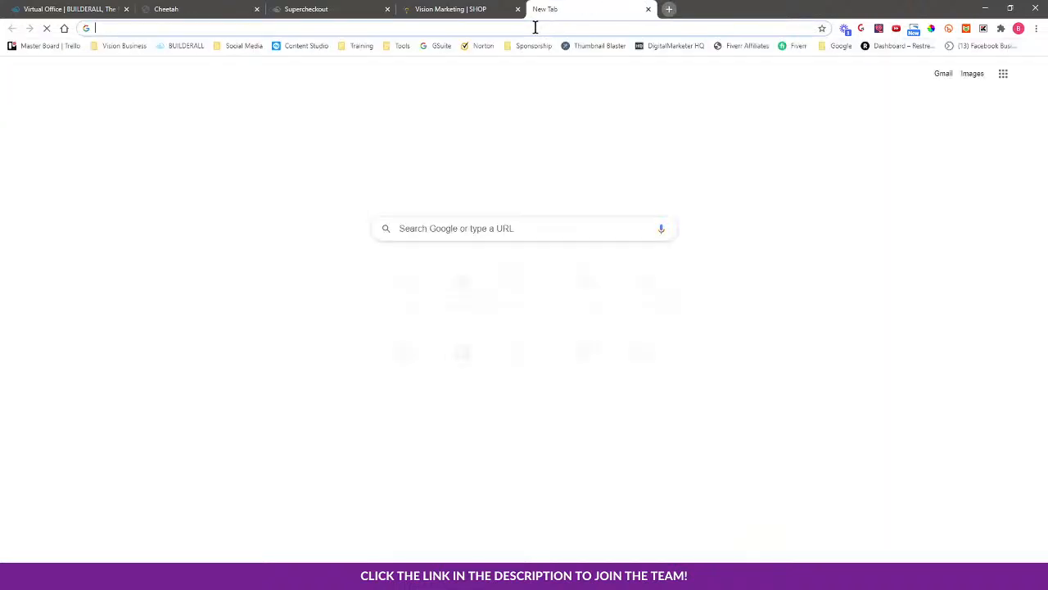
pyautogui.click(534, 27)
pyautogui.hotkey('ctrl', 'v')
pyautogui.press('Return')
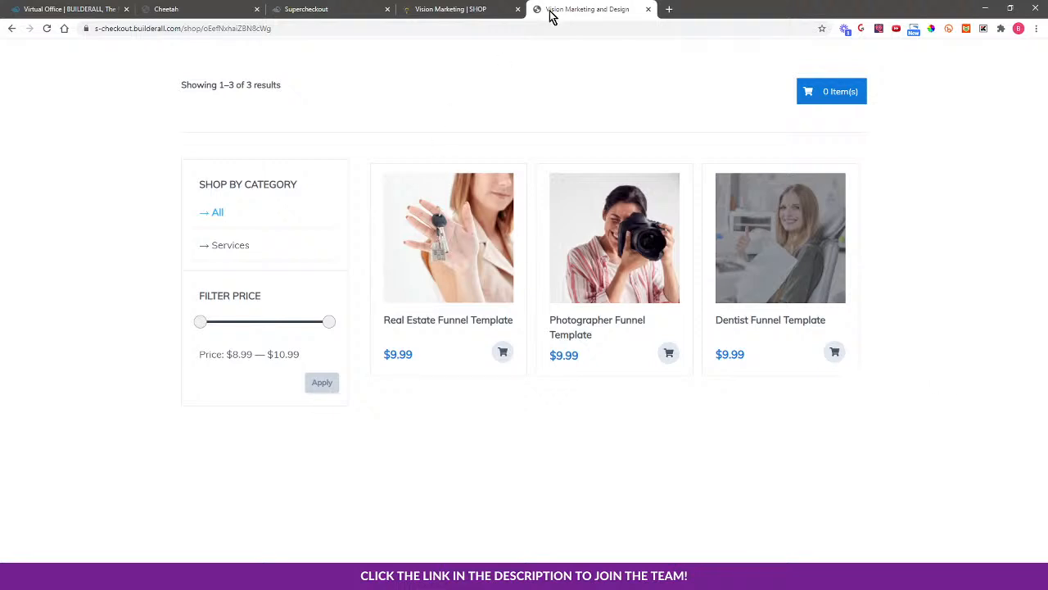
pyautogui.click(649, 9)
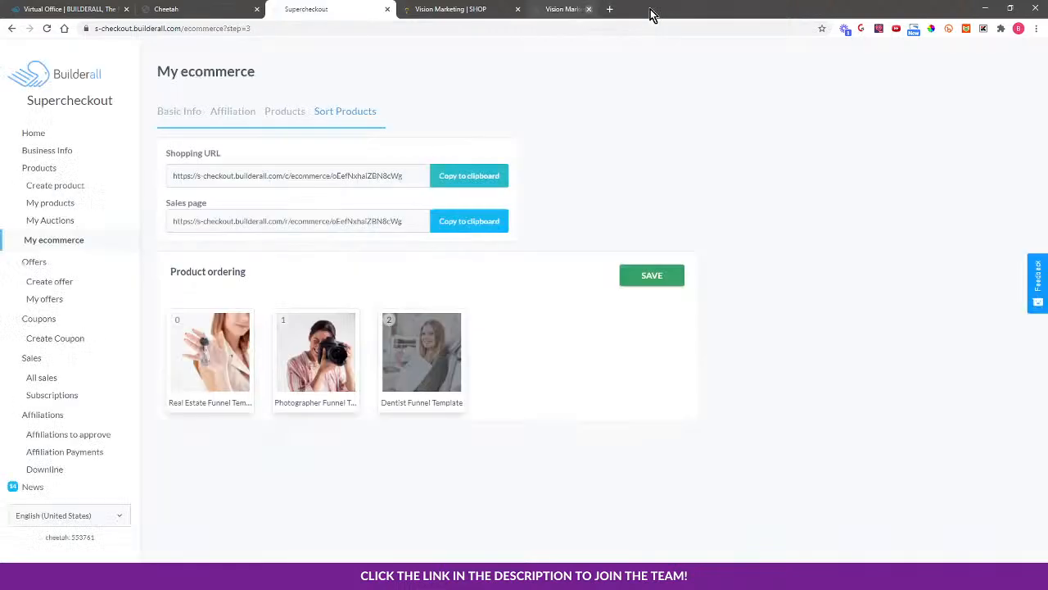
# Copy the store link again, then open the Template Shop page in the editor and skip the tour
pyautogui.click(445, 177)
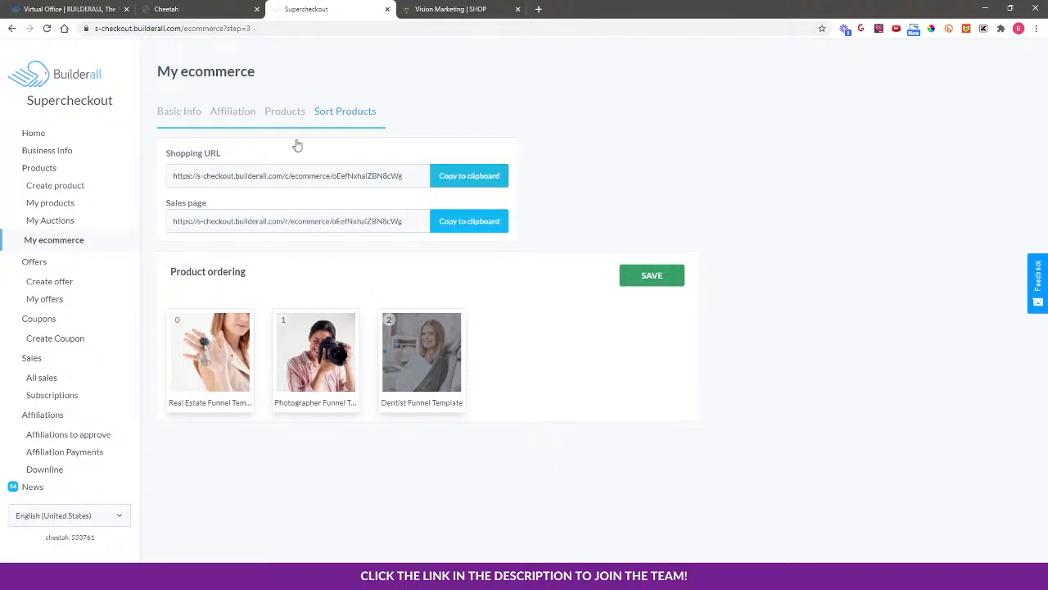
pyautogui.click(203, 8)
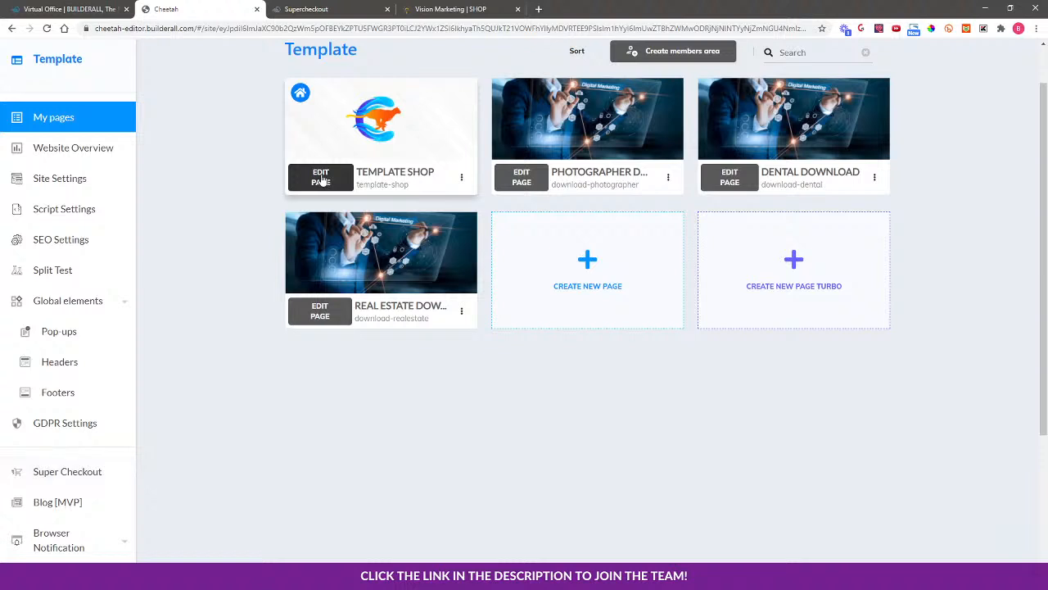
pyautogui.click(321, 178)
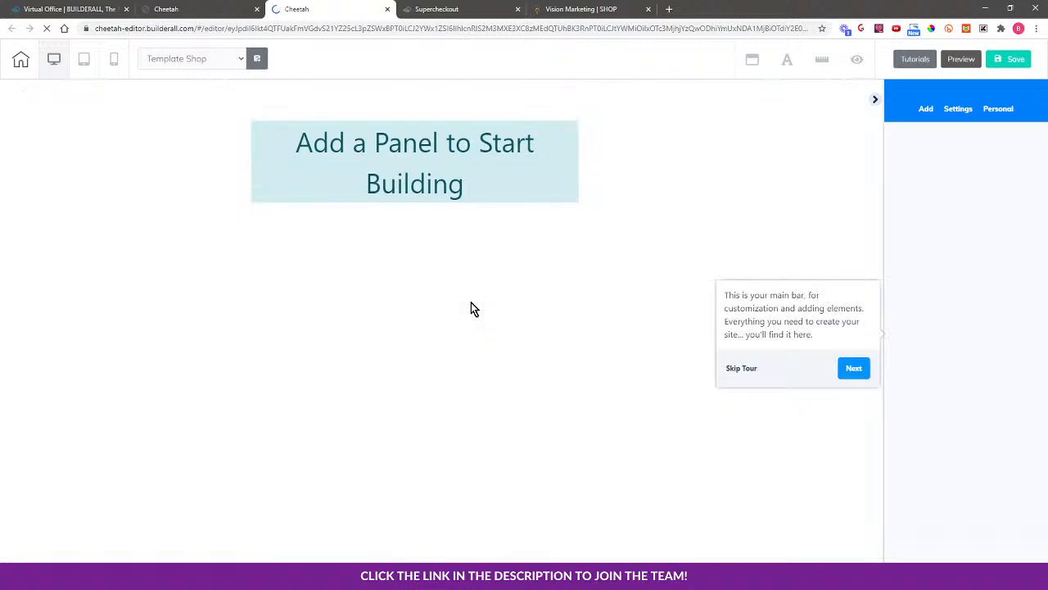
pyautogui.click(741, 369)
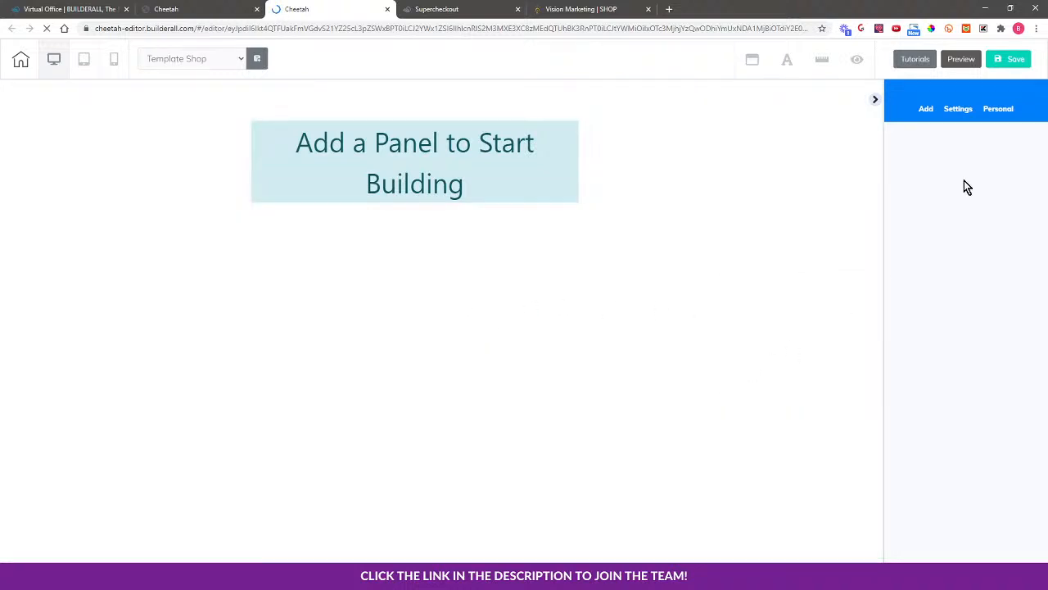
# Add the 1st Fold - 02 panel headed 'Write a Title.' from the 1st Fold templates
pyautogui.click(924, 111)
pyautogui.click(935, 143)
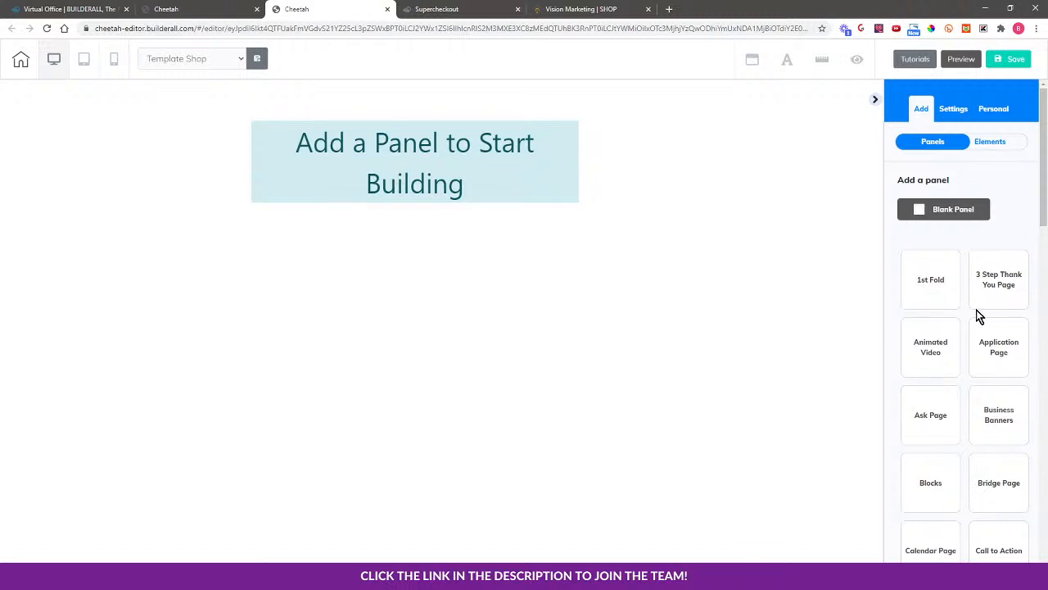
pyautogui.scroll(-1, 958, 299)
pyautogui.click(934, 234)
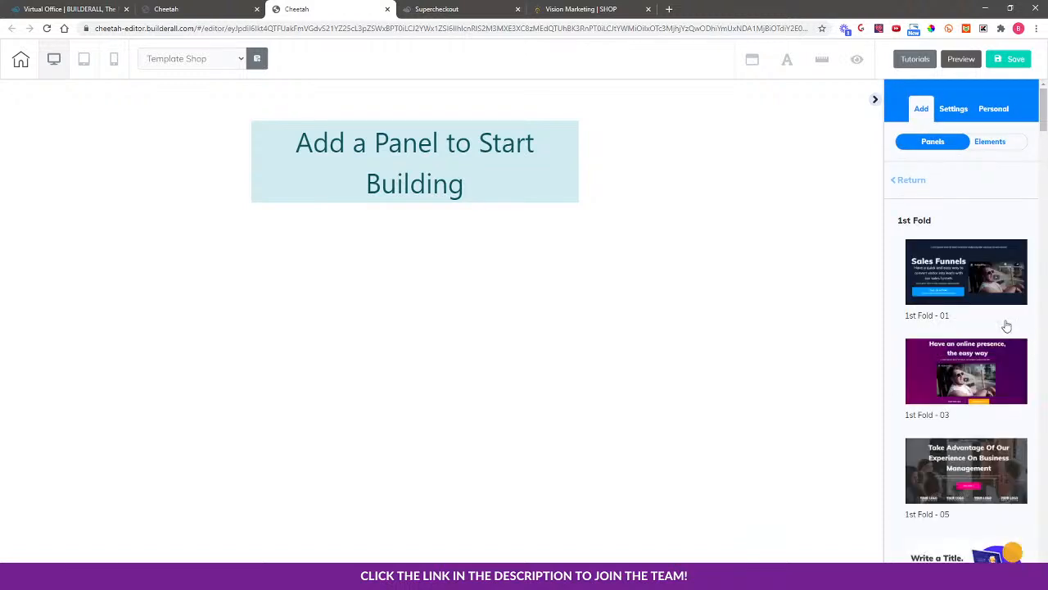
pyautogui.scroll(-2, 1006, 326)
pyautogui.scroll(-3, 1006, 326)
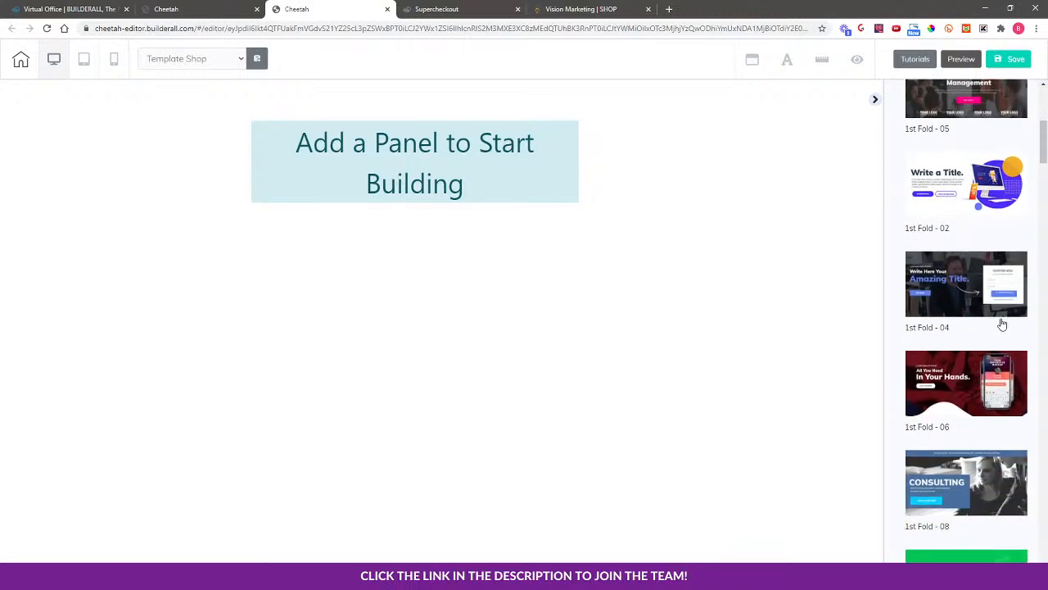
pyautogui.scroll(1, 993, 312)
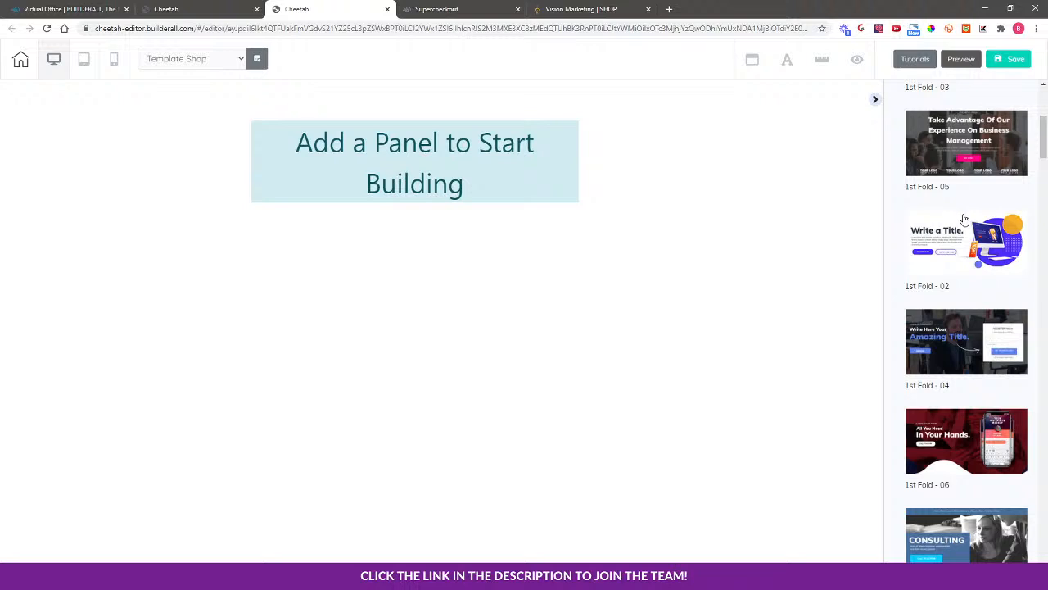
pyautogui.click(965, 219)
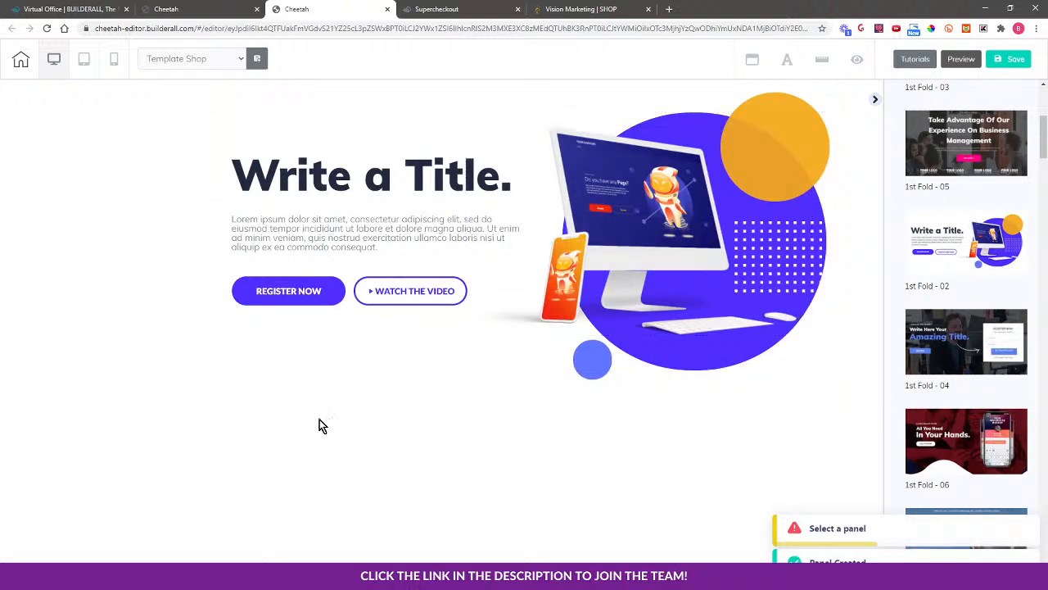
# Add a blank panel below the hero and delete its placeholder text box
pyautogui.click(926, 179)
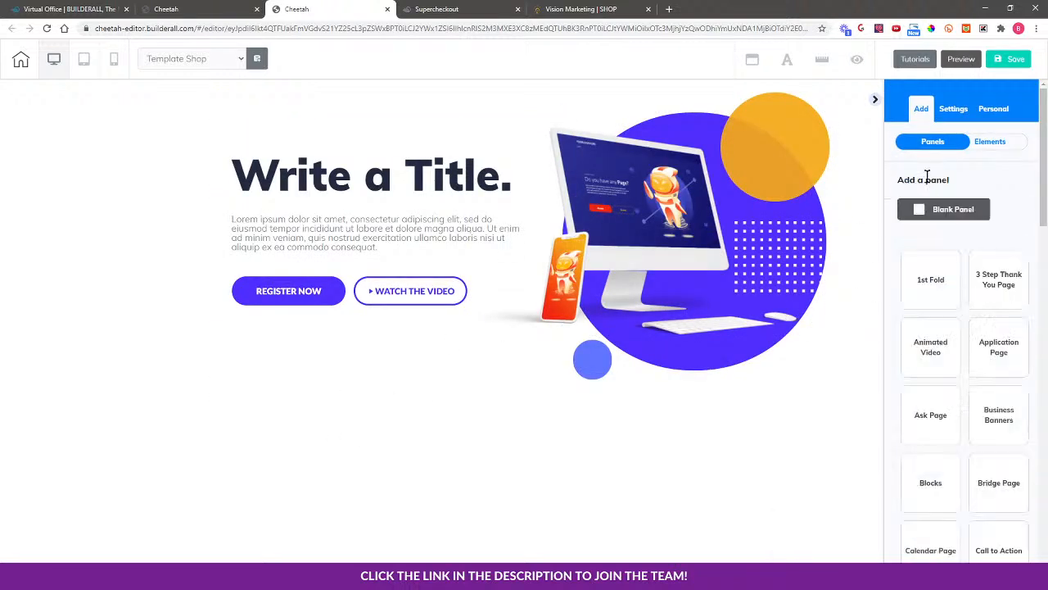
pyautogui.click(921, 210)
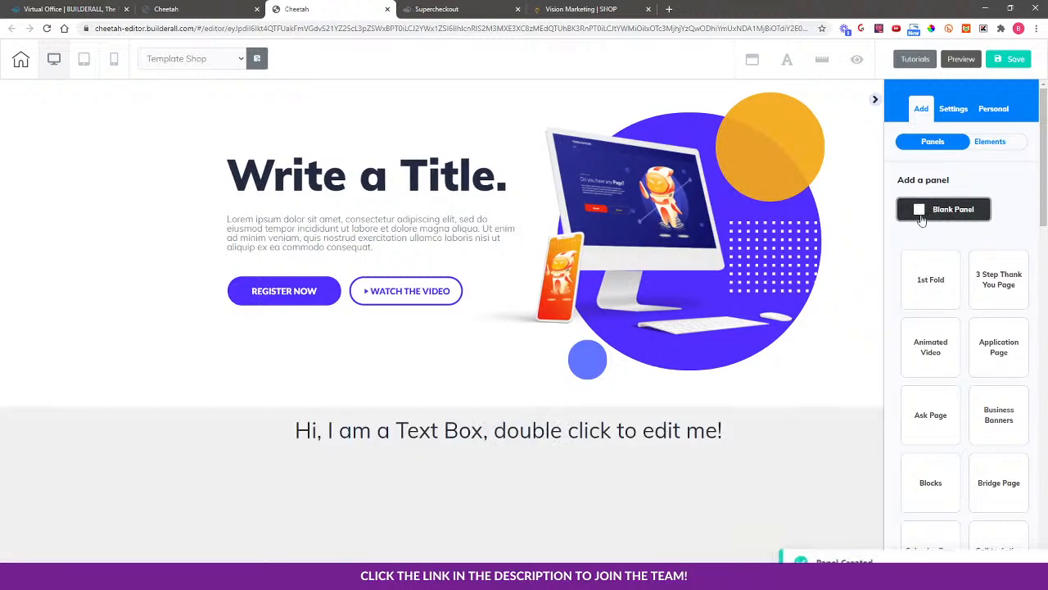
pyautogui.click(808, 449)
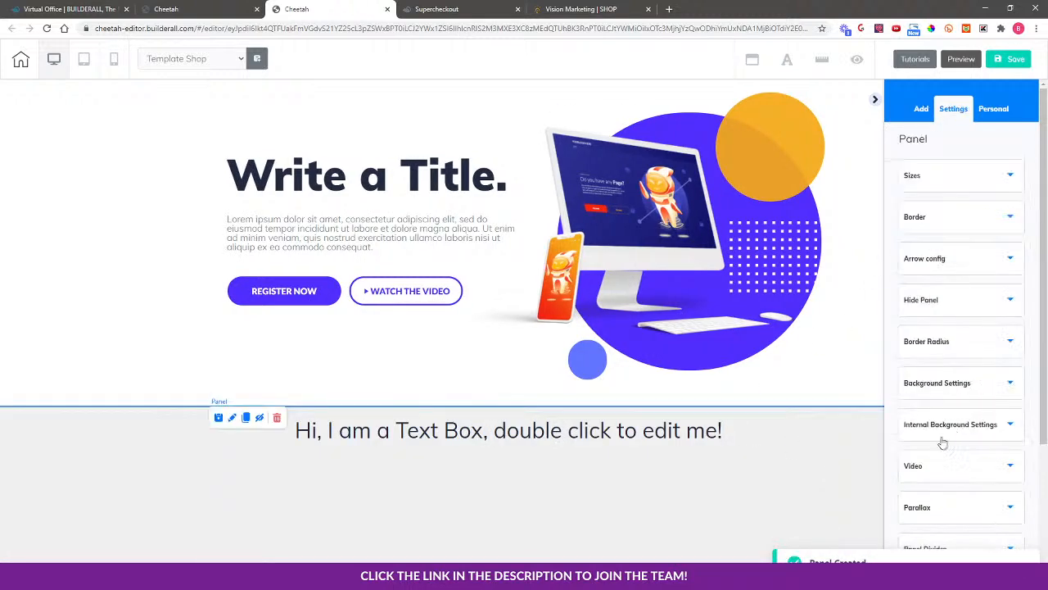
pyautogui.click(427, 432)
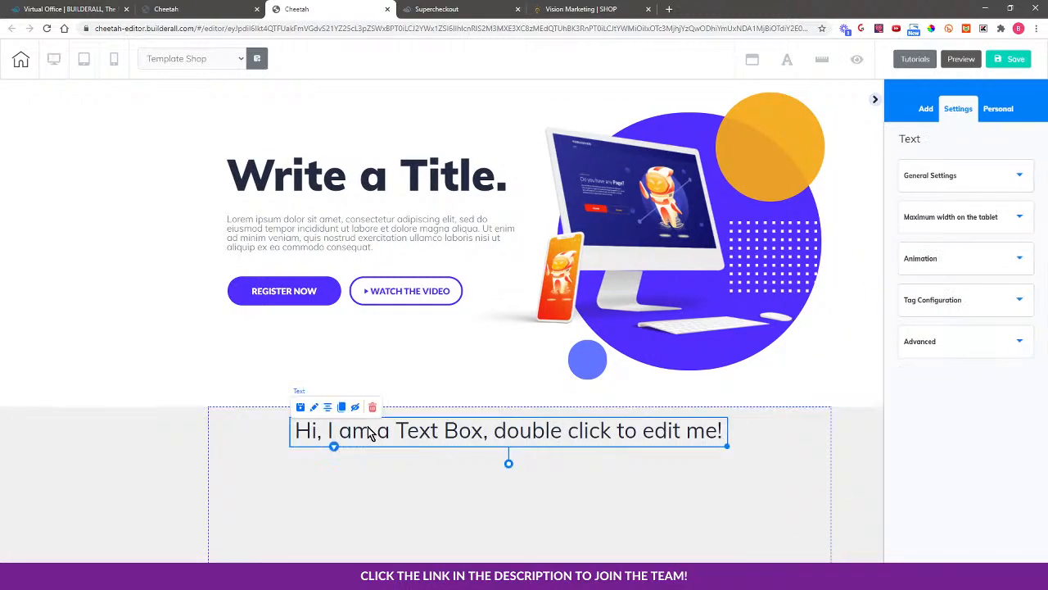
pyautogui.press('Delete')
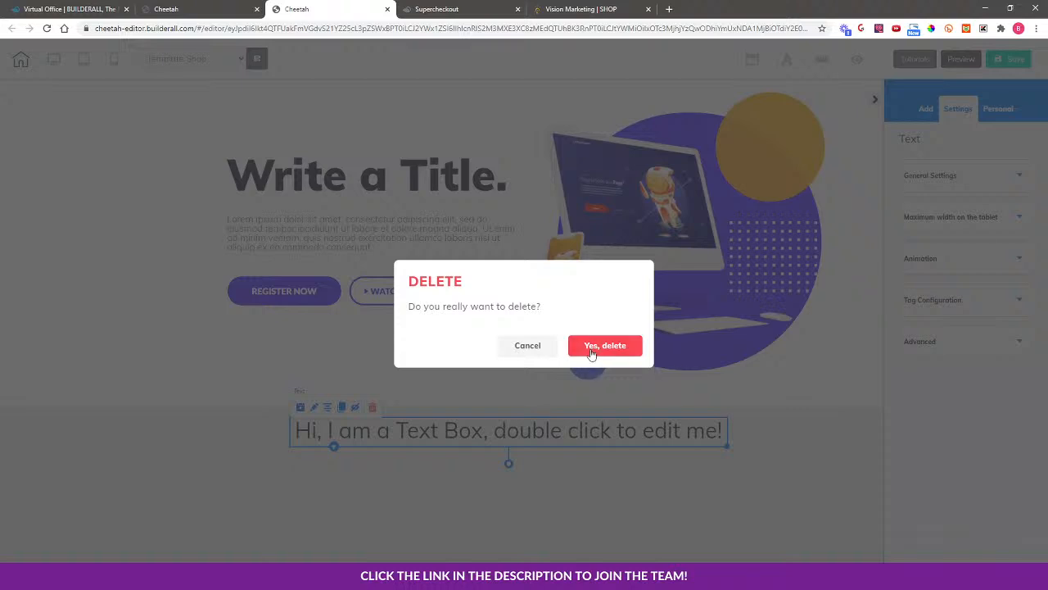
pyautogui.click(600, 347)
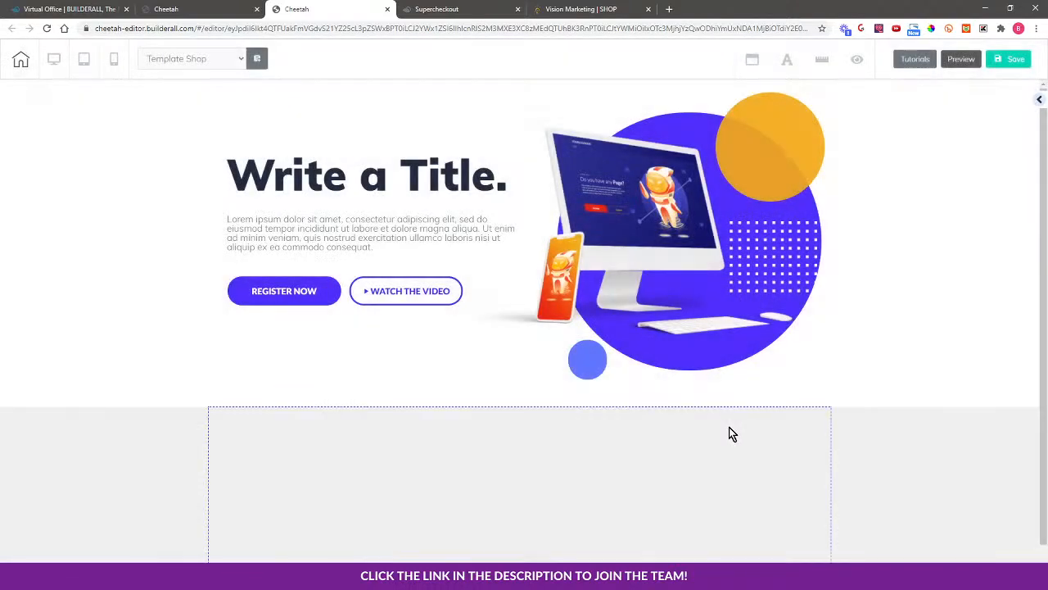
# Drop an Iframe element into the new panel below the hero
pyautogui.click(1038, 101)
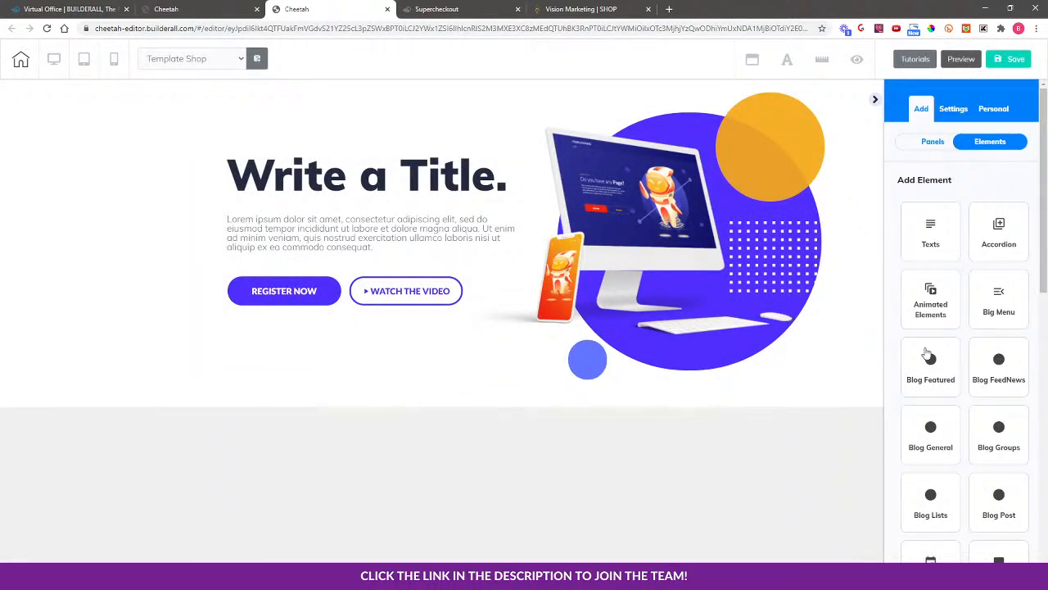
pyautogui.scroll(-6, 960, 449)
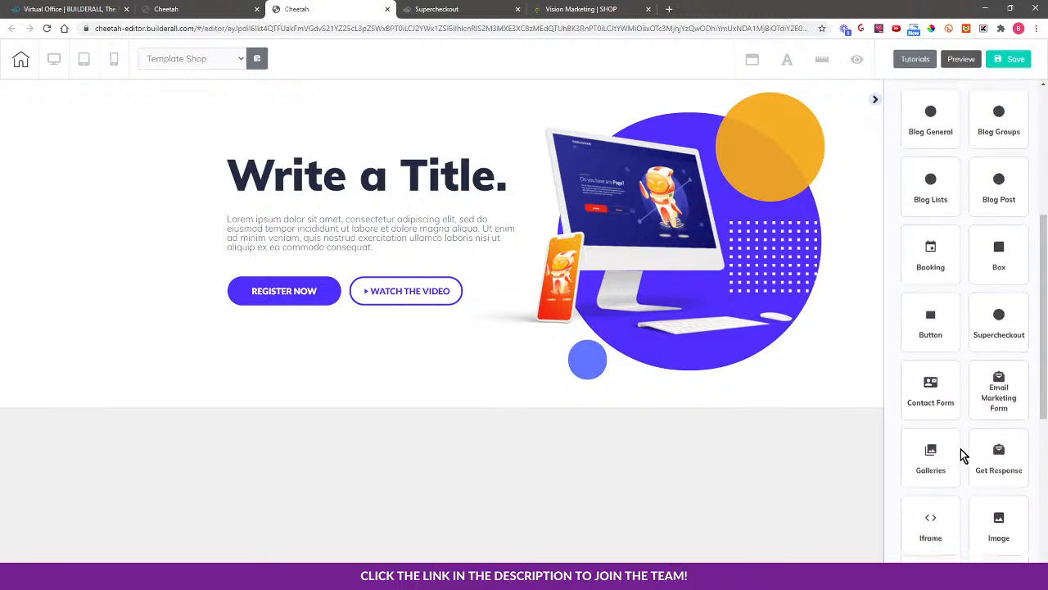
pyautogui.scroll(-1, 957, 464)
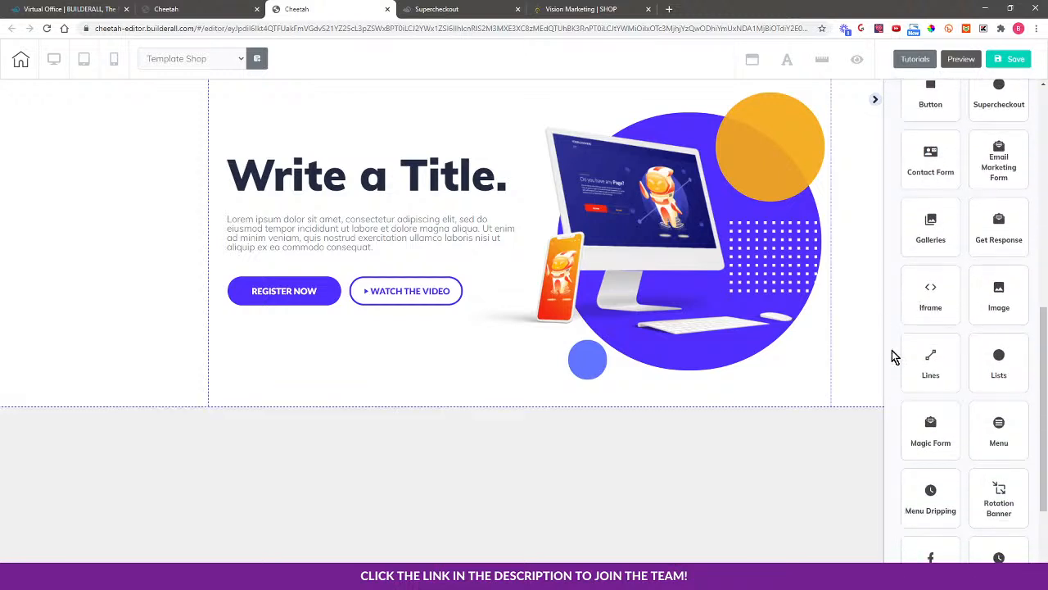
pyautogui.click(924, 304)
pyautogui.moveTo(964, 296); pyautogui.dragTo(483, 491)
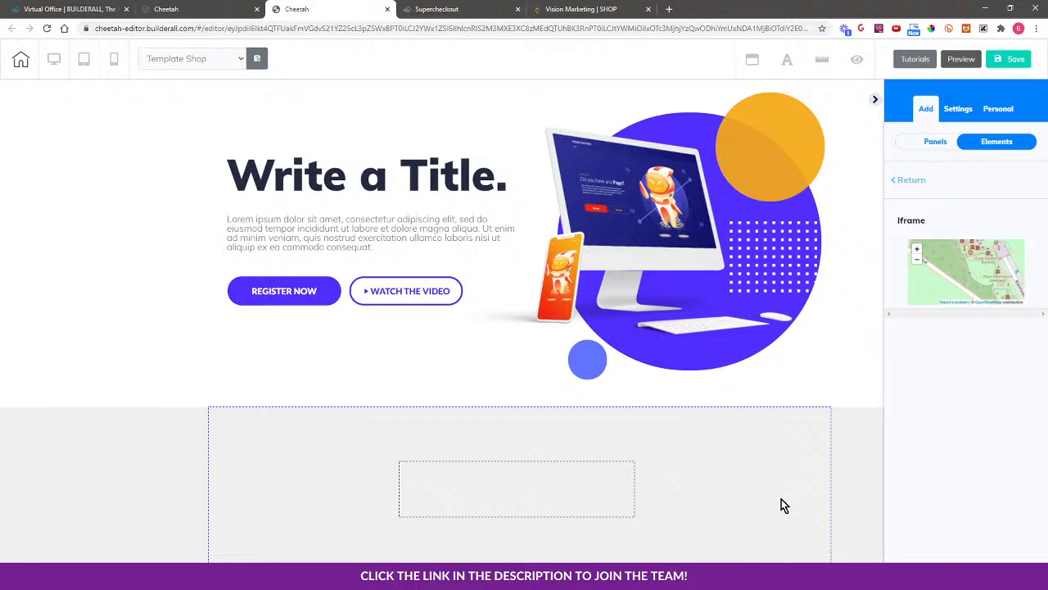
# Raise the panel height to 2132 and move the empty iframe to the panel's left side
pyautogui.click(782, 501)
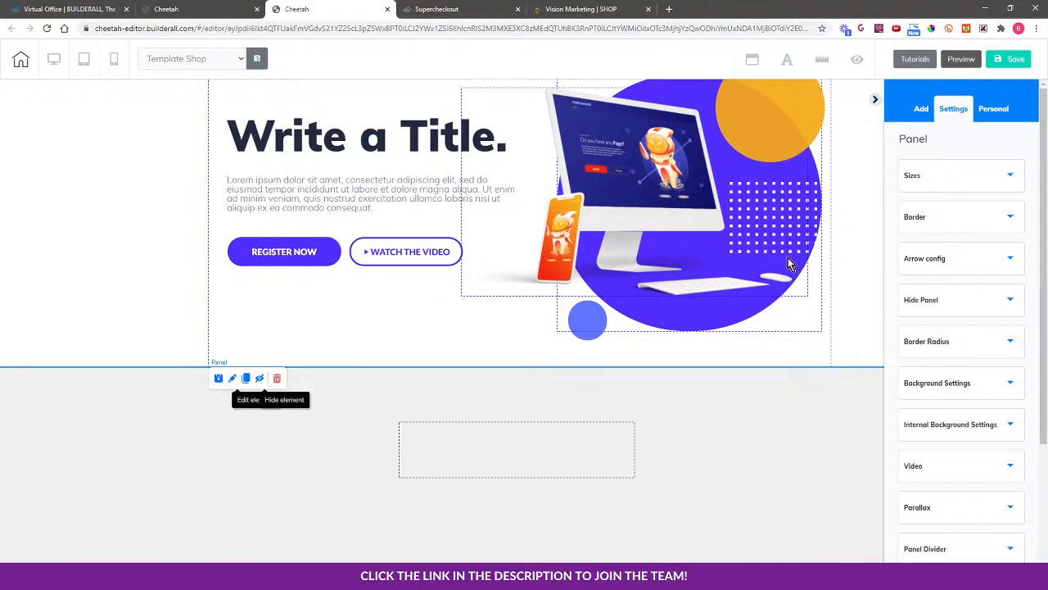
pyautogui.click(970, 179)
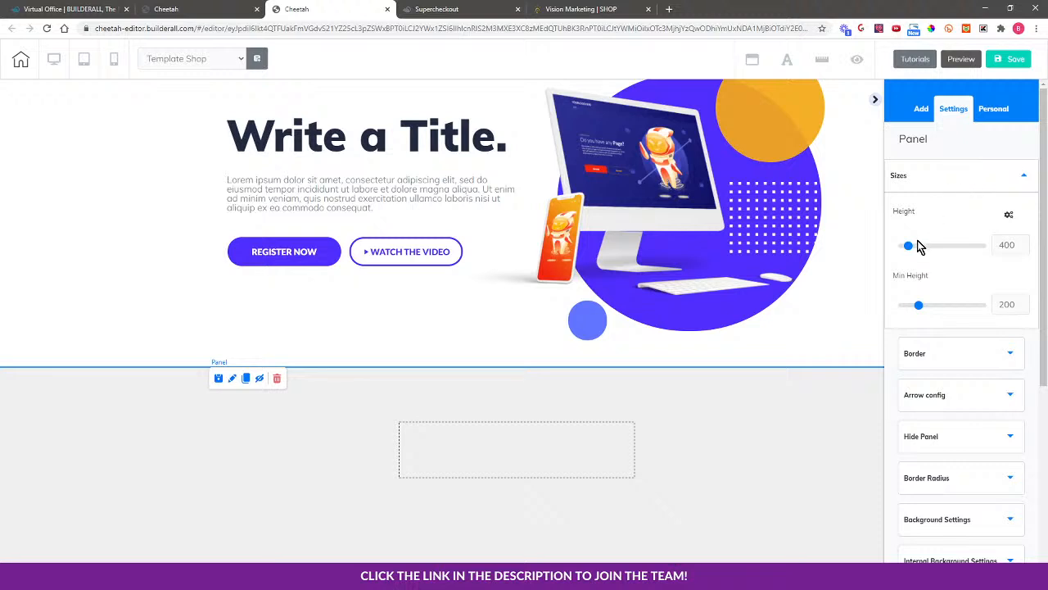
pyautogui.moveTo(908, 244); pyautogui.dragTo(937, 245)
pyautogui.scroll(-4, 681, 295)
pyautogui.scroll(2, 621, 326)
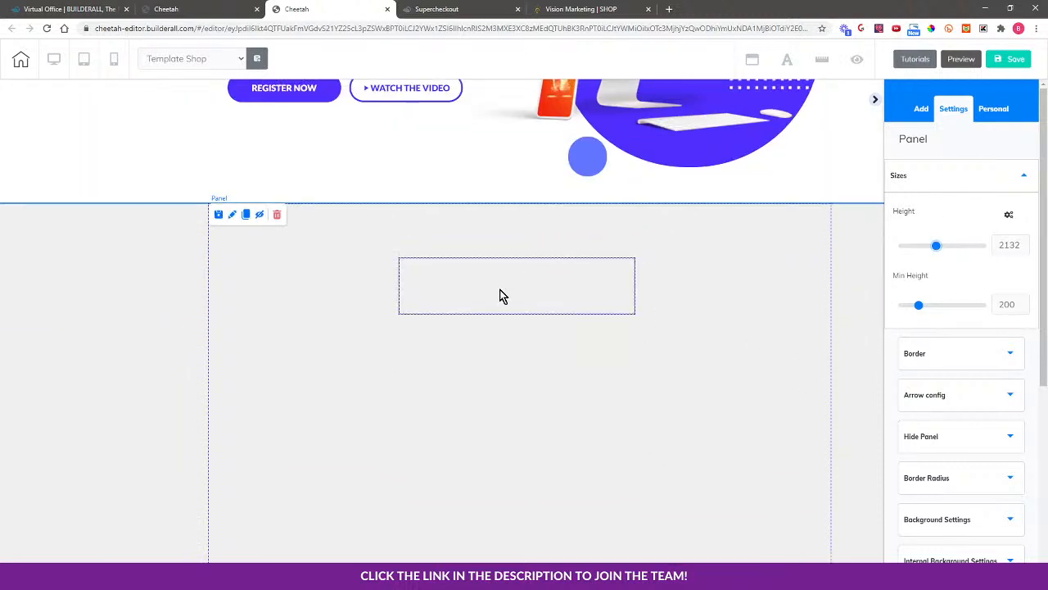
pyautogui.moveTo(499, 294); pyautogui.dragTo(314, 304)
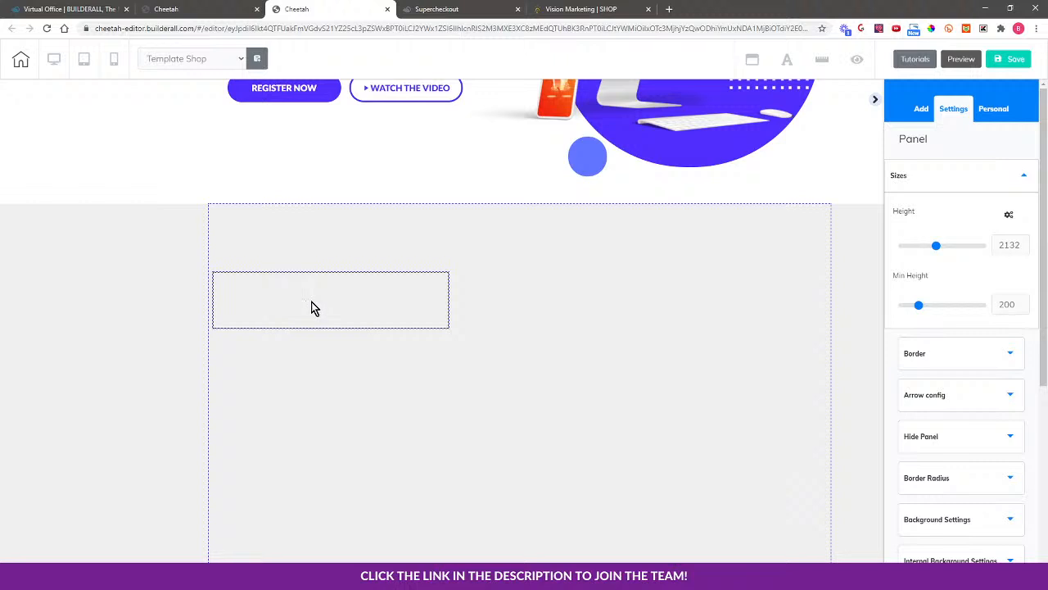
# Paste the Supercheckout store link into the iframe's Embed URL, enabling Inline HTML and Full Width
pyautogui.click(313, 309)
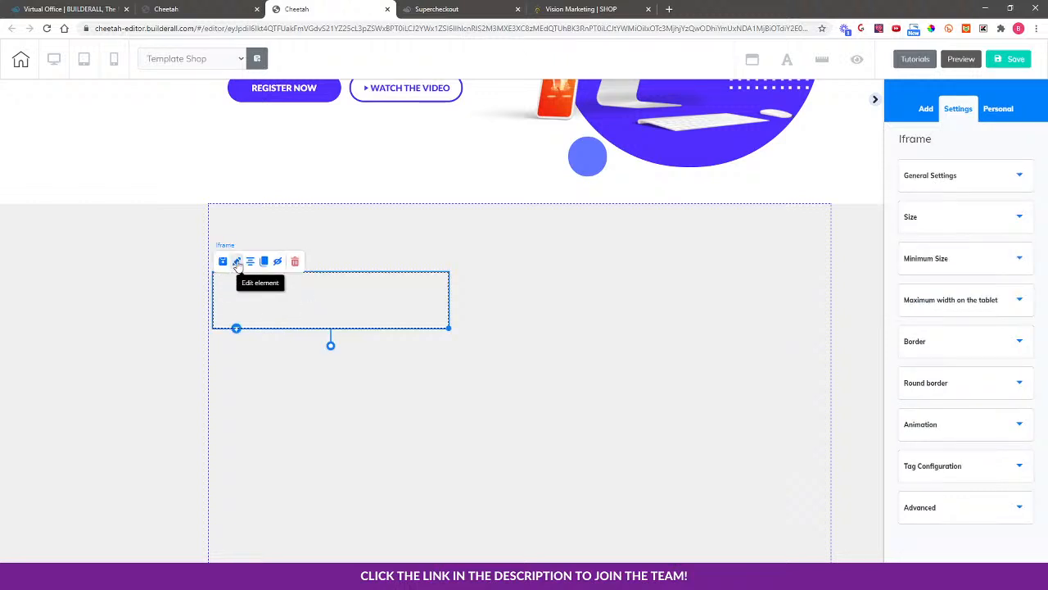
pyautogui.click(965, 182)
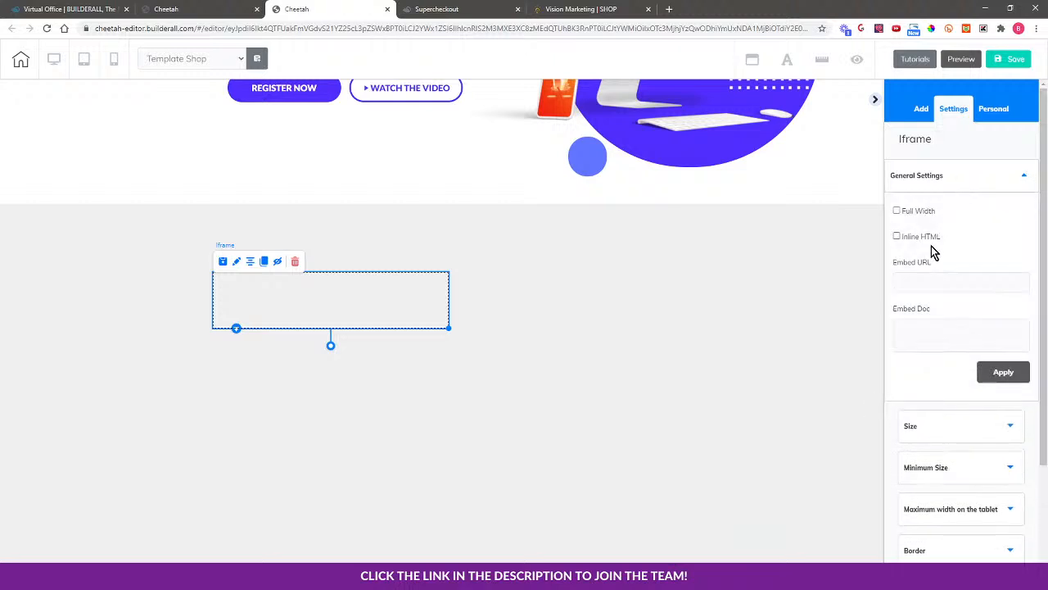
pyautogui.click(906, 284)
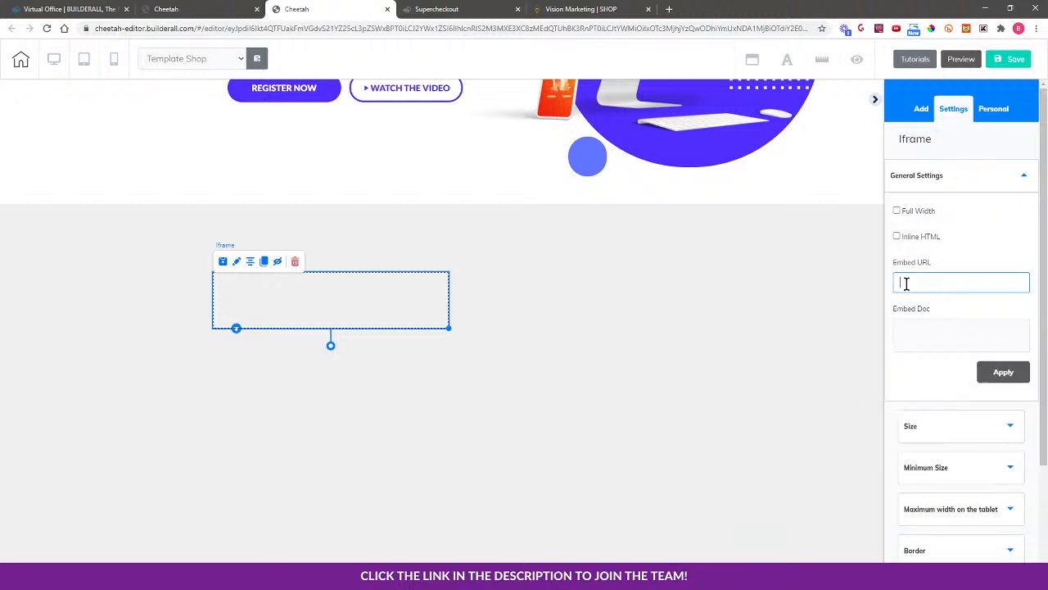
pyautogui.hotkey('ctrl', 'v')
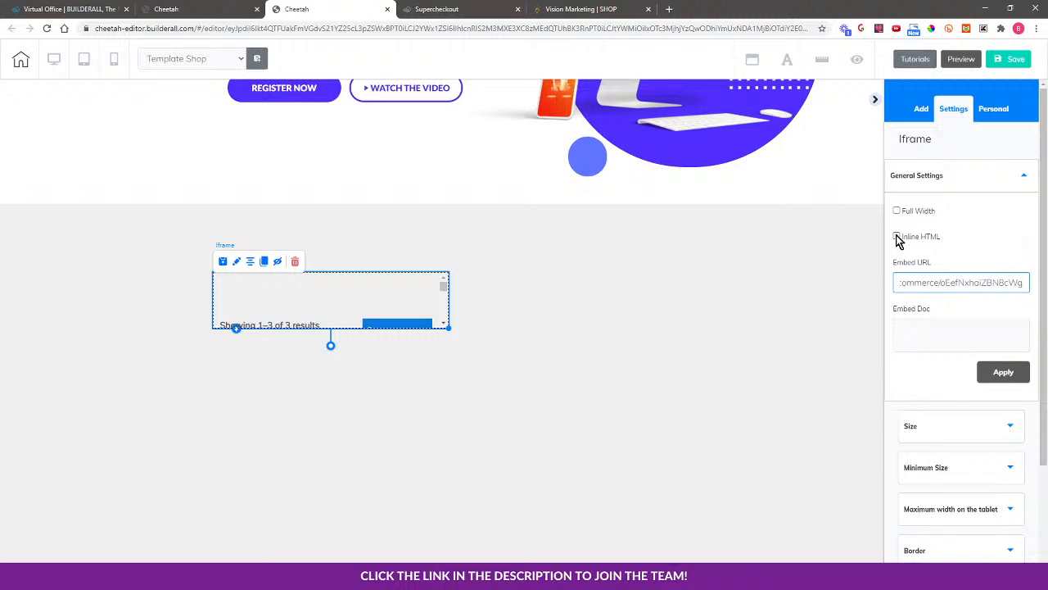
pyautogui.click(898, 236)
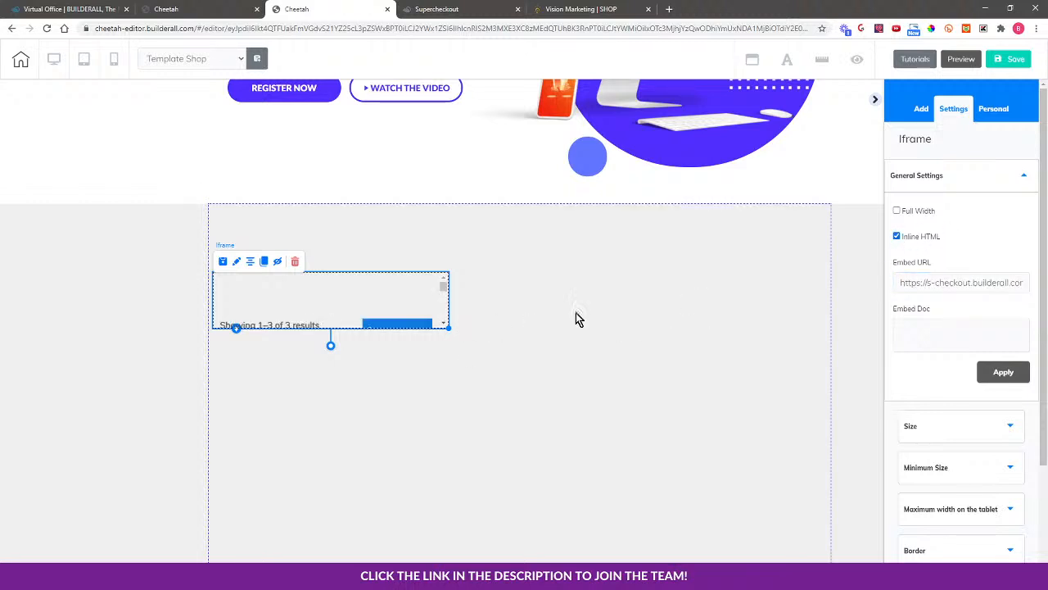
pyautogui.click(897, 212)
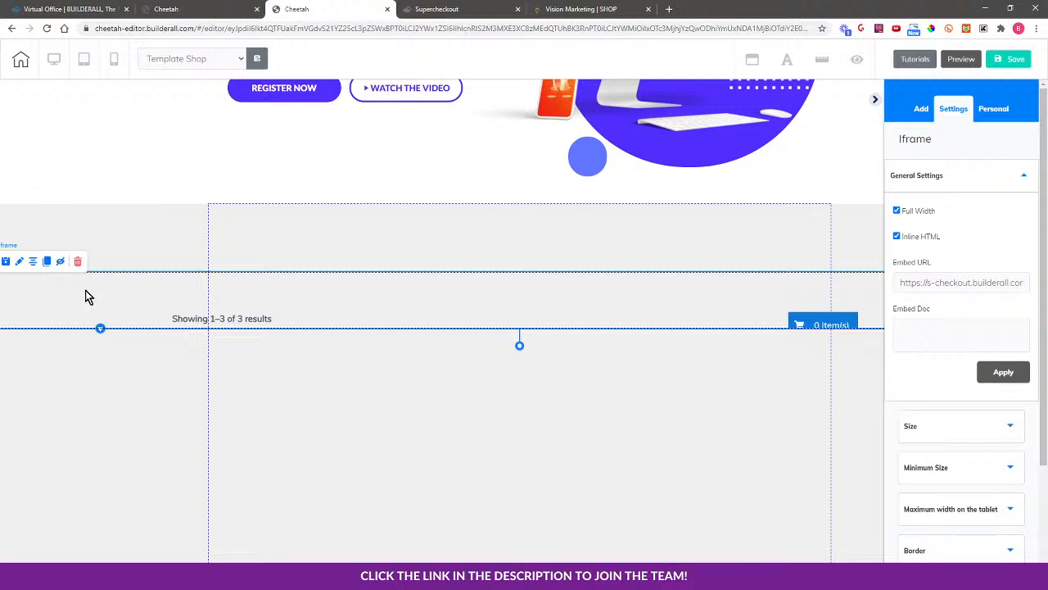
# Nudge the iframe up and set its height to 835 so all three funnel templates show
pyautogui.click(945, 427)
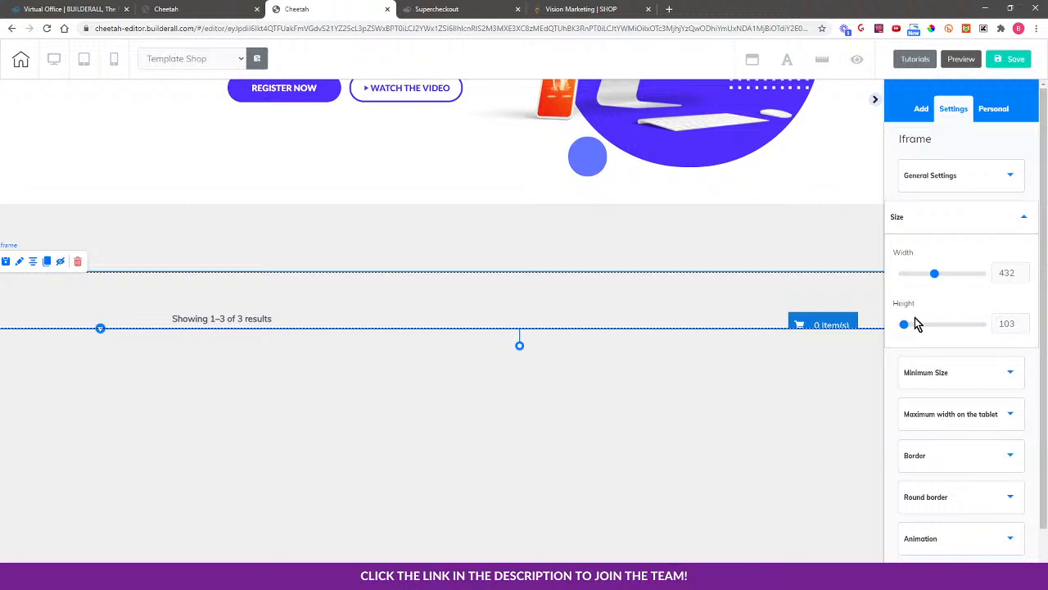
pyautogui.moveTo(766, 317); pyautogui.dragTo(710, 254)
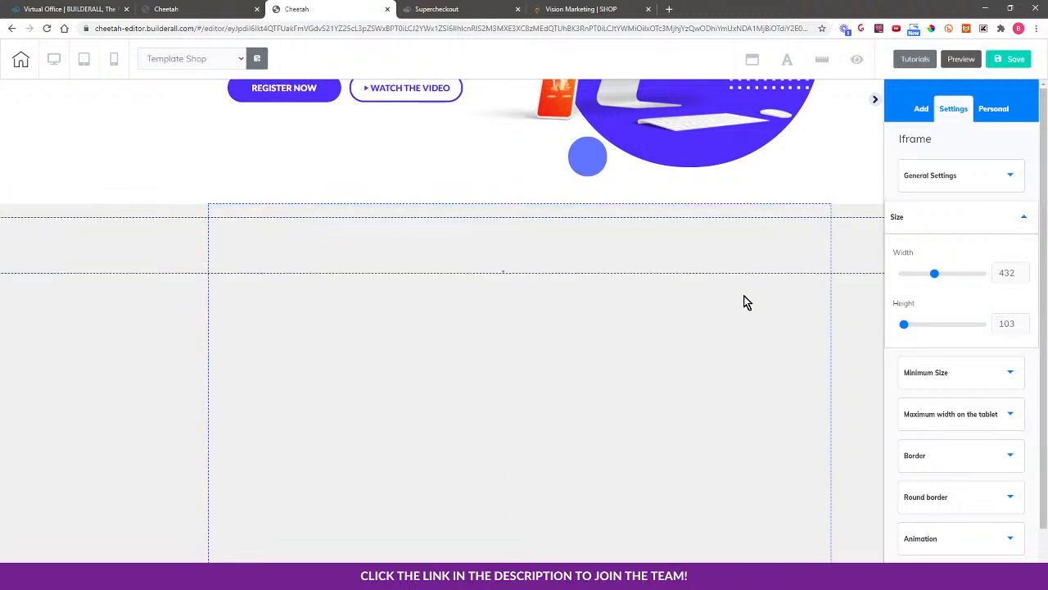
pyautogui.moveTo(905, 325); pyautogui.dragTo(915, 329)
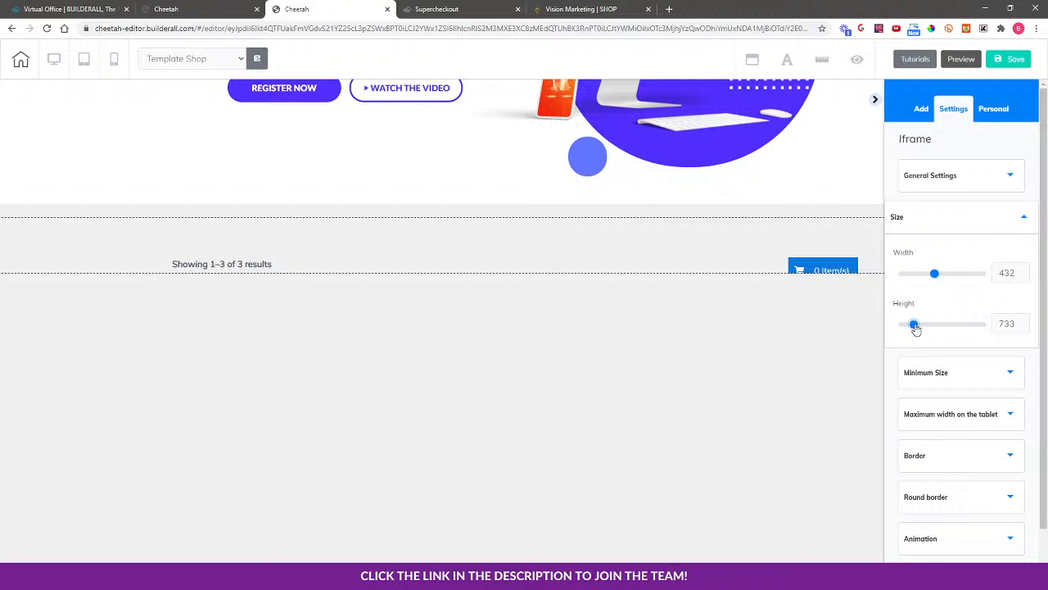
pyautogui.click(440, 254)
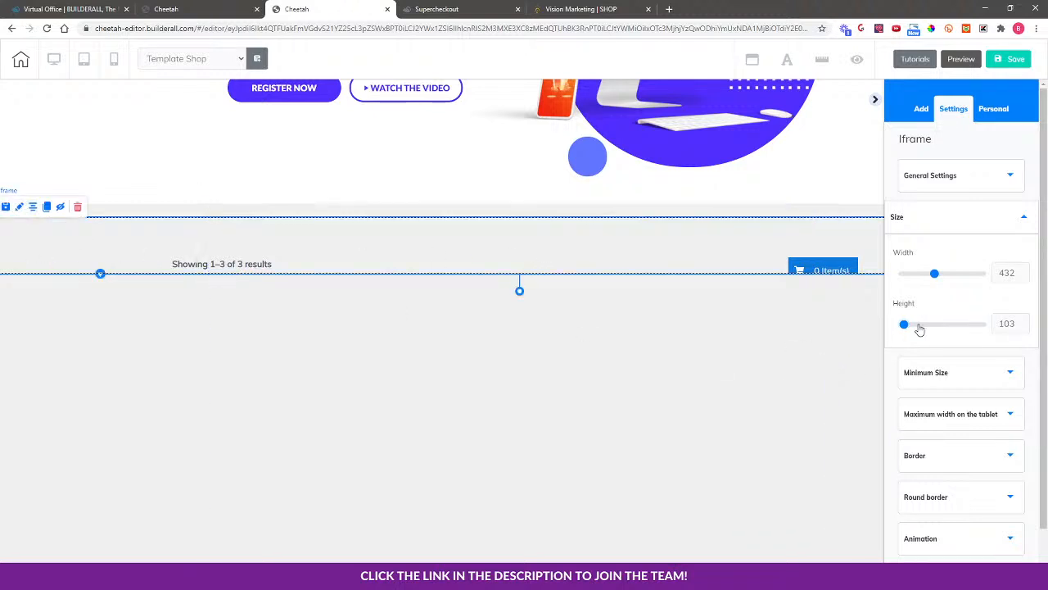
pyautogui.moveTo(906, 325); pyautogui.dragTo(888, 371)
pyautogui.scroll(-3, 762, 372)
pyautogui.moveTo(923, 325); pyautogui.dragTo(913, 325)
pyautogui.scroll(1, 815, 425)
pyautogui.scroll(2, 814, 431)
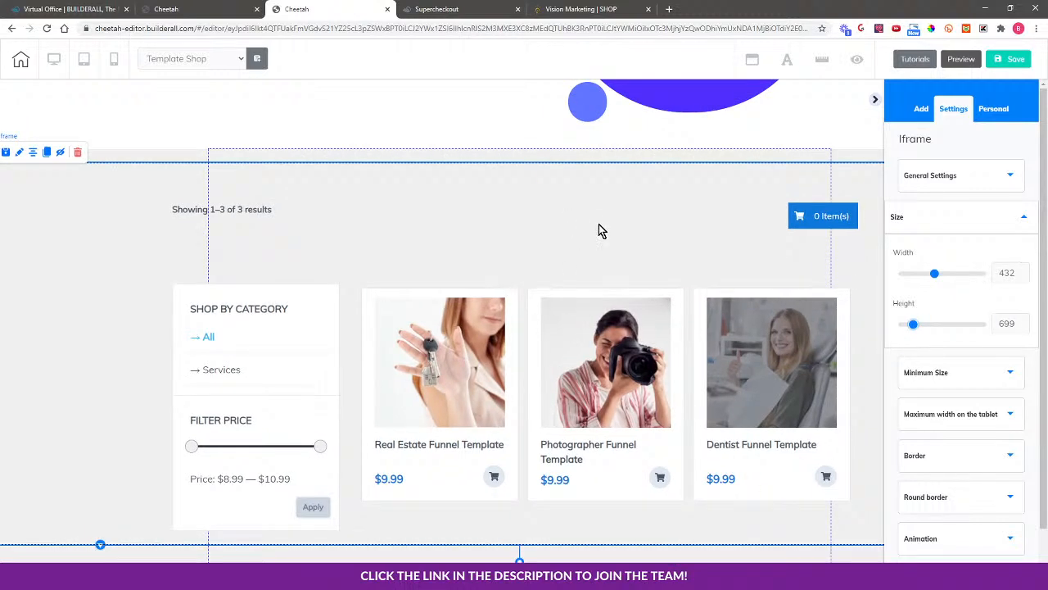
pyautogui.moveTo(914, 326); pyautogui.dragTo(916, 325)
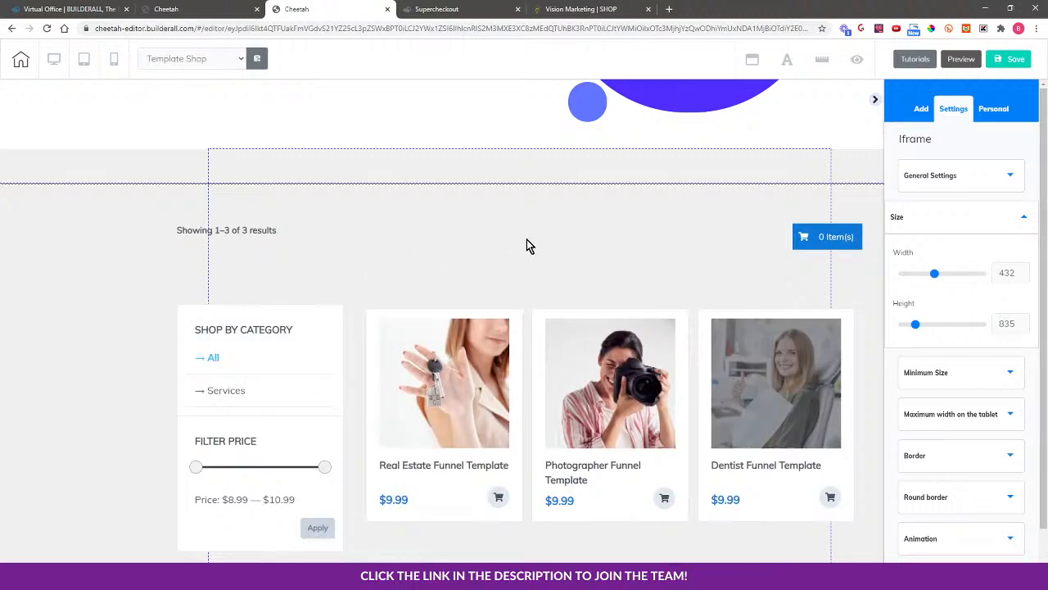
# Change the shop panel's background colour to white (FFFFFF)
pyautogui.click(504, 167)
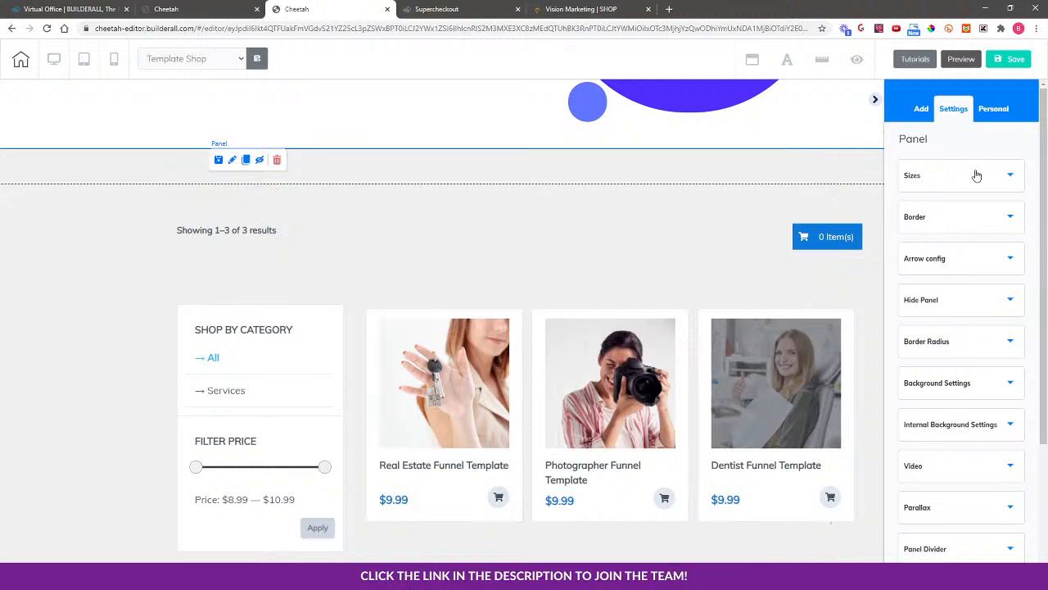
pyautogui.click(970, 385)
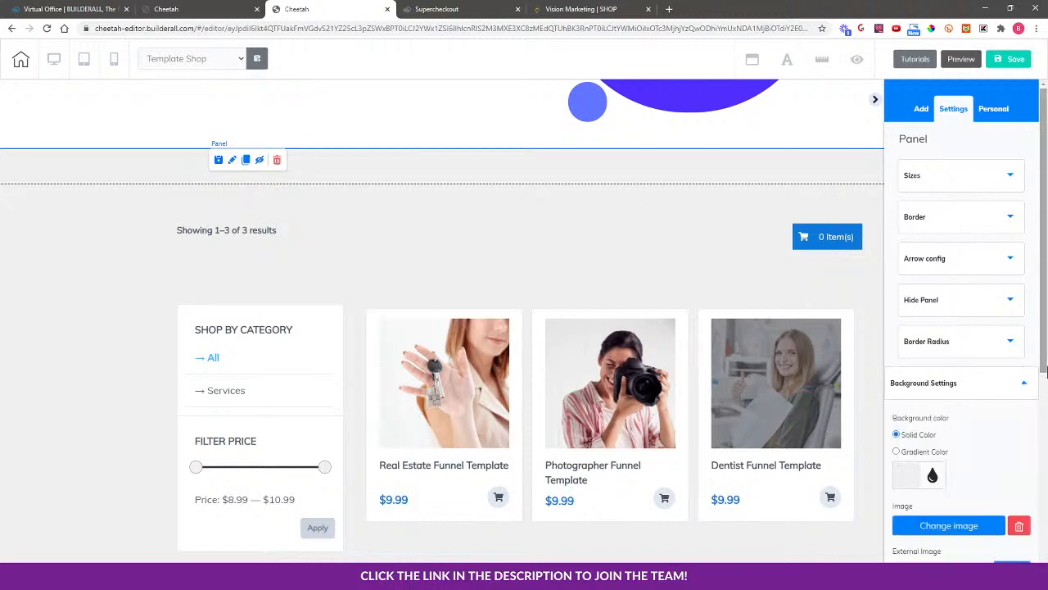
pyautogui.scroll(-2, 1013, 370)
pyautogui.click(909, 313)
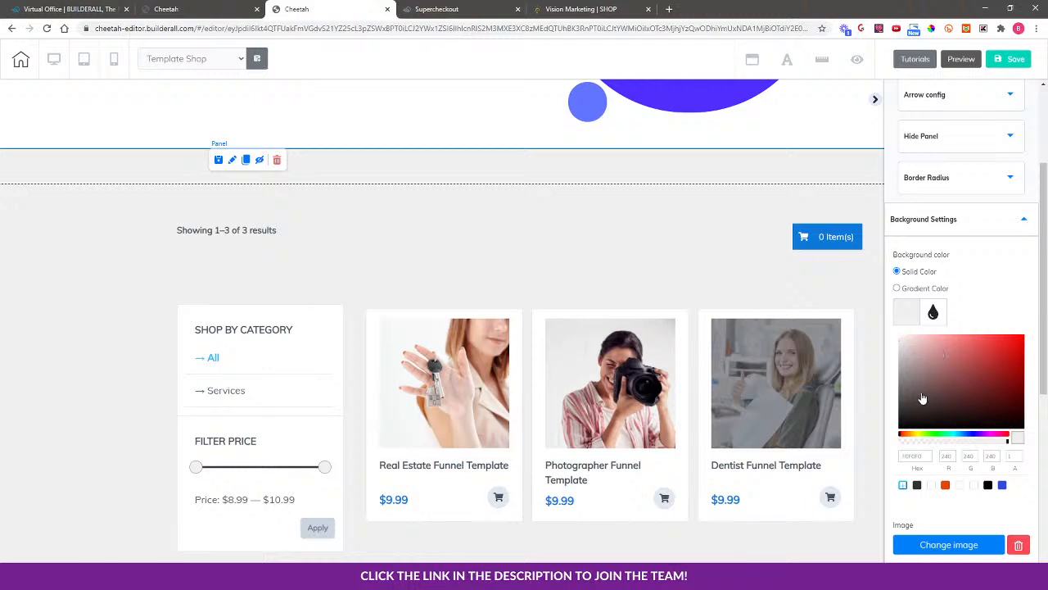
pyautogui.moveTo(922, 398); pyautogui.dragTo(893, 334)
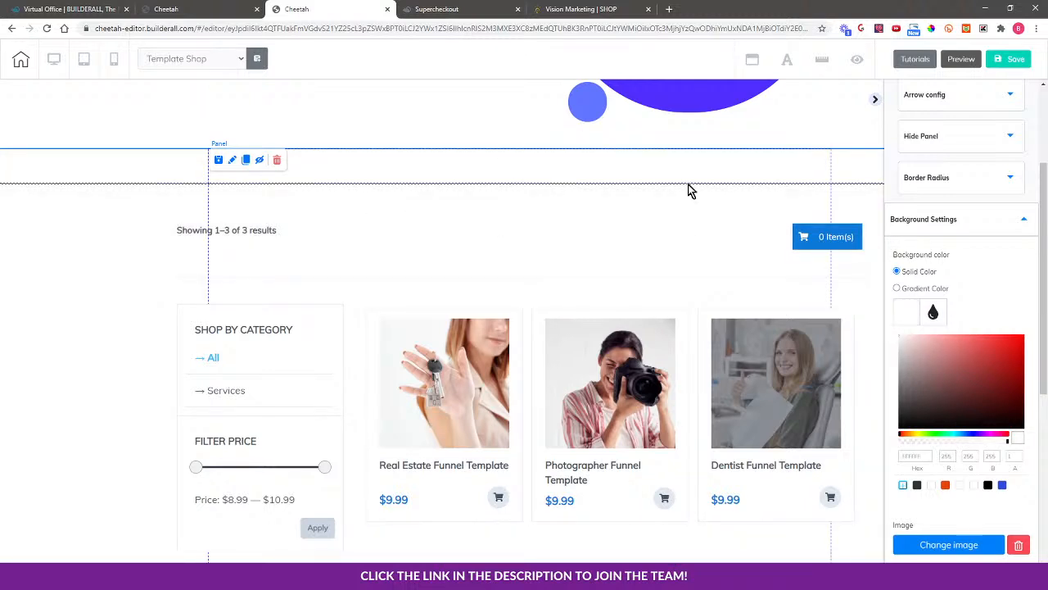
# Nudge the embedded shop up so it sits flush beneath the hero
pyautogui.scroll(-1, 514, 249)
pyautogui.moveTo(514, 249); pyautogui.dragTo(520, 227)
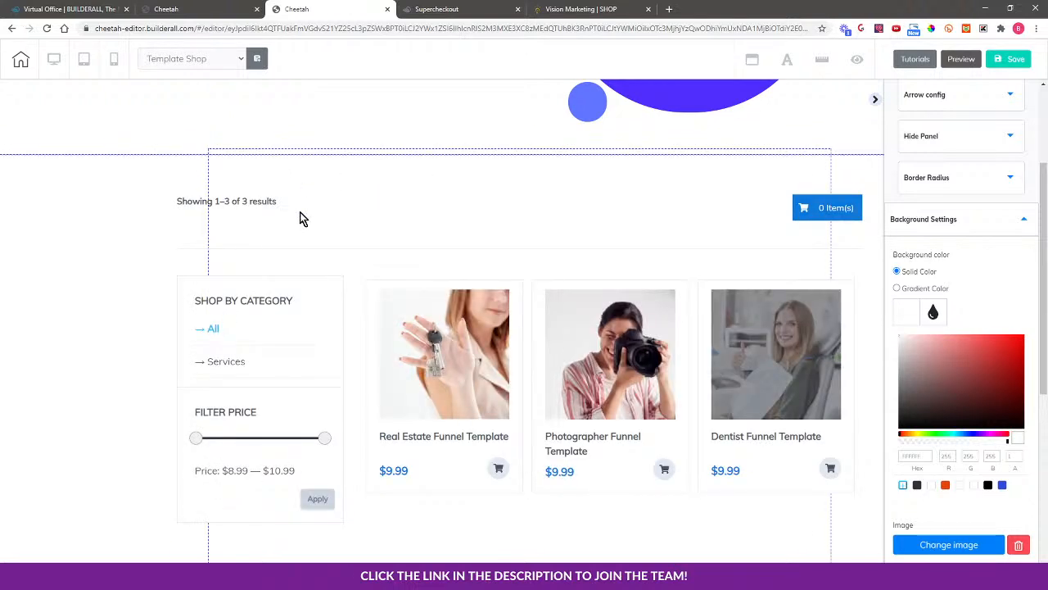
pyautogui.click(506, 170)
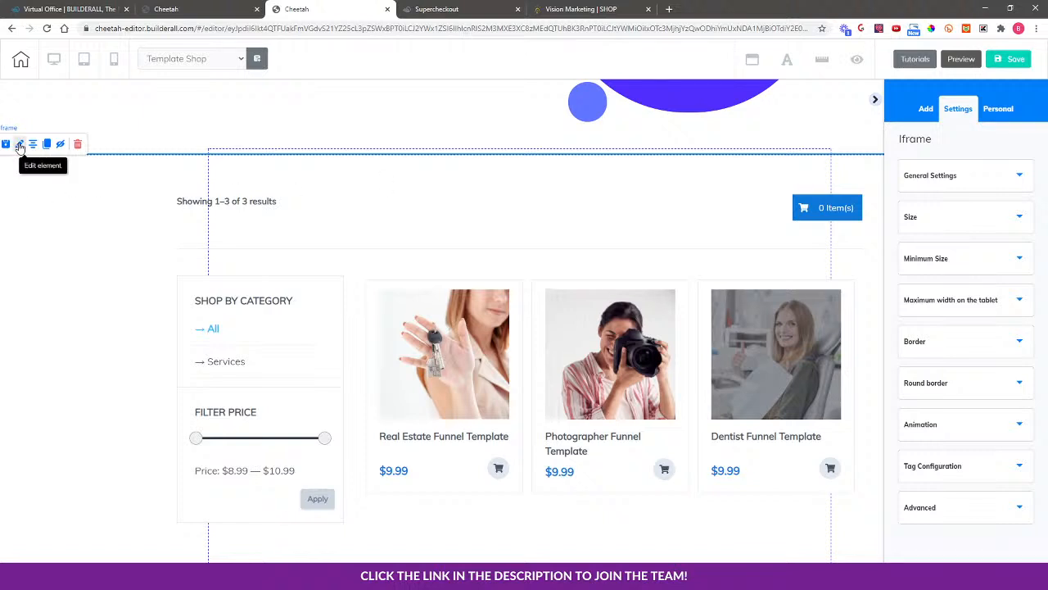
# Set the shop iframe's Border Size to 0 and choose the blank Border Shape
pyautogui.click(950, 344)
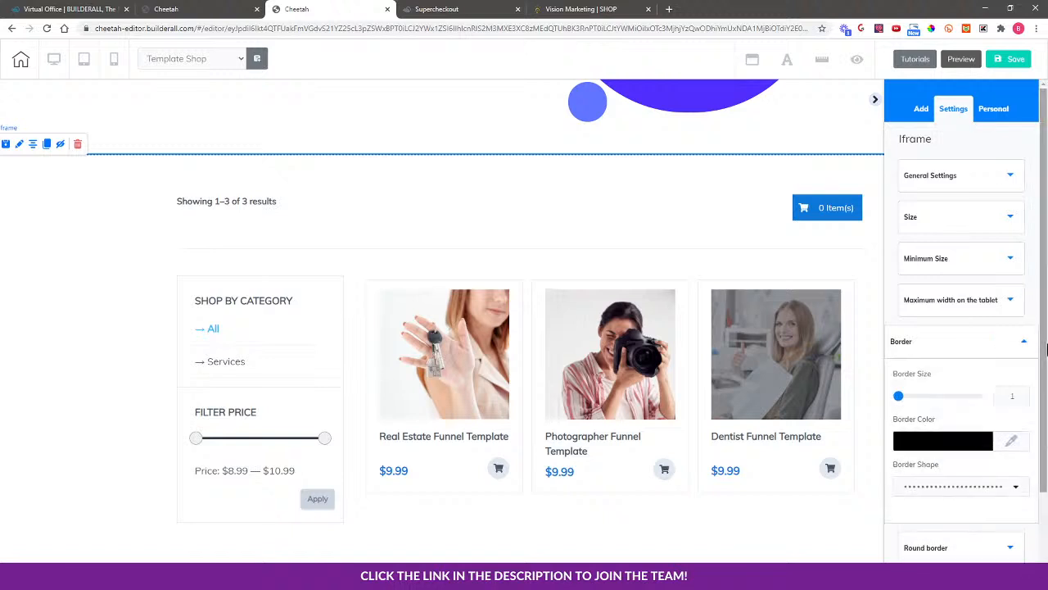
pyautogui.scroll(-1, 1047, 348)
pyautogui.click(1019, 345)
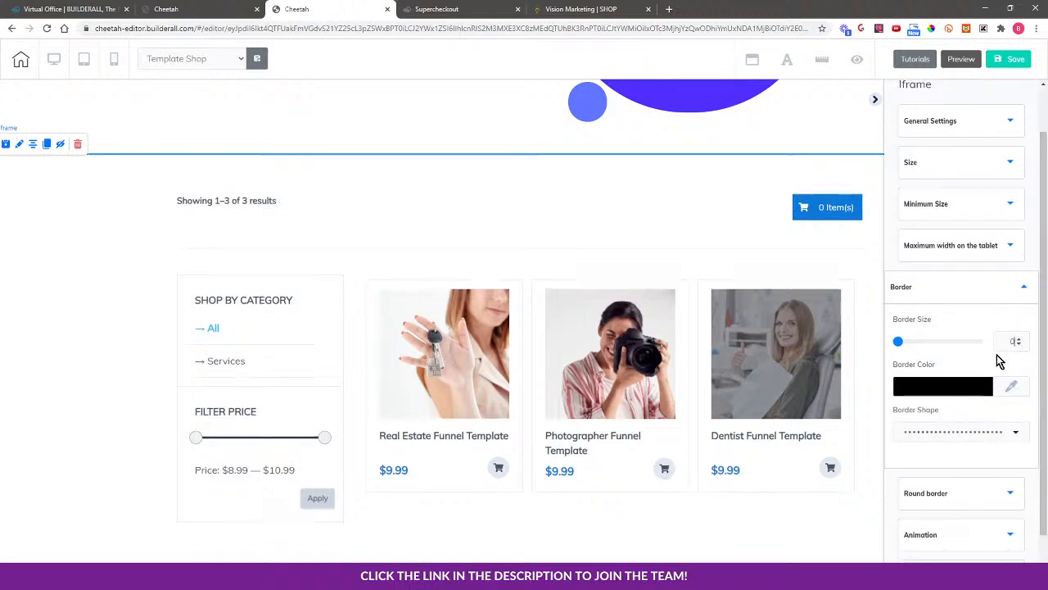
pyautogui.click(983, 434)
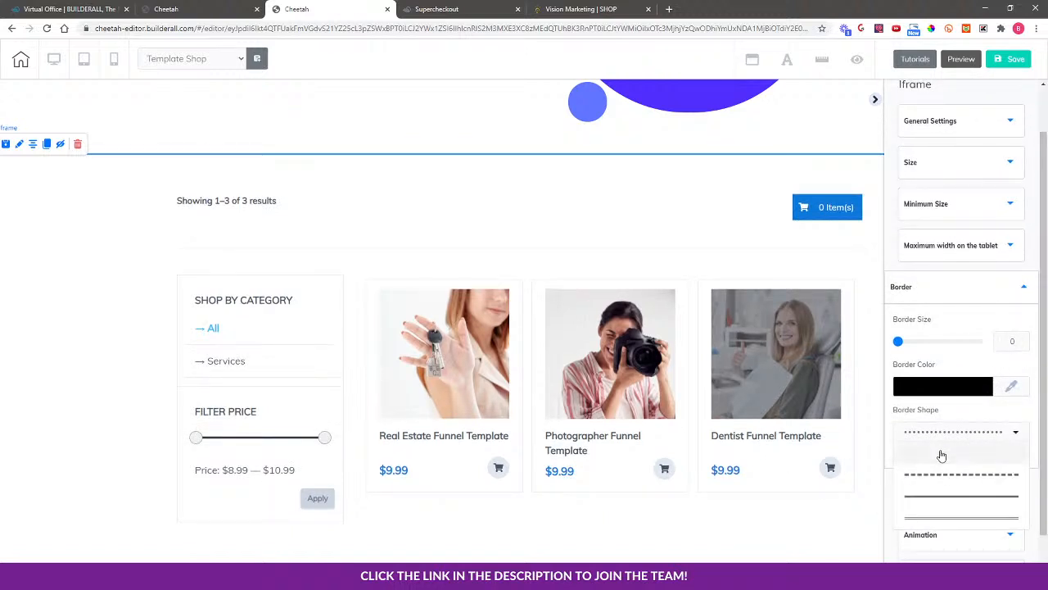
pyautogui.click(940, 453)
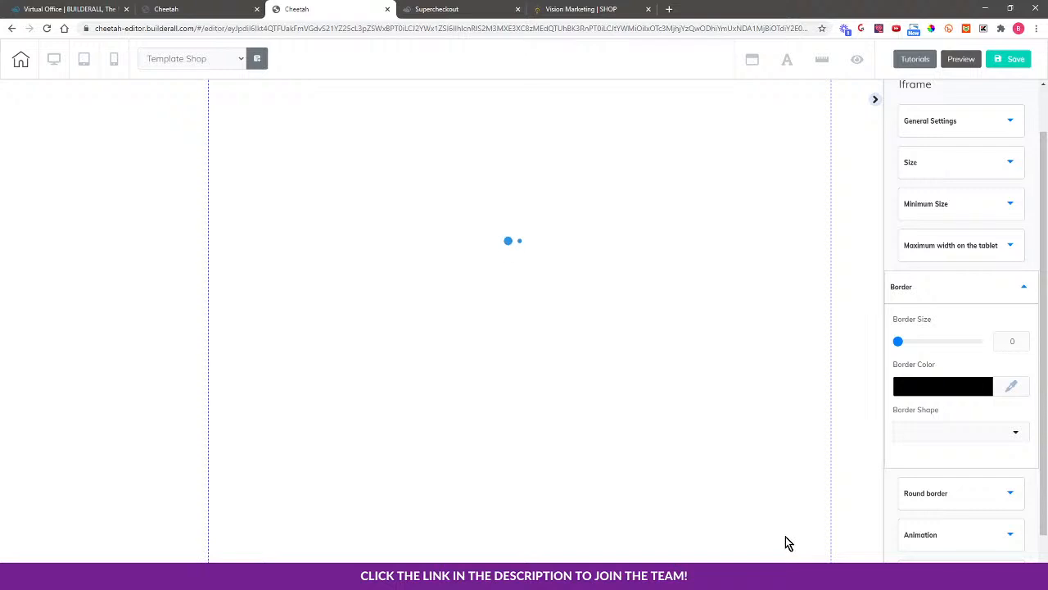
pyautogui.scroll(-3, 728, 490)
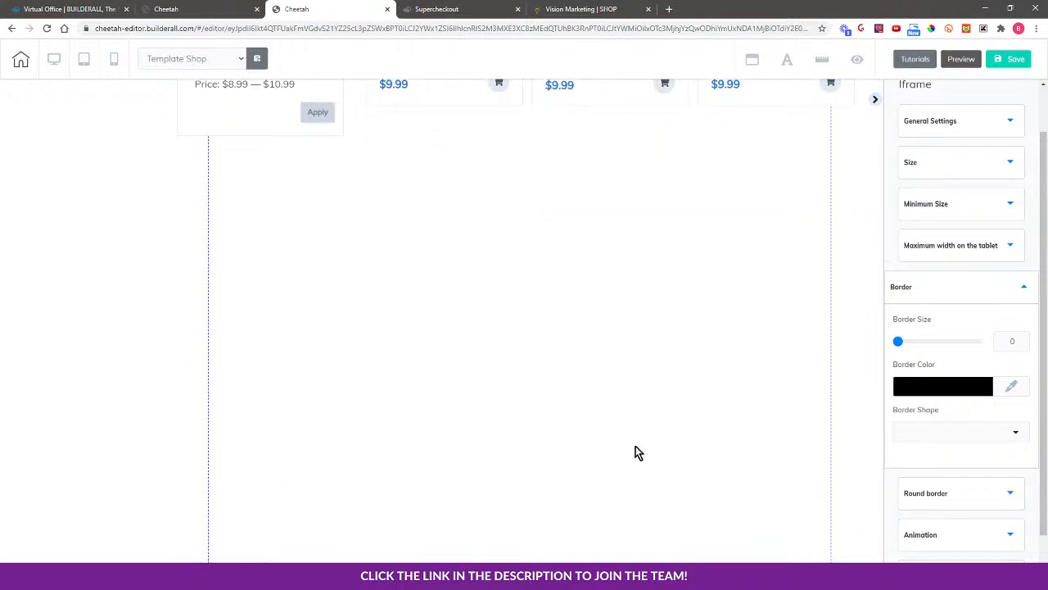
# Shrink the shop panel's height (minimum 164), then save and publish the Template Shop site
pyautogui.click(644, 393)
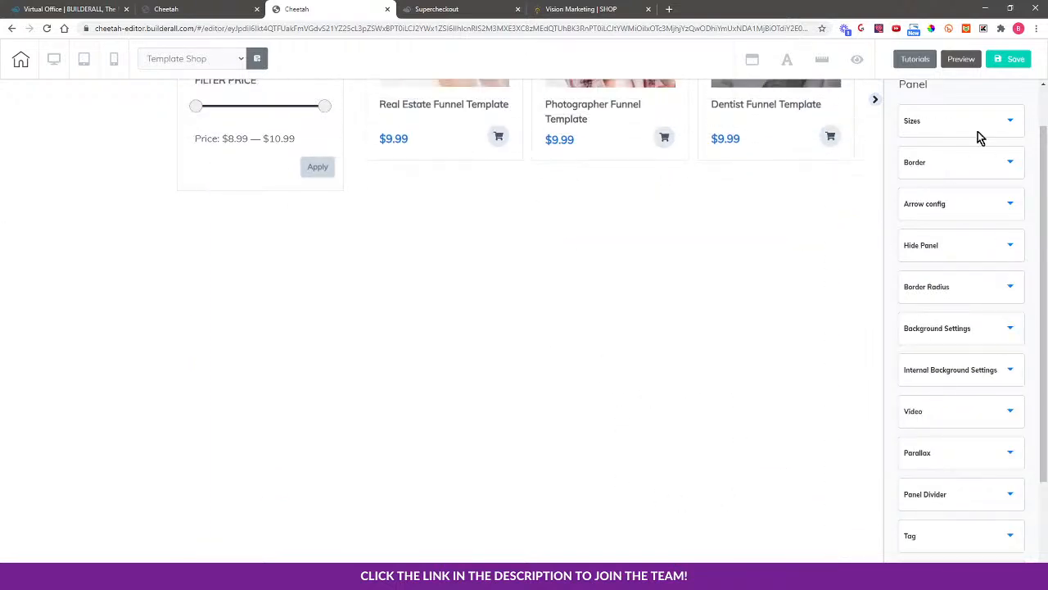
pyautogui.click(942, 131)
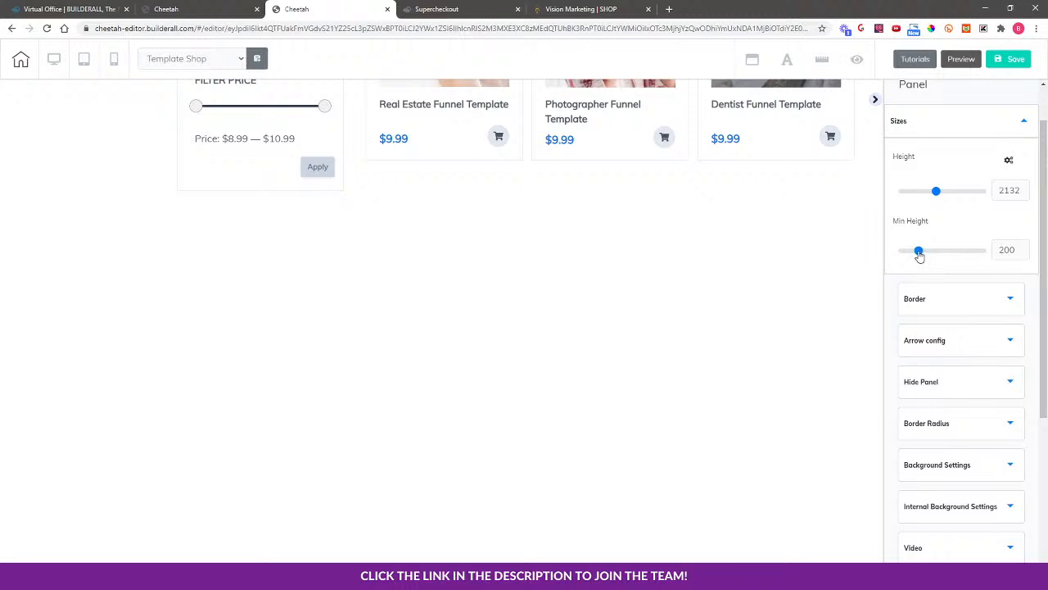
pyautogui.moveTo(918, 252); pyautogui.dragTo(915, 251)
pyautogui.moveTo(936, 195); pyautogui.dragTo(926, 191)
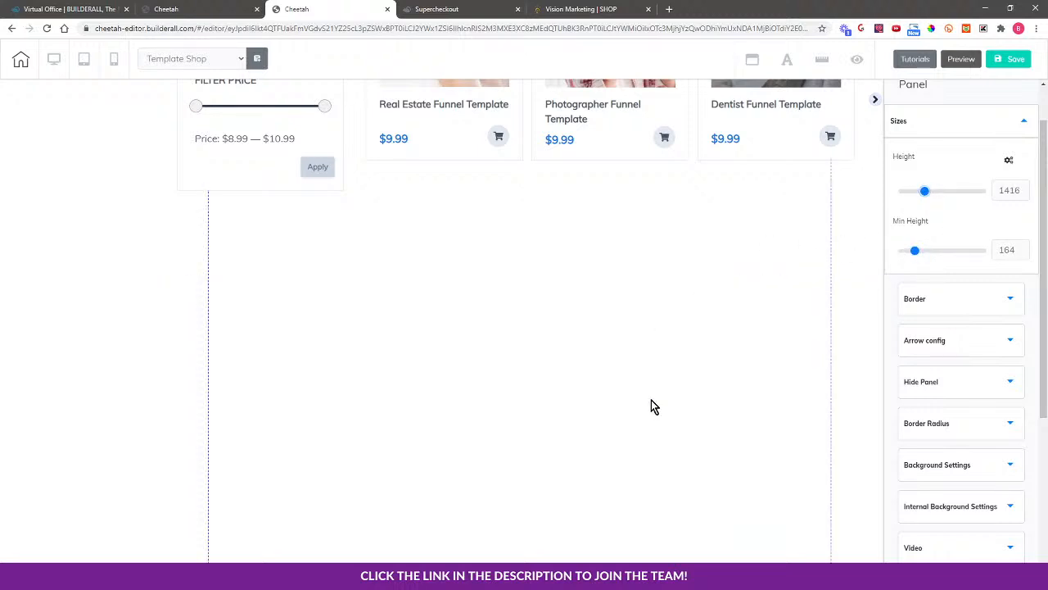
pyautogui.moveTo(920, 190); pyautogui.dragTo(917, 191)
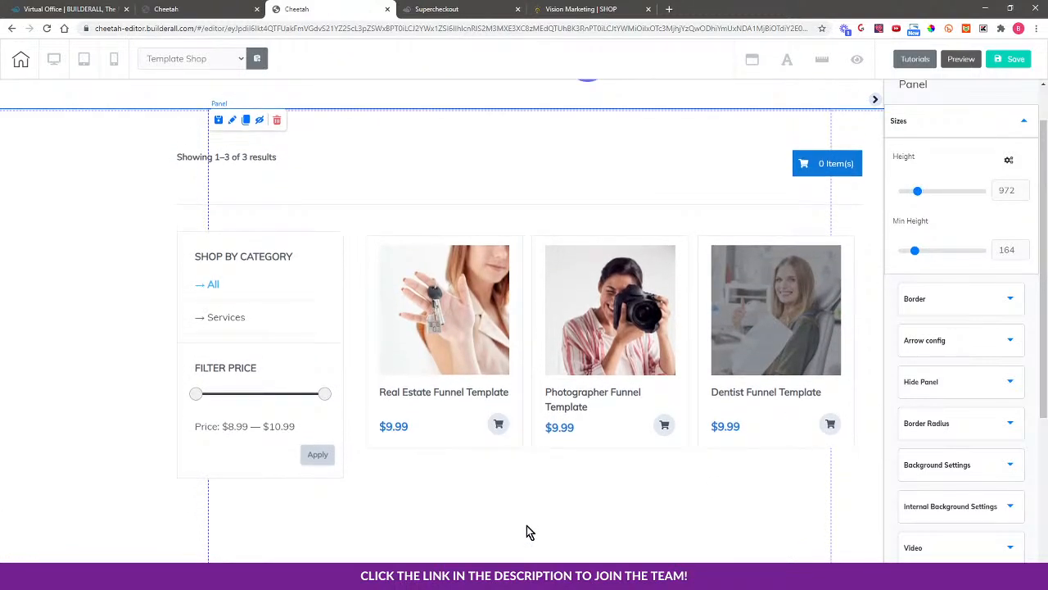
pyautogui.click(1014, 66)
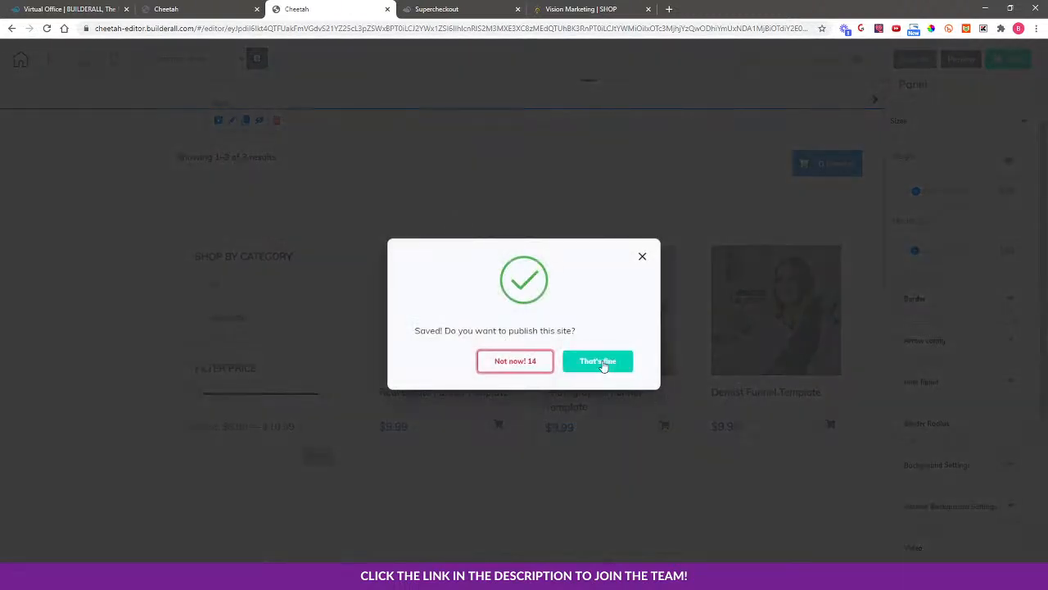
pyautogui.click(603, 362)
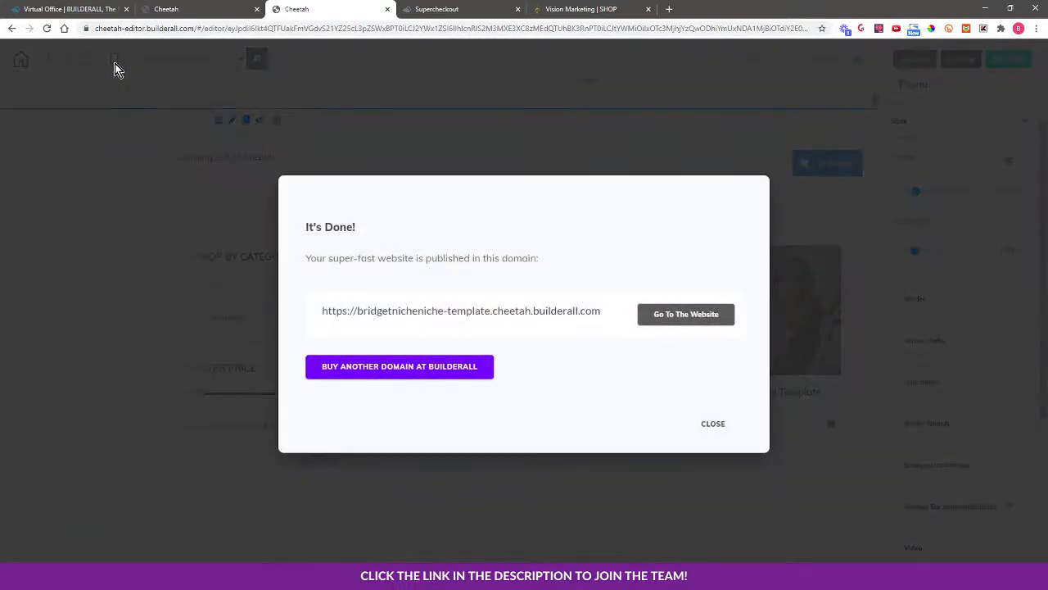
# Close the It's Done confirmation and switch the editor to the mobile layout
pyautogui.click(712, 425)
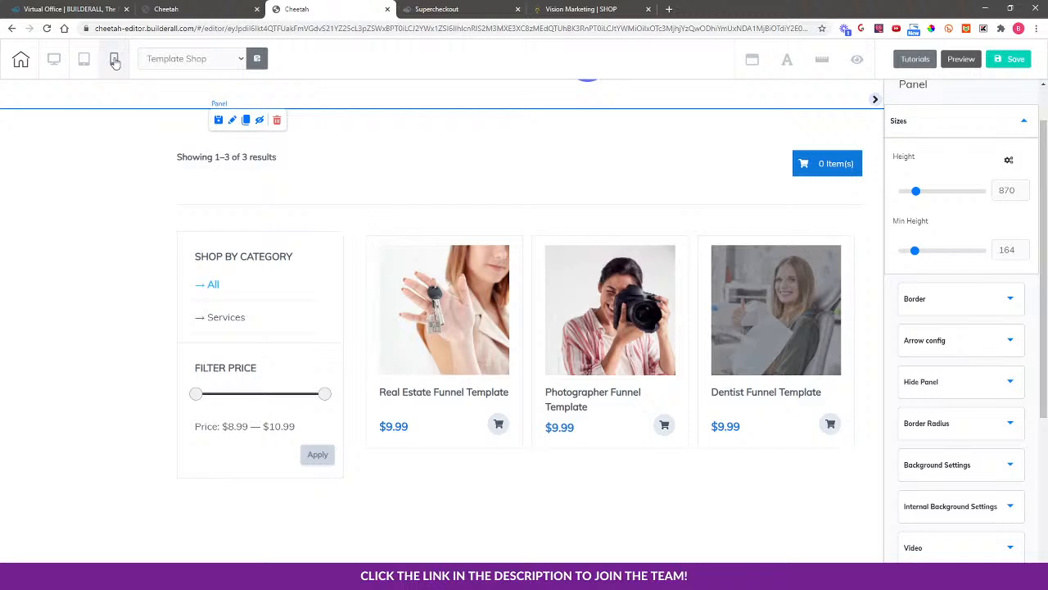
pyautogui.click(114, 60)
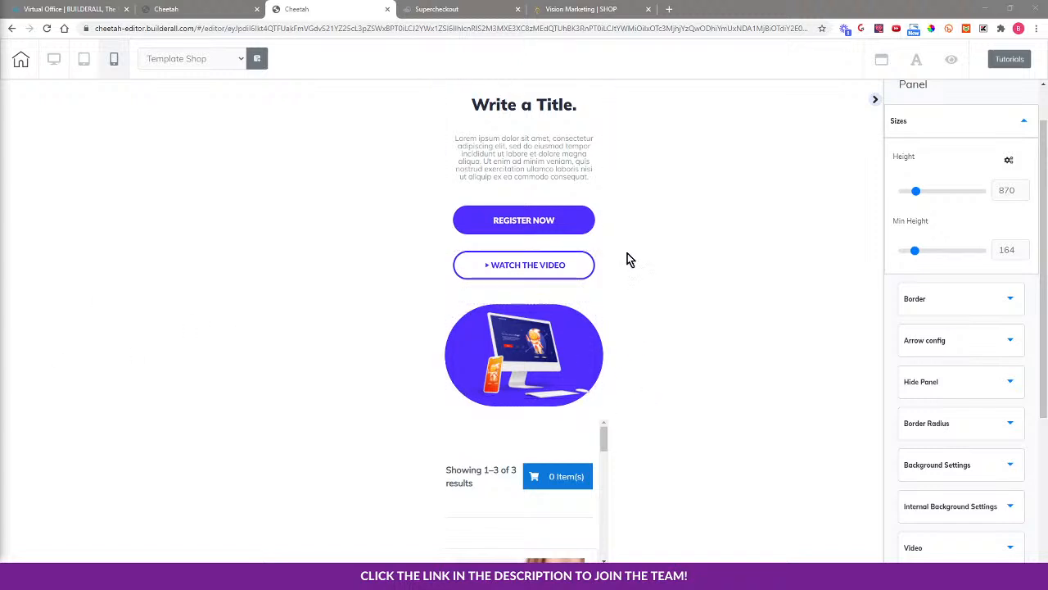
# Move the hero's laptop-and-phone illustration box above the 'Write a Title.' heading on mobile
pyautogui.click(535, 371)
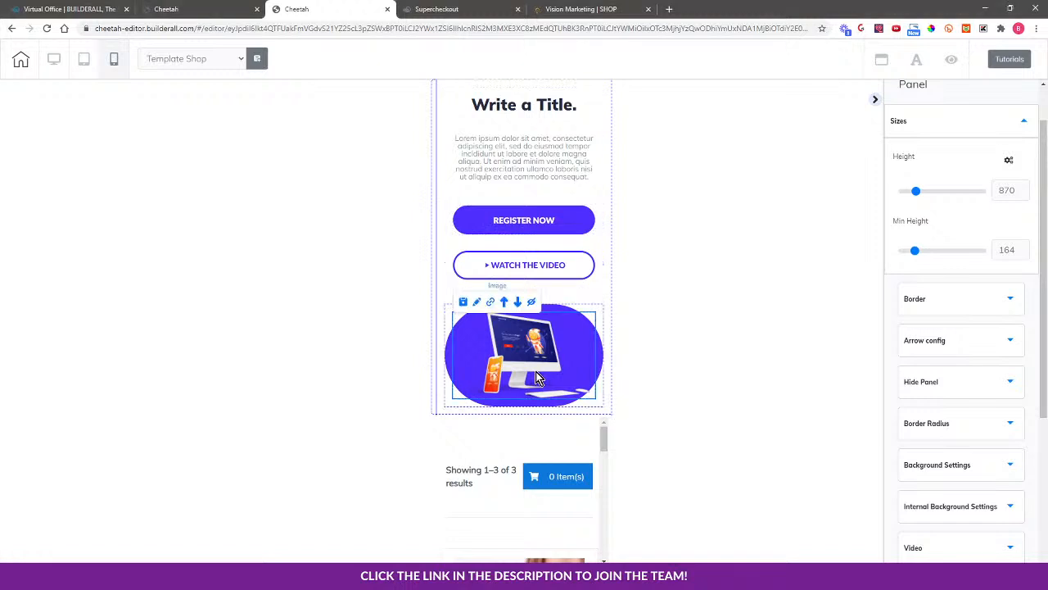
pyautogui.click(444, 305)
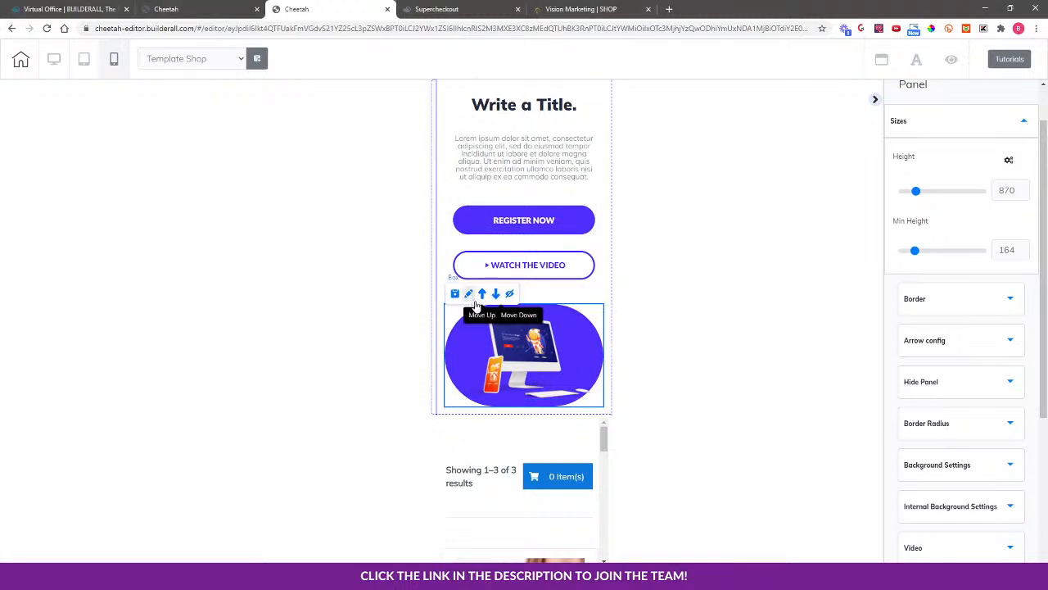
pyautogui.click(483, 296)
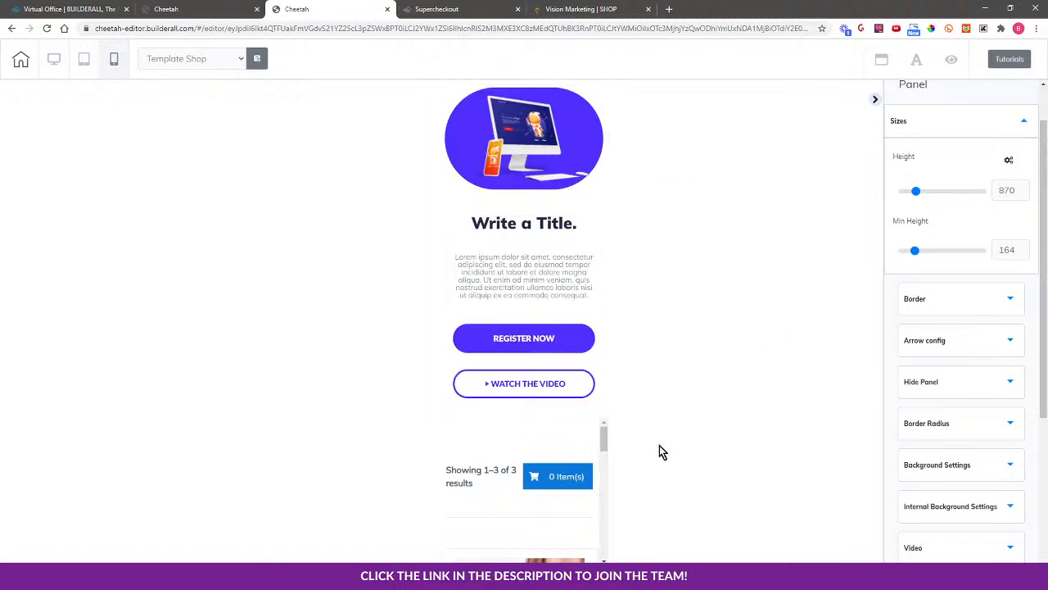
pyautogui.click(474, 439)
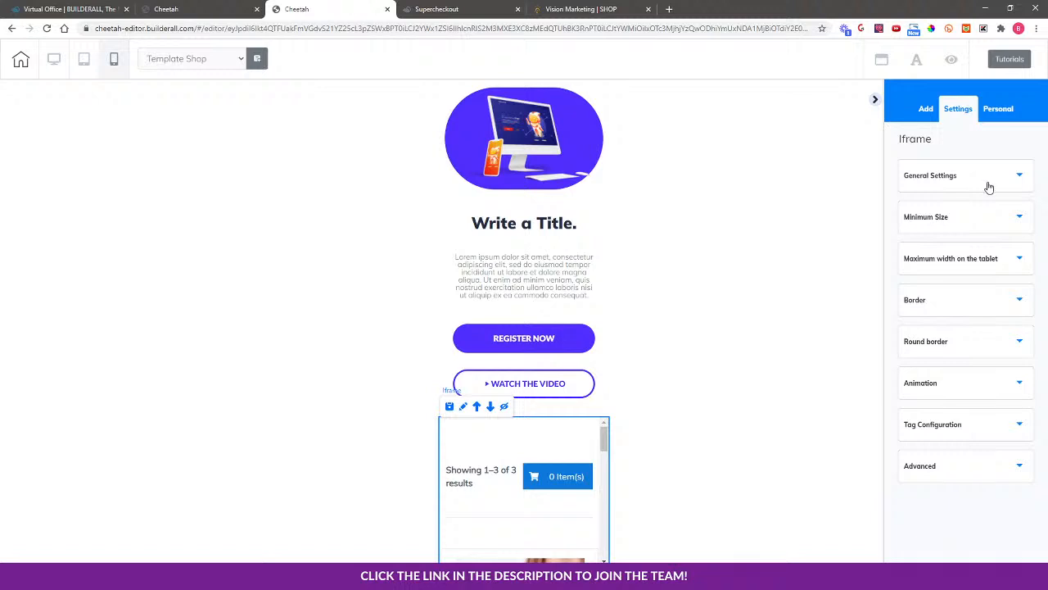
# Set the shop iframe's Left + Right lateral spacing to 0 in its Advanced settings
pyautogui.click(977, 479)
pyautogui.scroll(-3, 1007, 410)
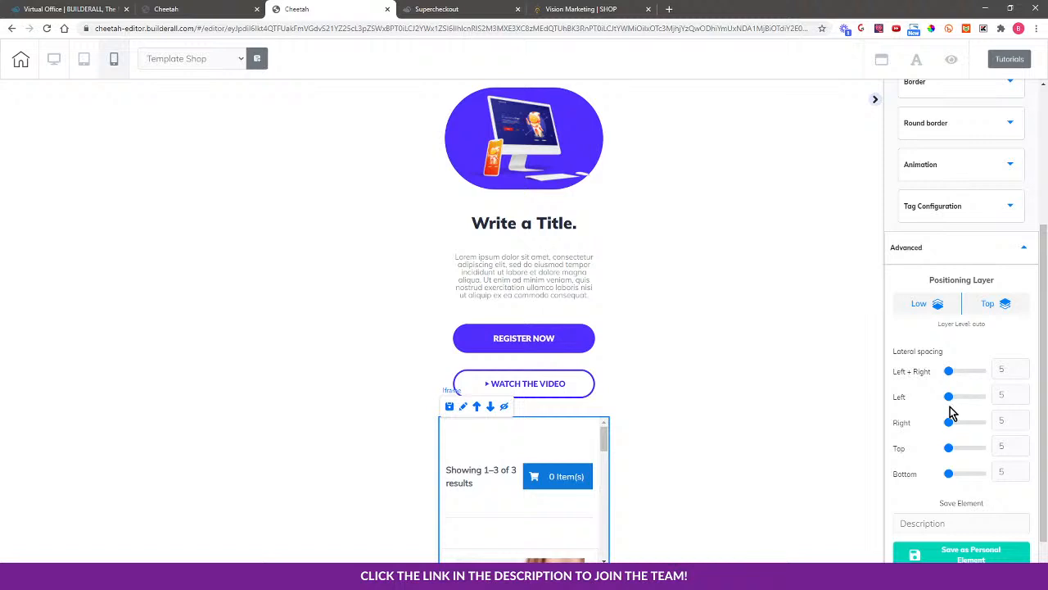
pyautogui.scroll(3, 962, 339)
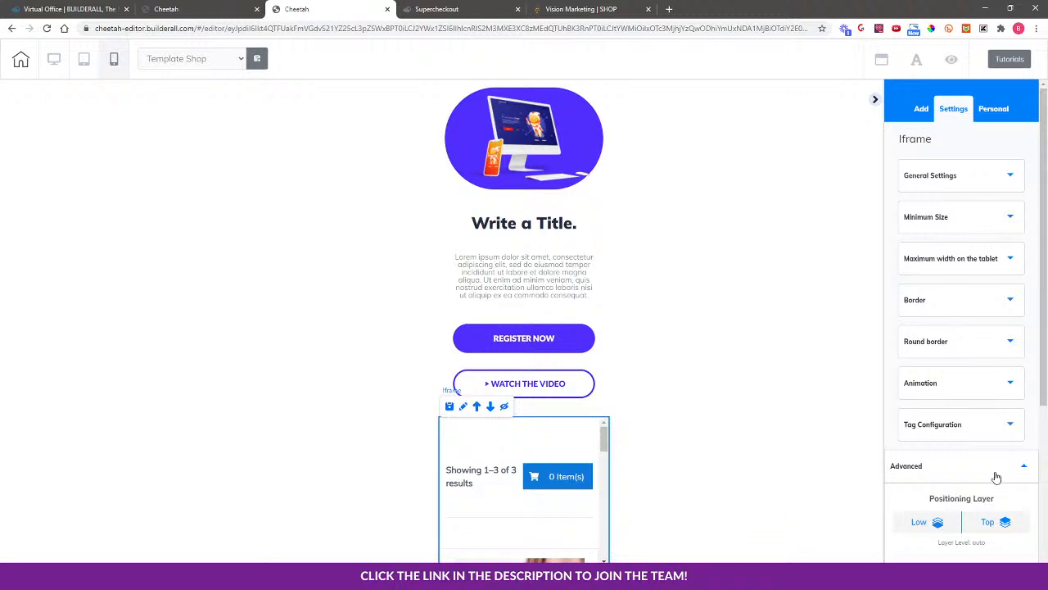
pyautogui.scroll(-3, 991, 442)
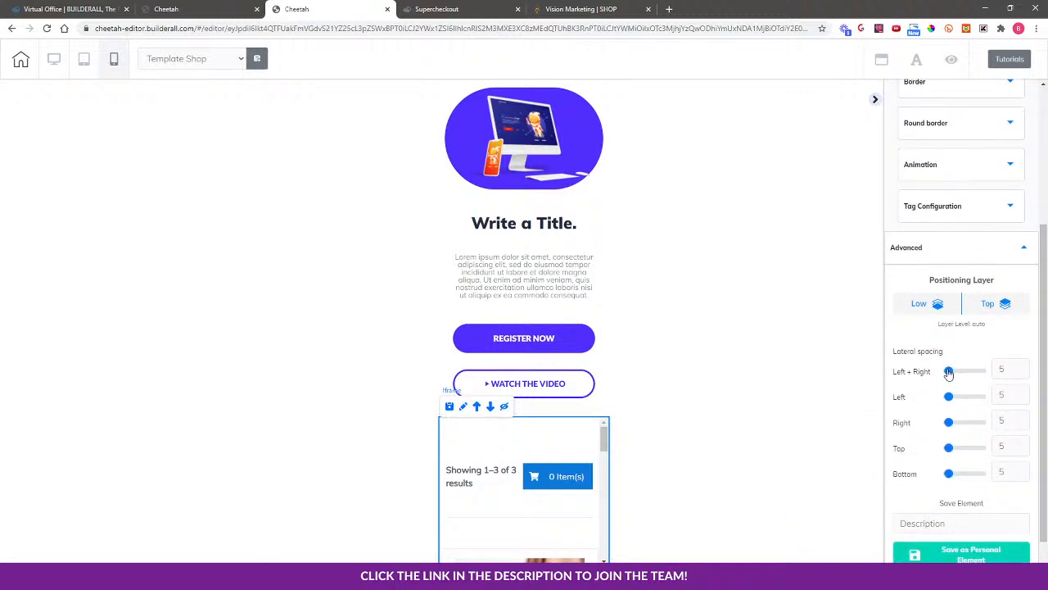
pyautogui.moveTo(949, 372); pyautogui.dragTo(934, 375)
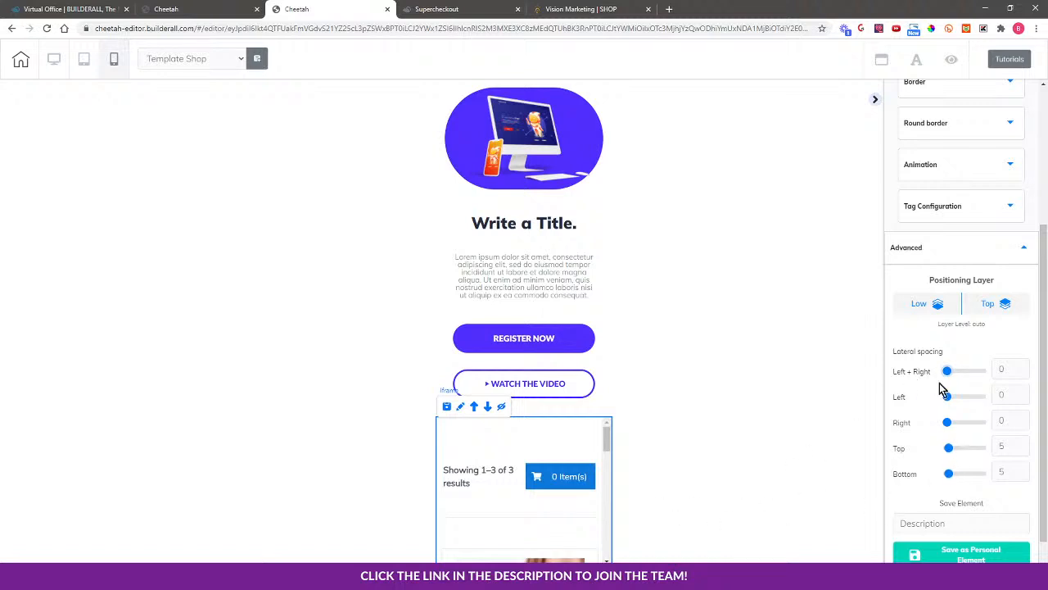
# Reselect the shop iframe and review its general and minimum size settings (minimum height 875)
pyautogui.click(432, 428)
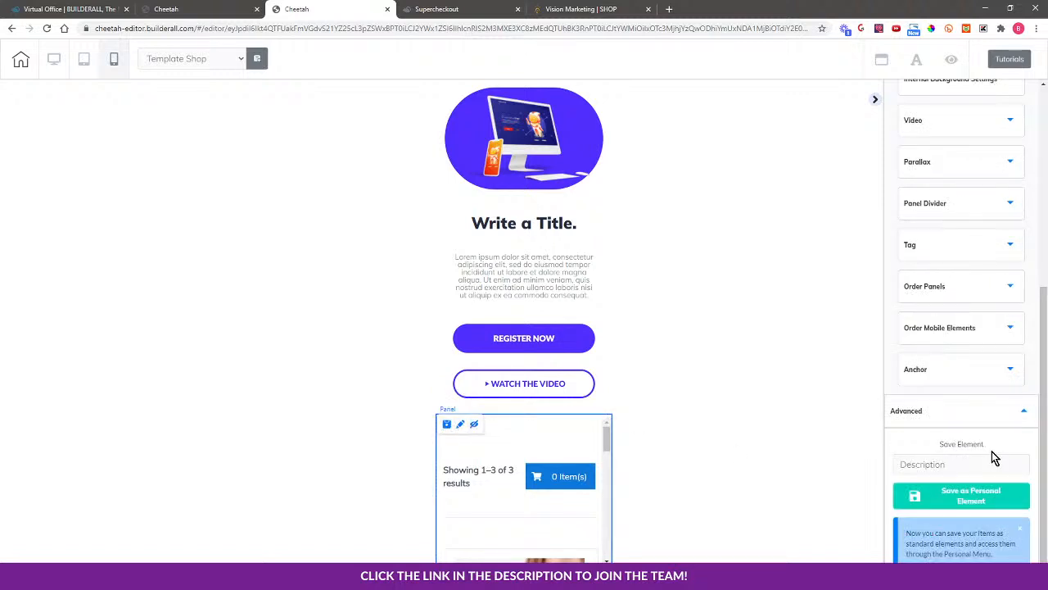
pyautogui.scroll(5, 961, 232)
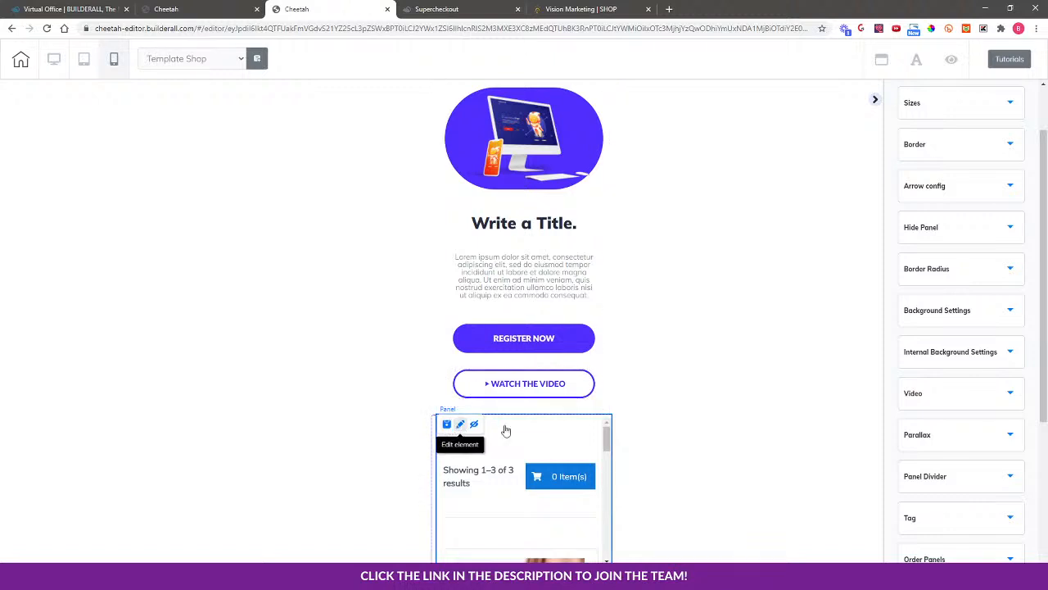
pyautogui.scroll(-4, 983, 459)
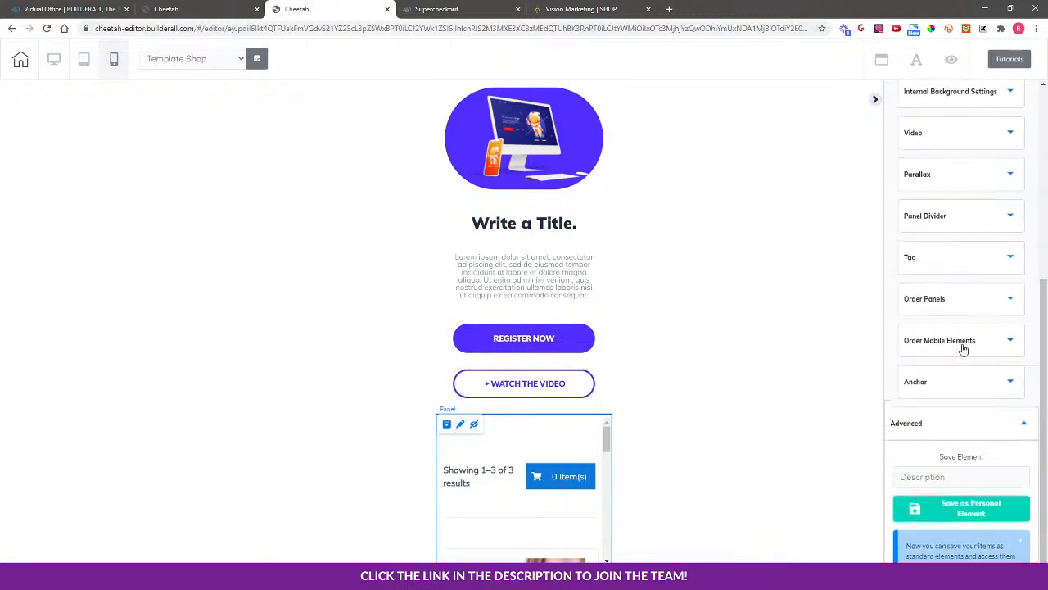
pyautogui.scroll(2, 941, 330)
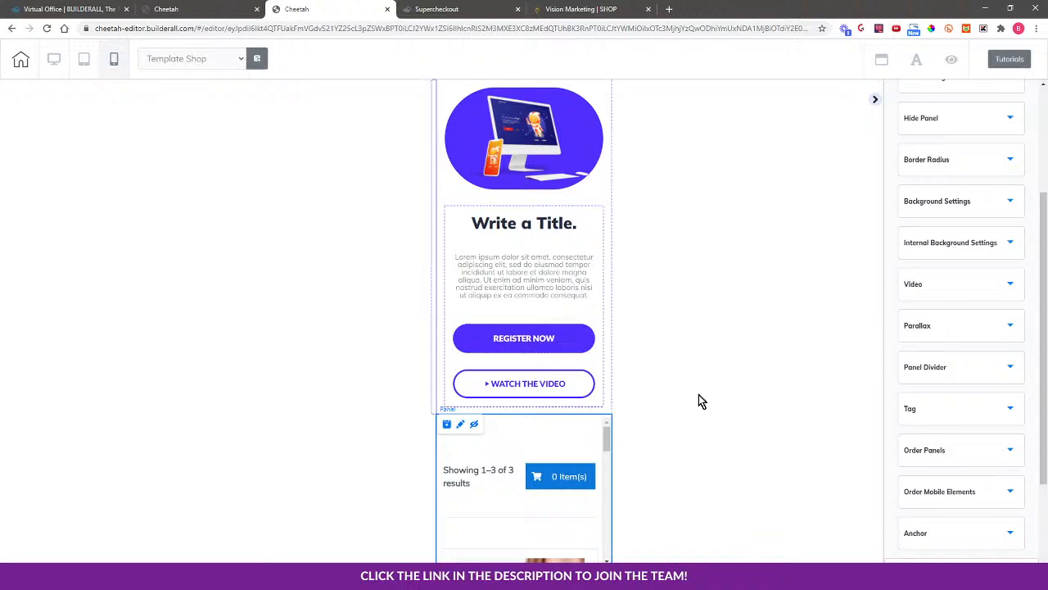
pyautogui.scroll(2, 1020, 307)
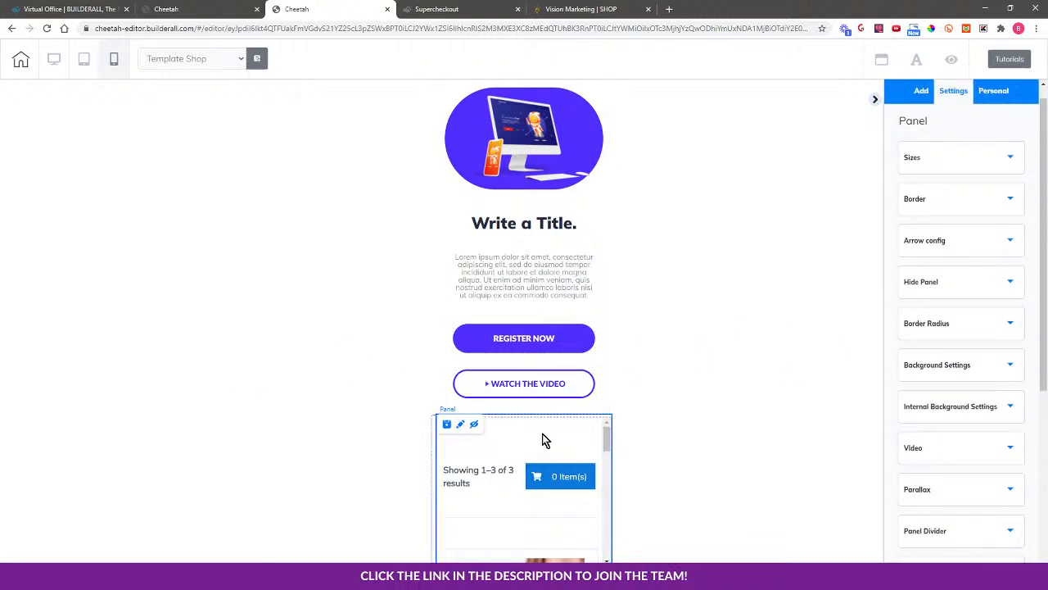
pyautogui.click(461, 437)
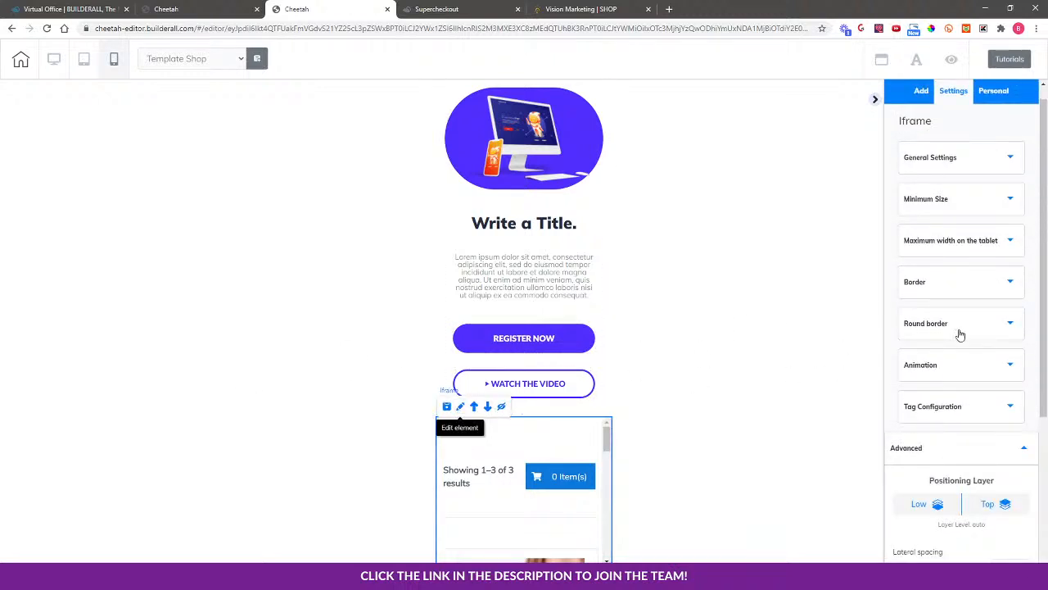
pyautogui.scroll(-3, 990, 455)
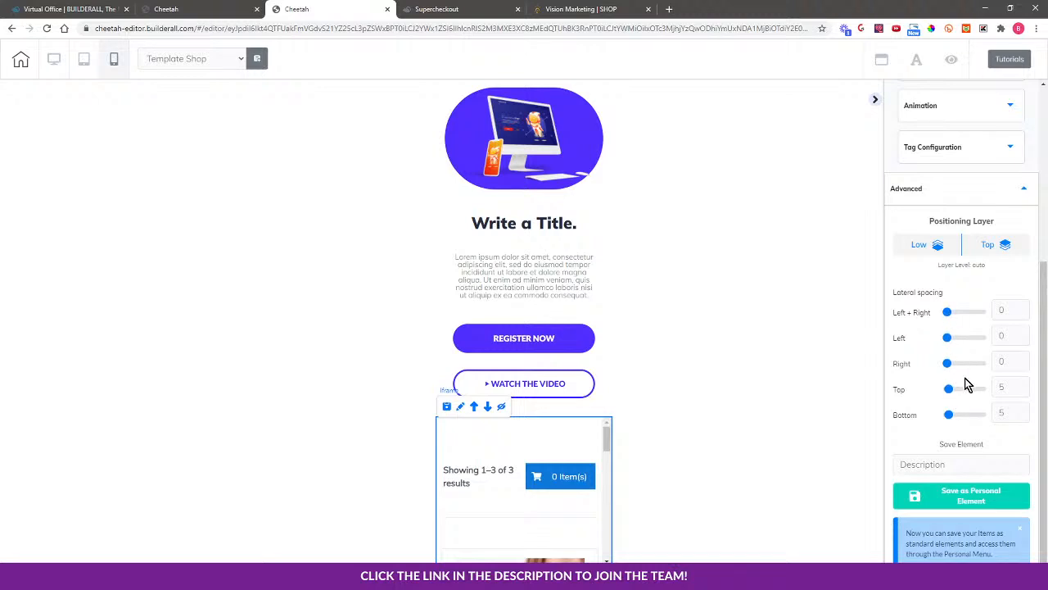
pyautogui.scroll(5, 958, 361)
pyautogui.click(918, 176)
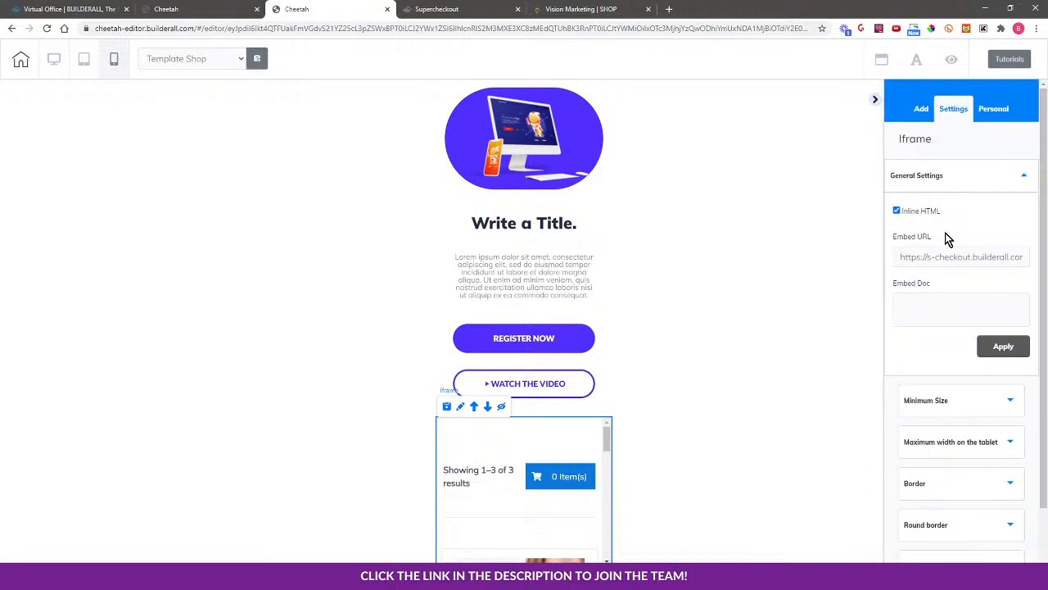
pyautogui.click(942, 409)
# Drag to raise the shop iframe's minimum height in the mobile layout
pyautogui.moveTo(909, 280); pyautogui.dragTo(917, 273)
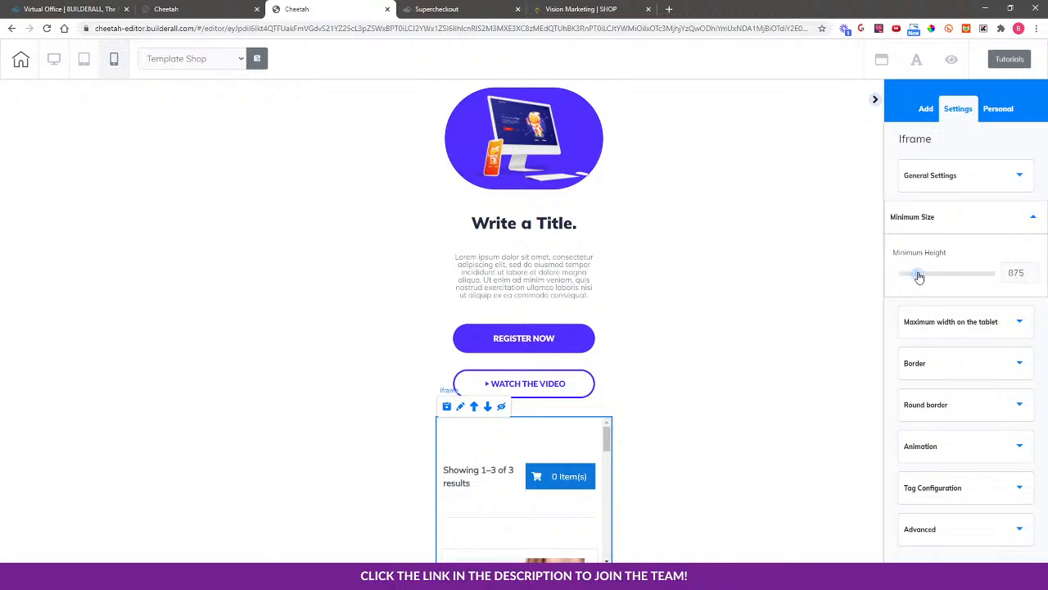
pyautogui.scroll(-4, 632, 449)
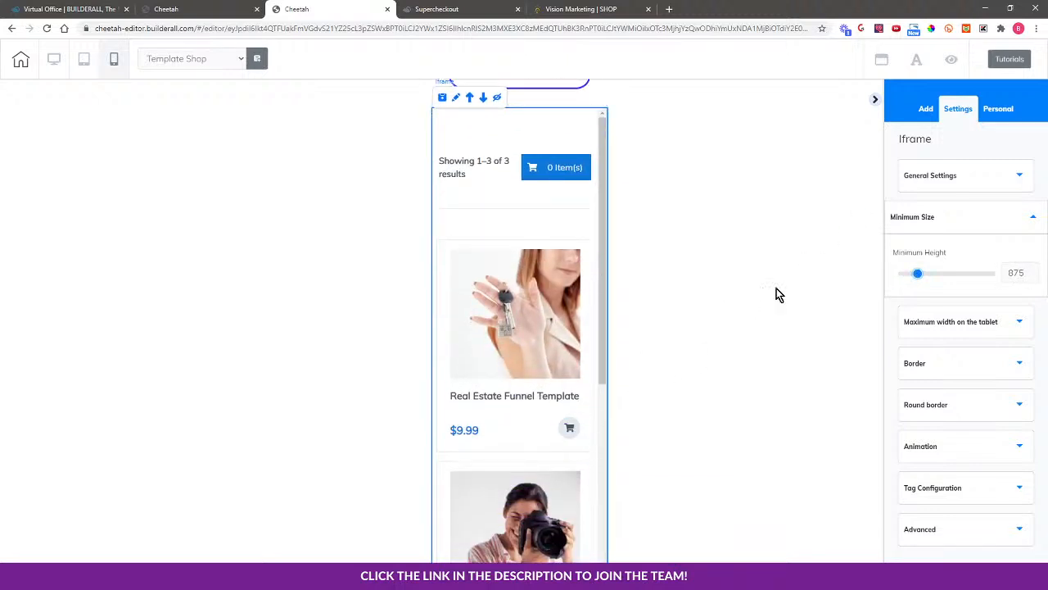
pyautogui.moveTo(917, 274); pyautogui.dragTo(934, 277)
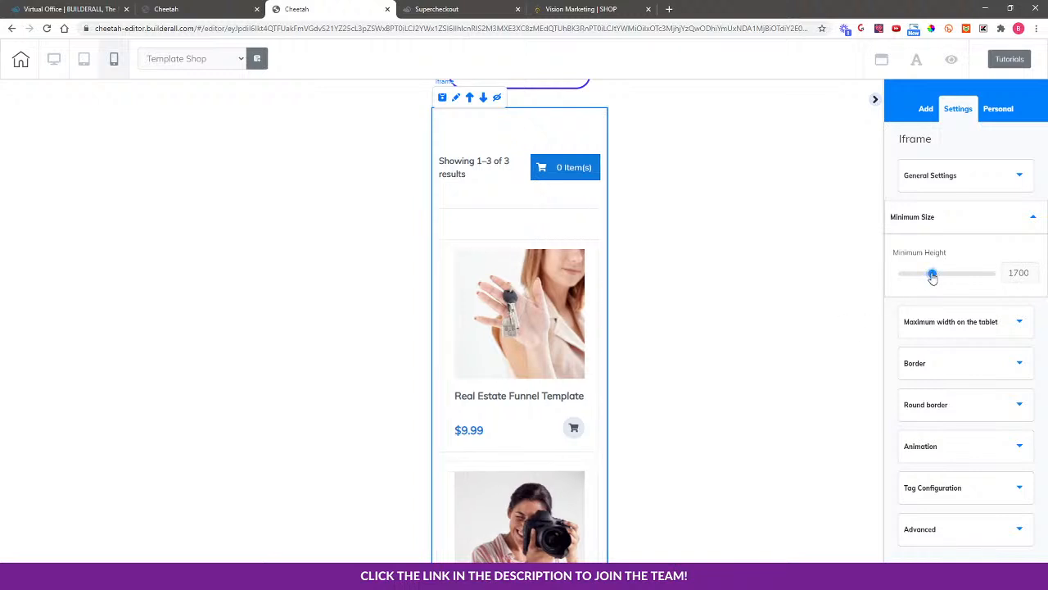
pyautogui.scroll(-5, 641, 394)
pyautogui.scroll(-1, 641, 395)
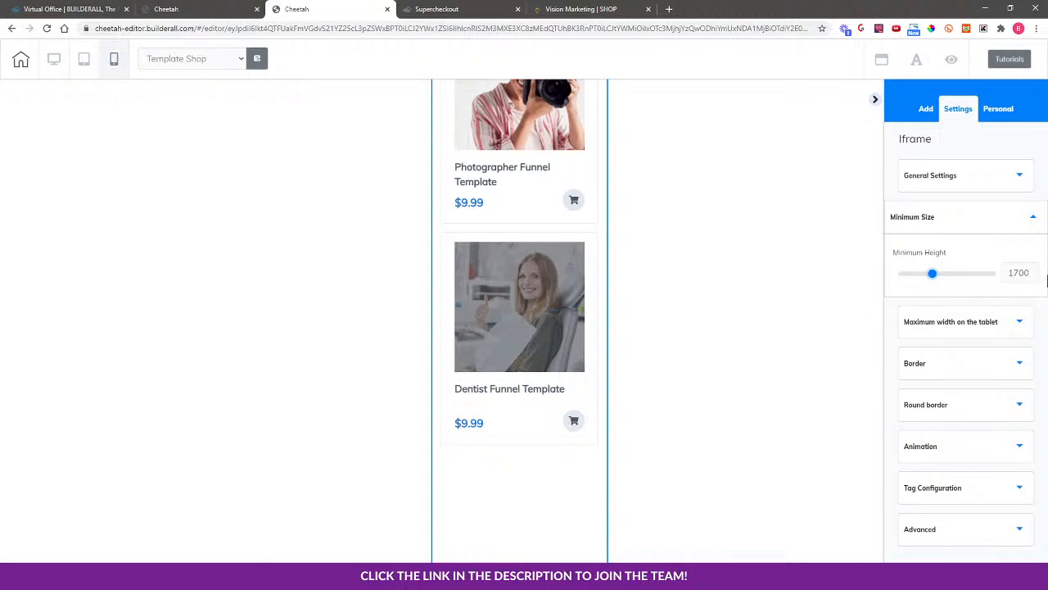
# Step the iframe's Minimum Height down with the spin arrow until it reads 1519
pyautogui.click(1033, 277)
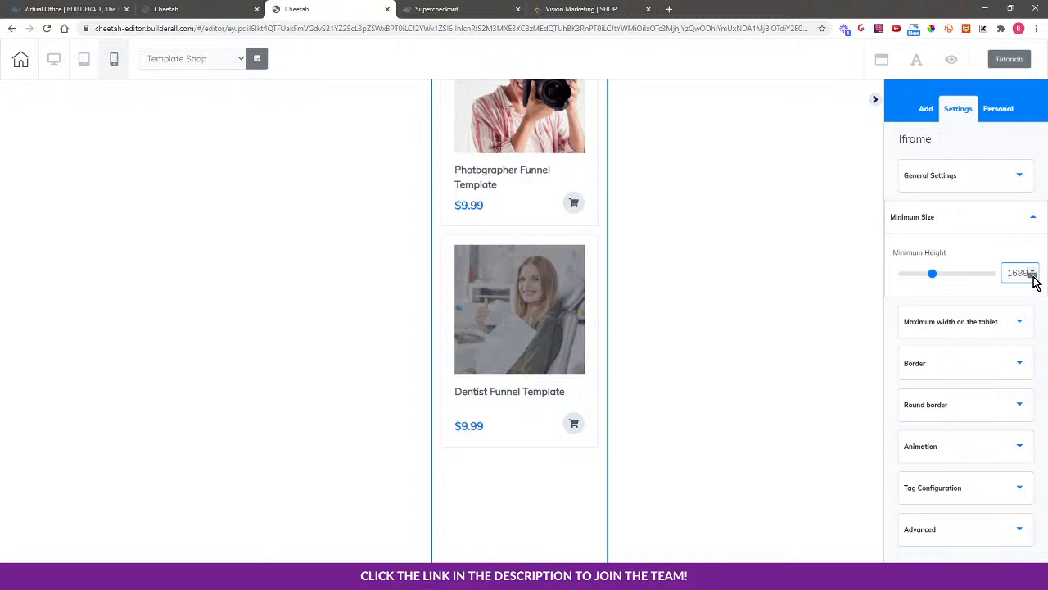
pyautogui.click(1033, 276)
pyautogui.click(1033, 275)
pyautogui.click(1033, 276)
pyautogui.click(1034, 274)
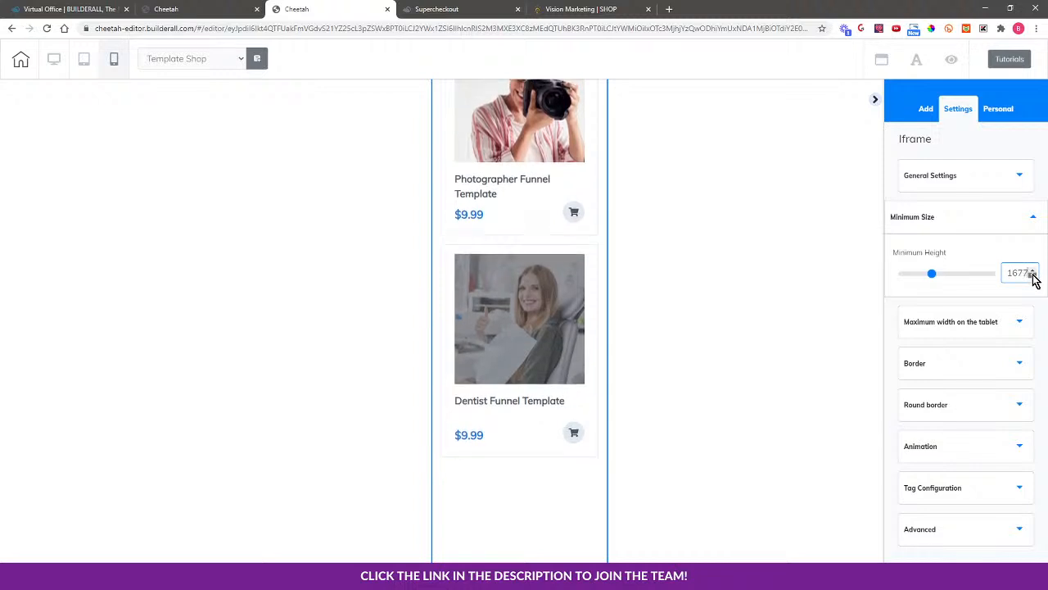
pyautogui.click(1034, 275)
pyautogui.click(1033, 275)
pyautogui.click(1033, 275)
pyautogui.click(1033, 275)
pyautogui.click(1034, 275)
pyautogui.click(1033, 276)
pyautogui.click(1033, 276)
pyautogui.click(1034, 275)
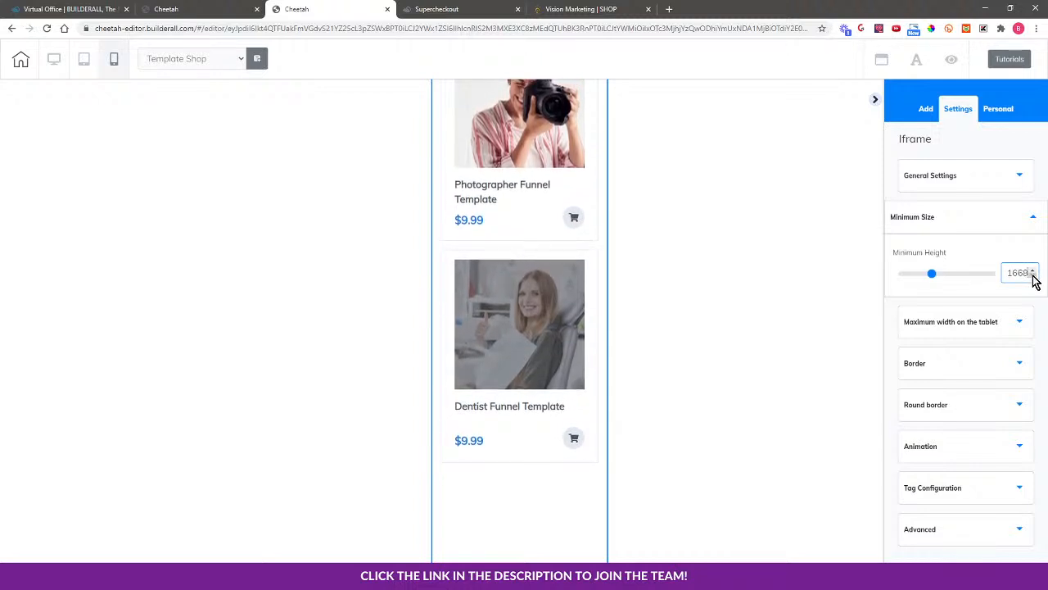
pyautogui.click(1033, 276)
pyautogui.click(1034, 275)
pyautogui.click(1033, 275)
pyautogui.click(1033, 275)
pyautogui.click(1033, 275)
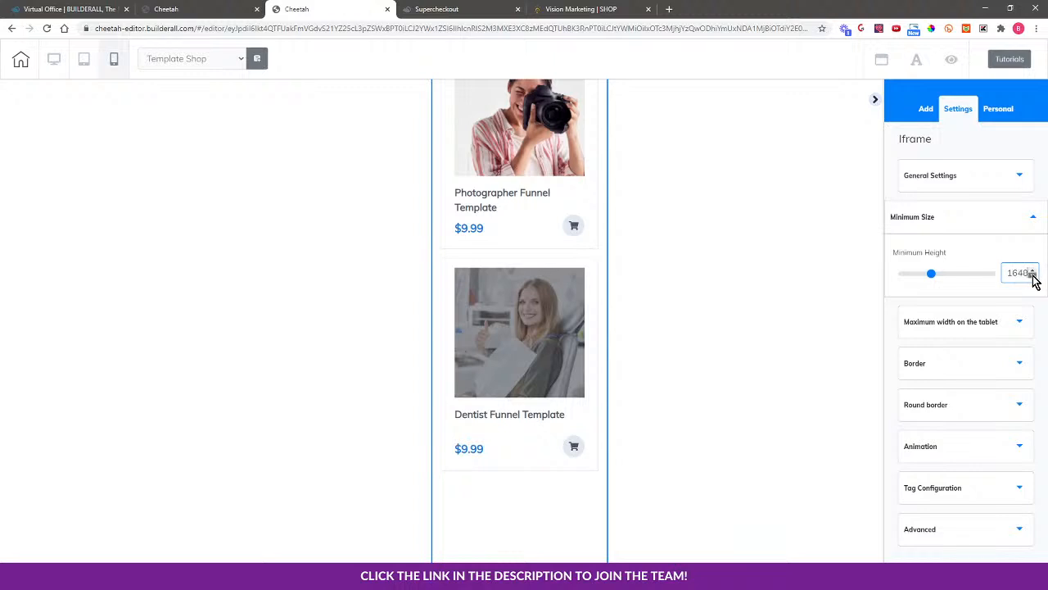
pyautogui.click(1033, 275)
pyautogui.click(1034, 275)
pyautogui.click(1034, 275)
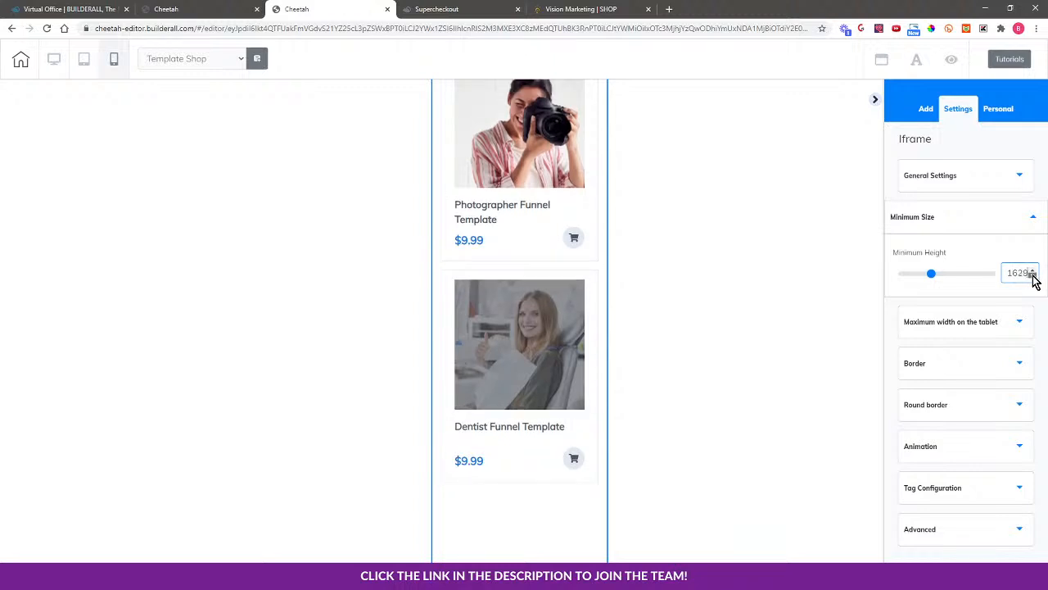
pyautogui.click(1033, 275)
pyautogui.click(1034, 275)
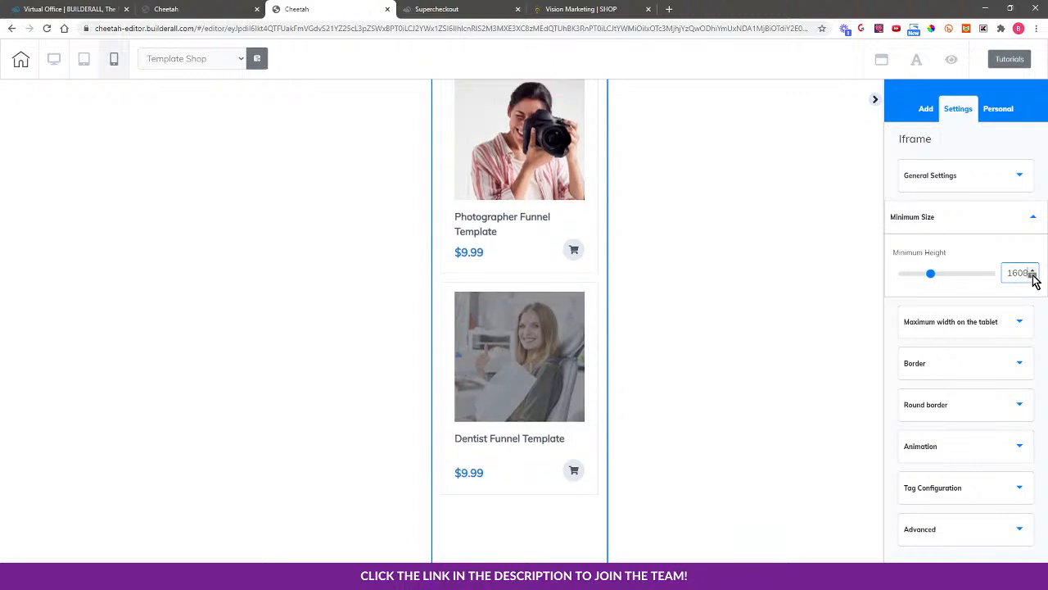
pyautogui.click(1033, 275)
pyautogui.click(1034, 275)
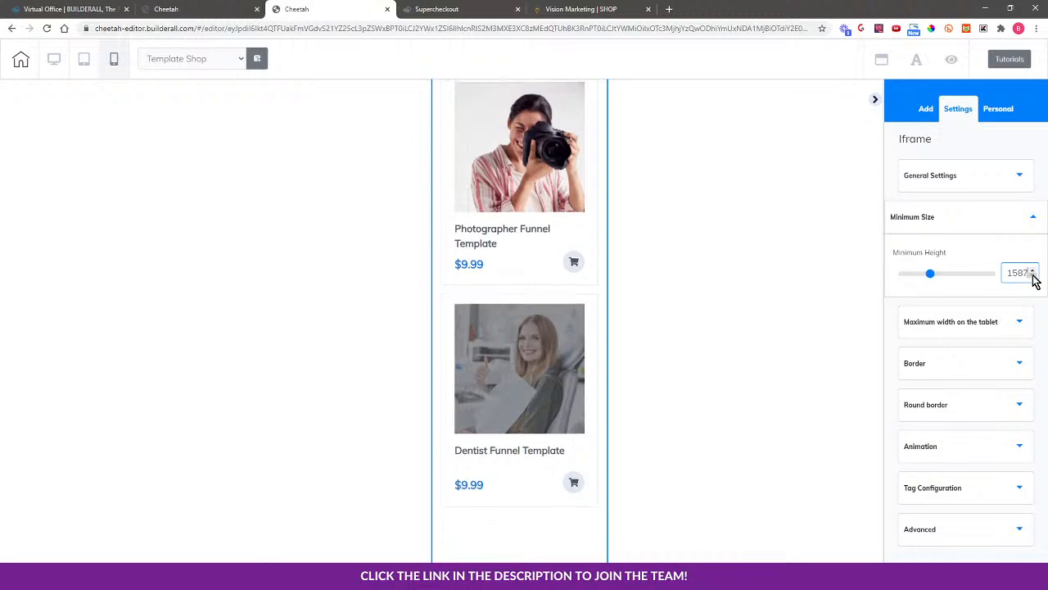
pyautogui.click(1033, 275)
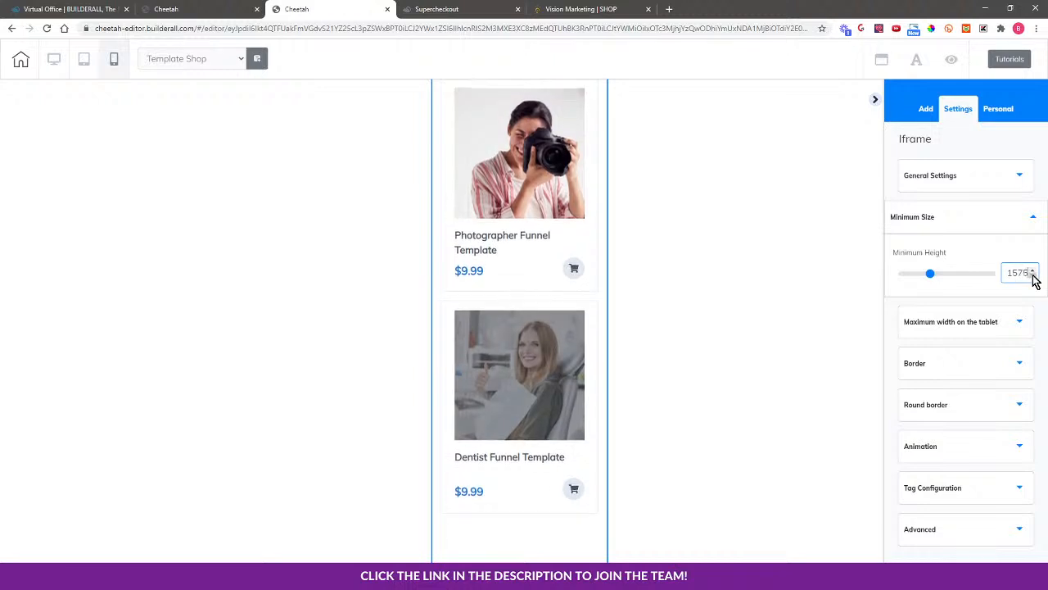
pyautogui.click(1034, 275)
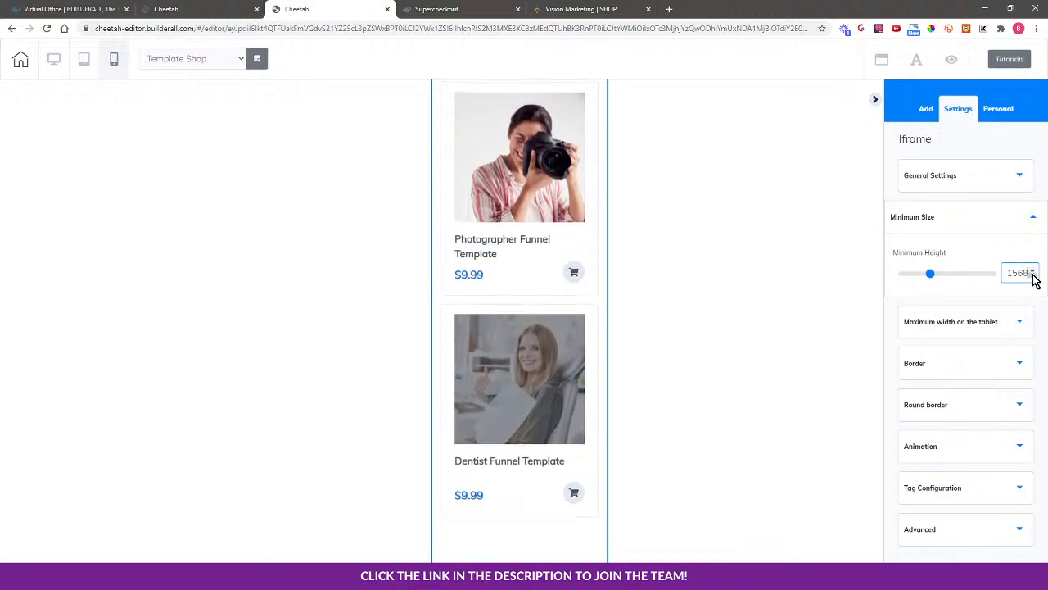
pyautogui.click(1033, 275)
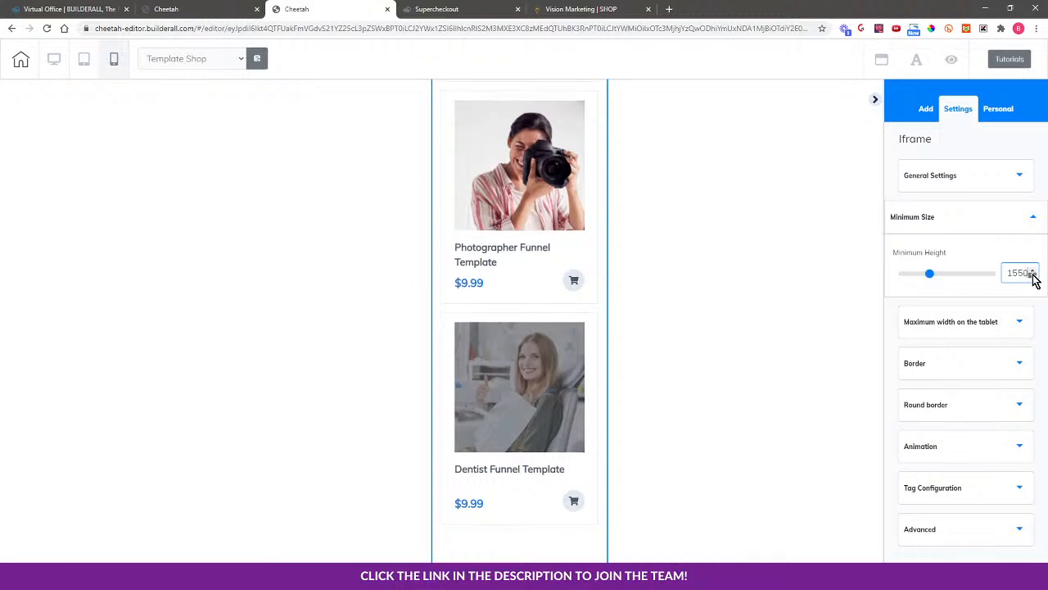
pyautogui.click(1034, 275)
pyautogui.click(1033, 276)
pyautogui.click(1033, 276)
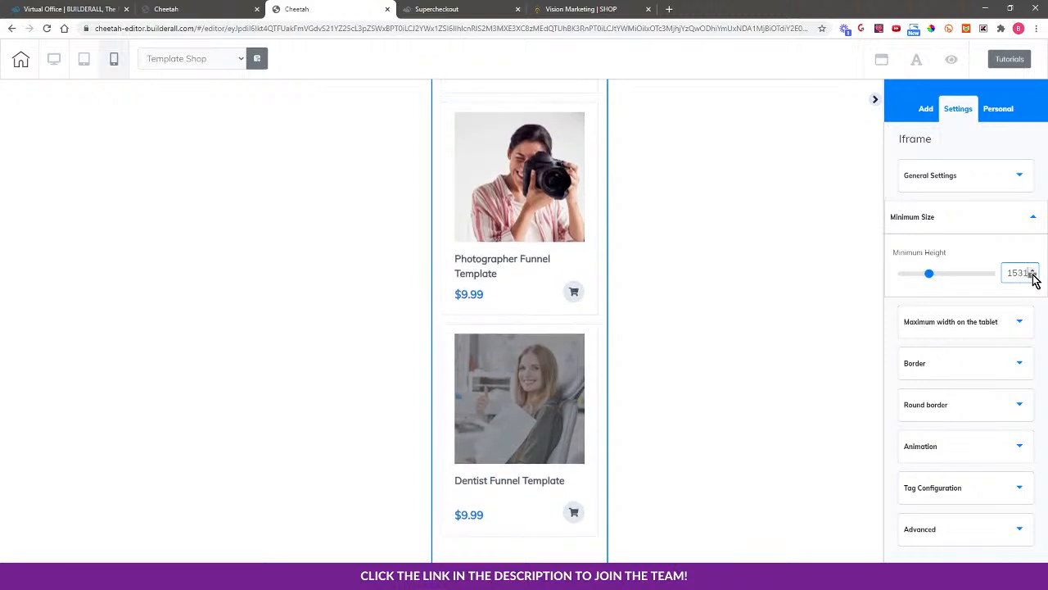
pyautogui.click(1034, 276)
pyautogui.click(1033, 276)
pyautogui.click(1033, 276)
pyautogui.click(1034, 276)
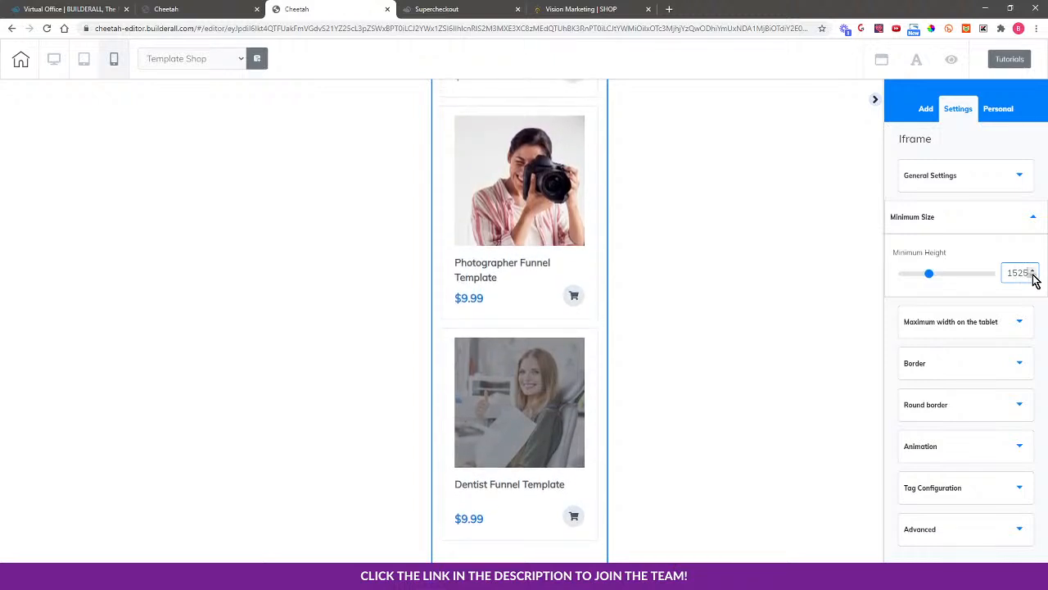
pyautogui.click(1033, 276)
pyautogui.scroll(5, 547, 381)
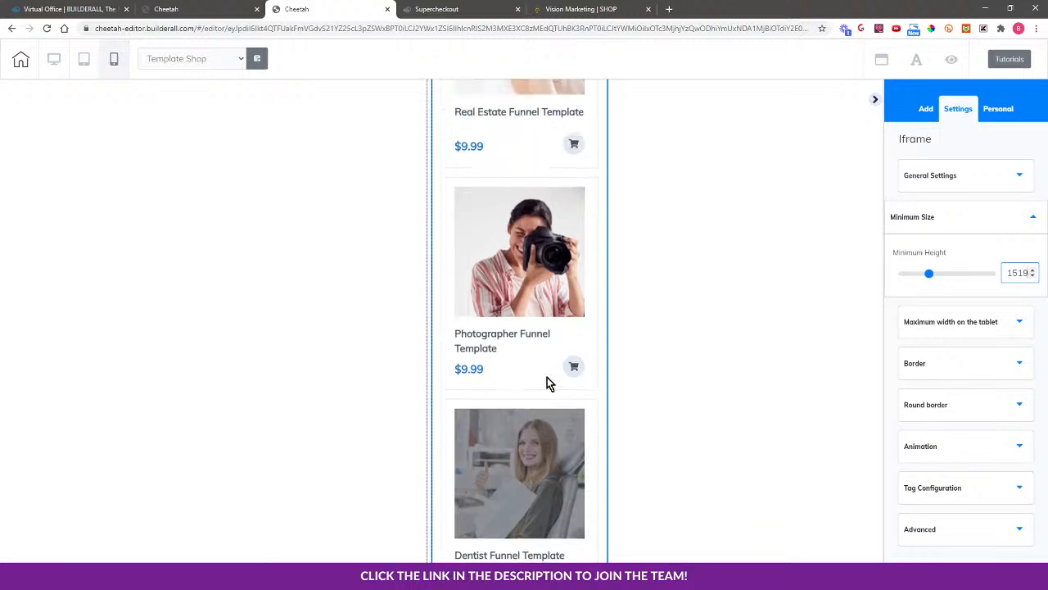
pyautogui.scroll(1, 547, 377)
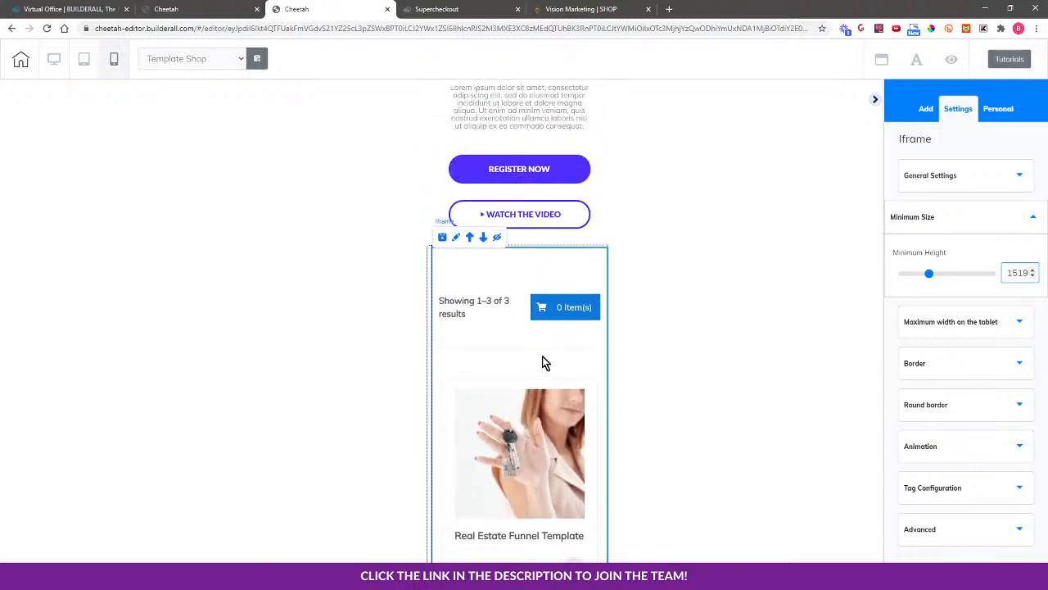
pyautogui.scroll(-6, 619, 473)
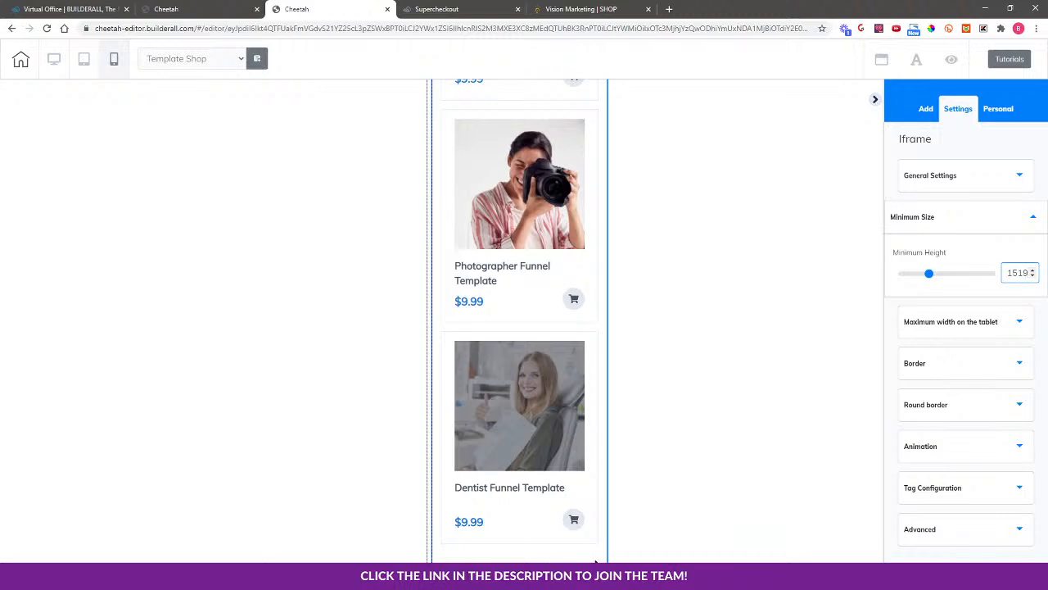
pyautogui.scroll(5, 585, 435)
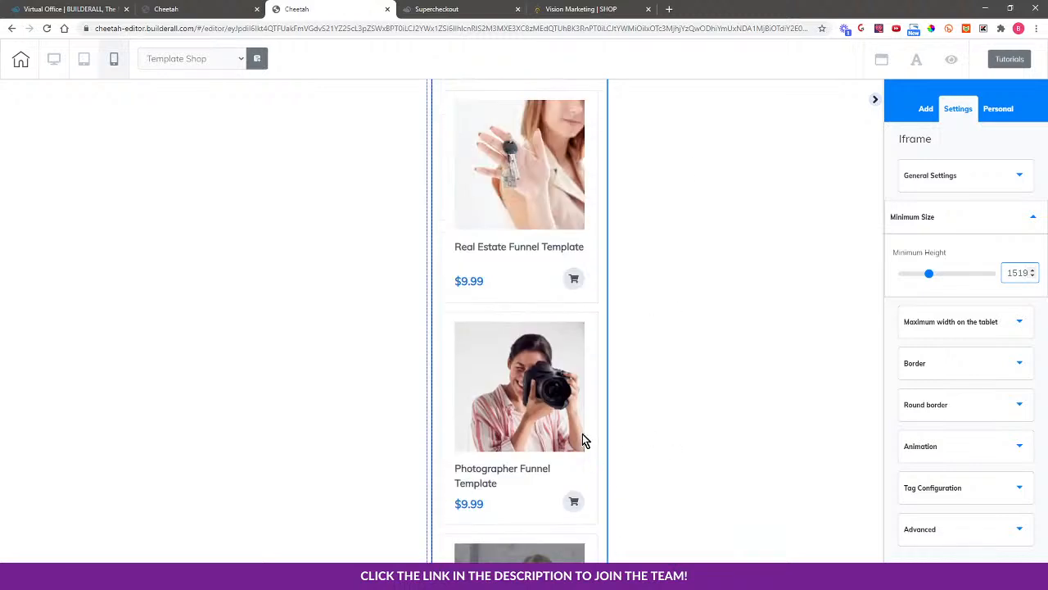
pyautogui.scroll(2, 582, 432)
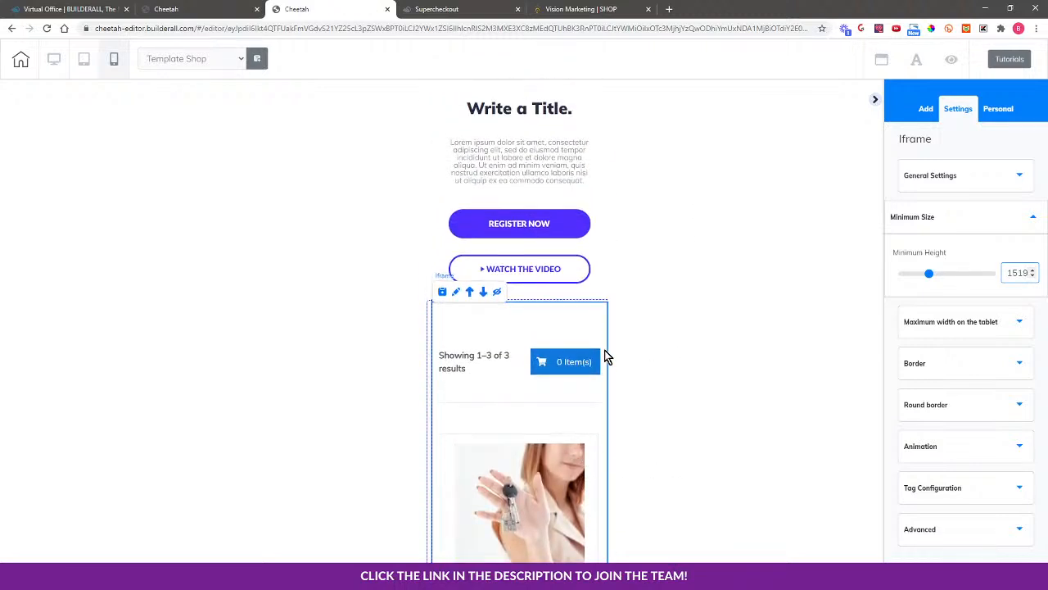
# Switch to the desktop layout, then save and publish the Template Shop page
pyautogui.click(53, 59)
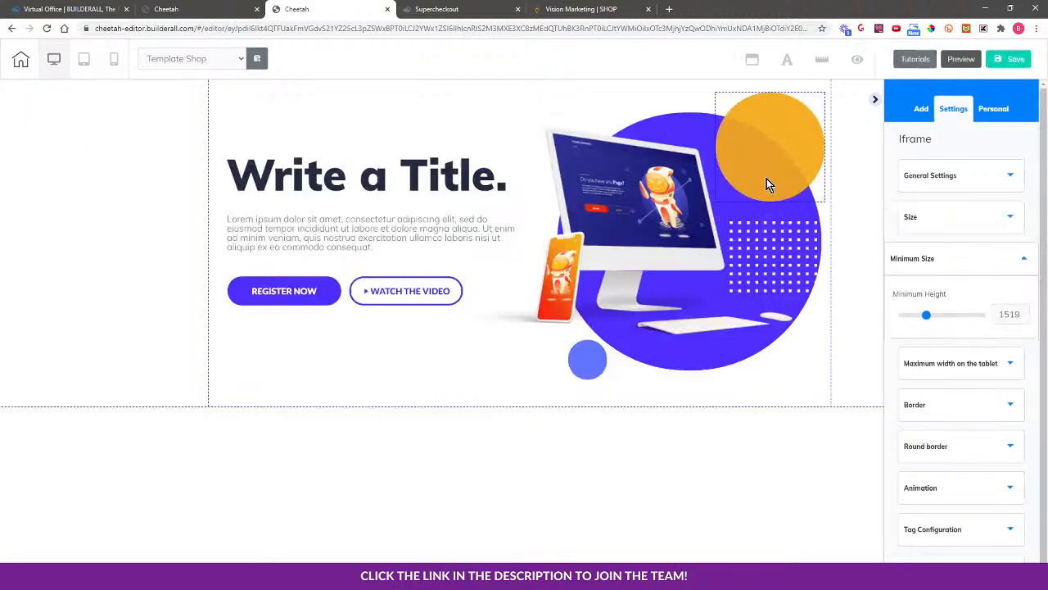
pyautogui.click(1011, 60)
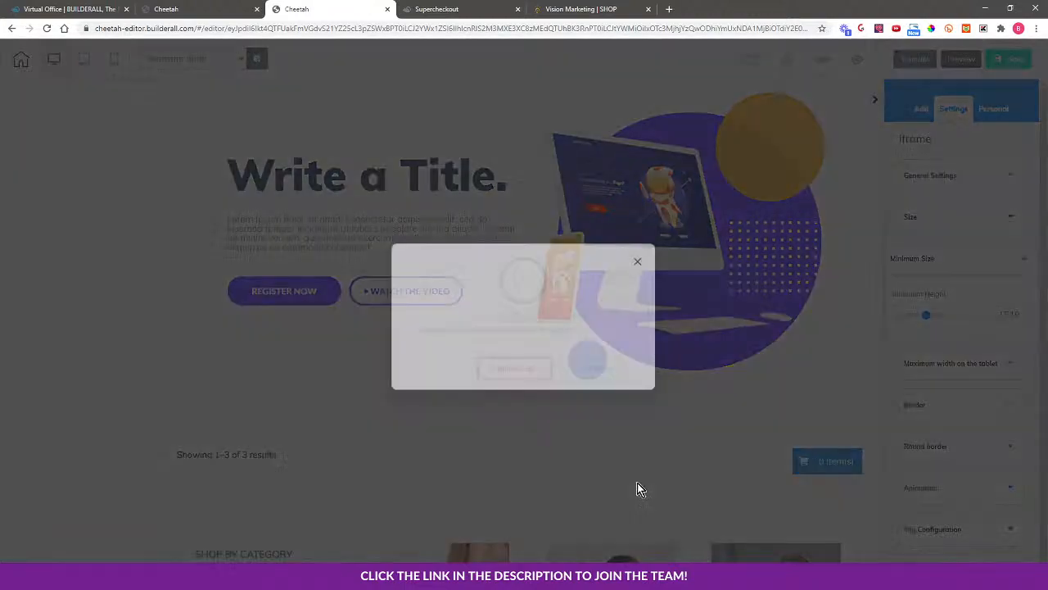
pyautogui.click(602, 361)
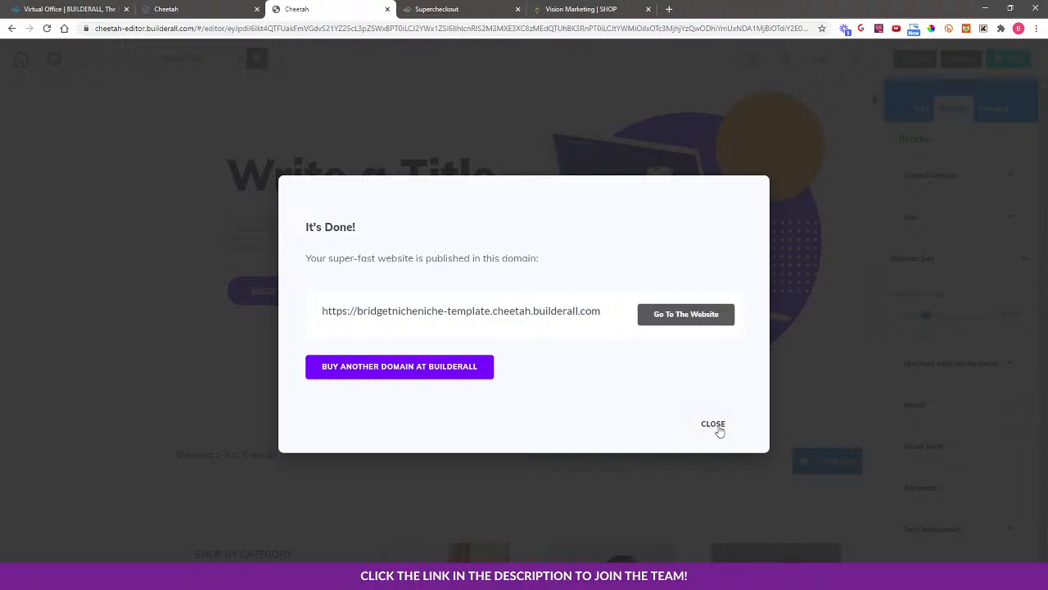
pyautogui.click(713, 423)
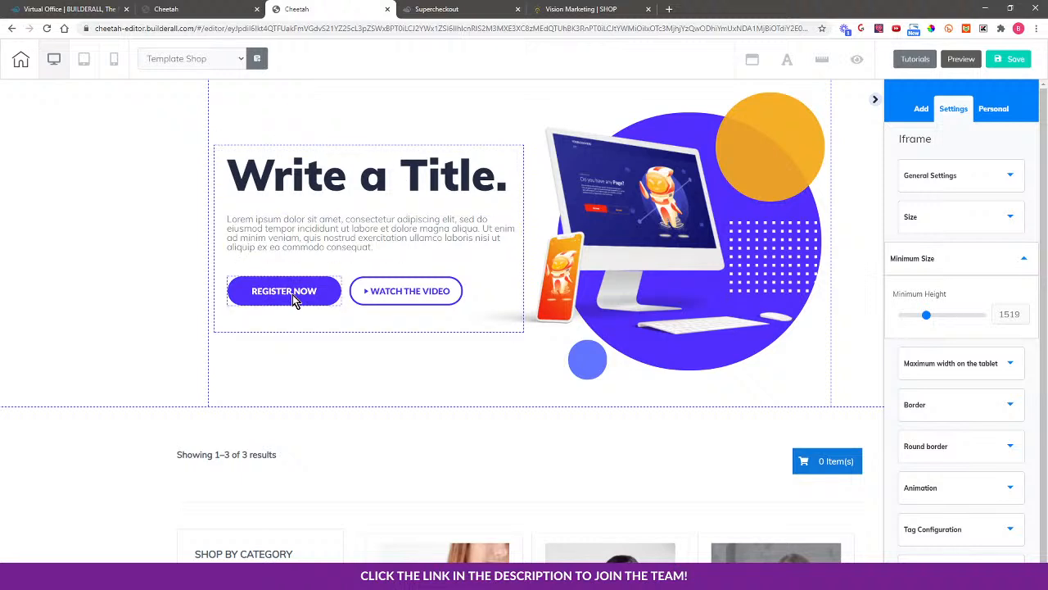
# Select the hero's REGISTER NOW and WATCH THE VIDEO buttons
pyautogui.click(292, 294)
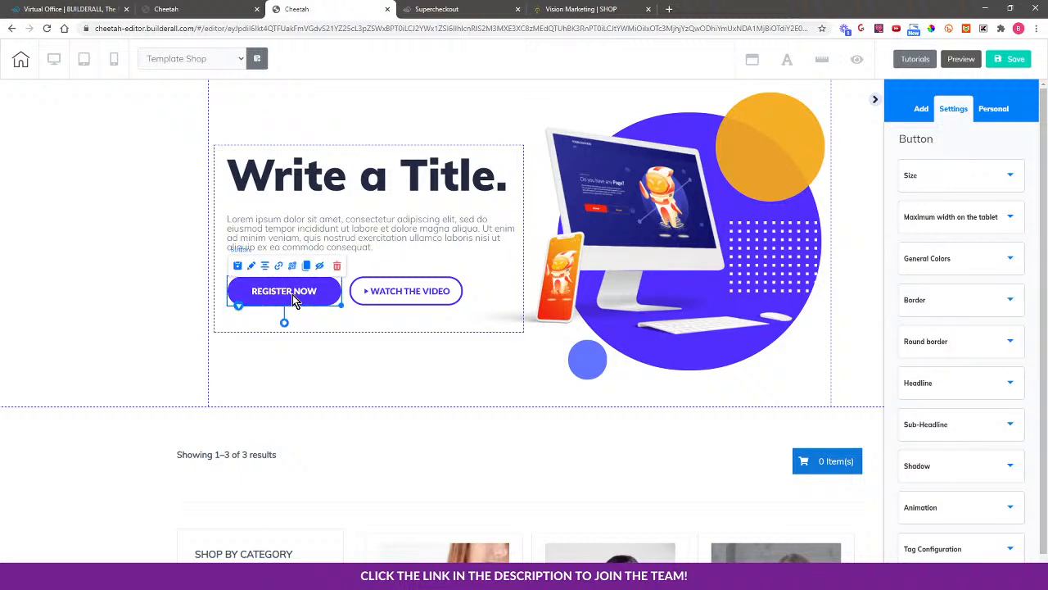
pyautogui.click(429, 292)
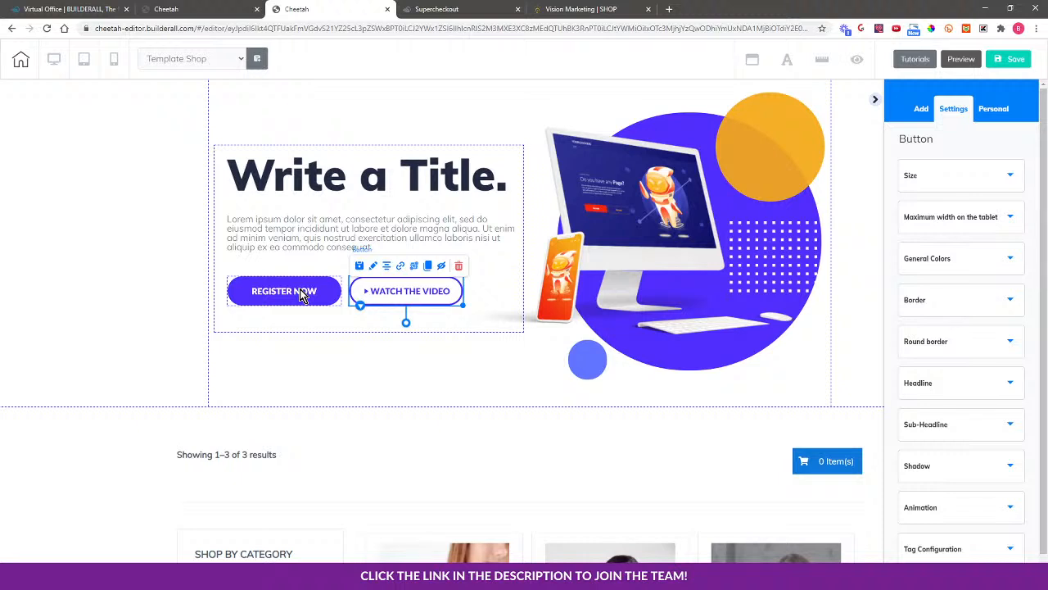
pyautogui.click(303, 296)
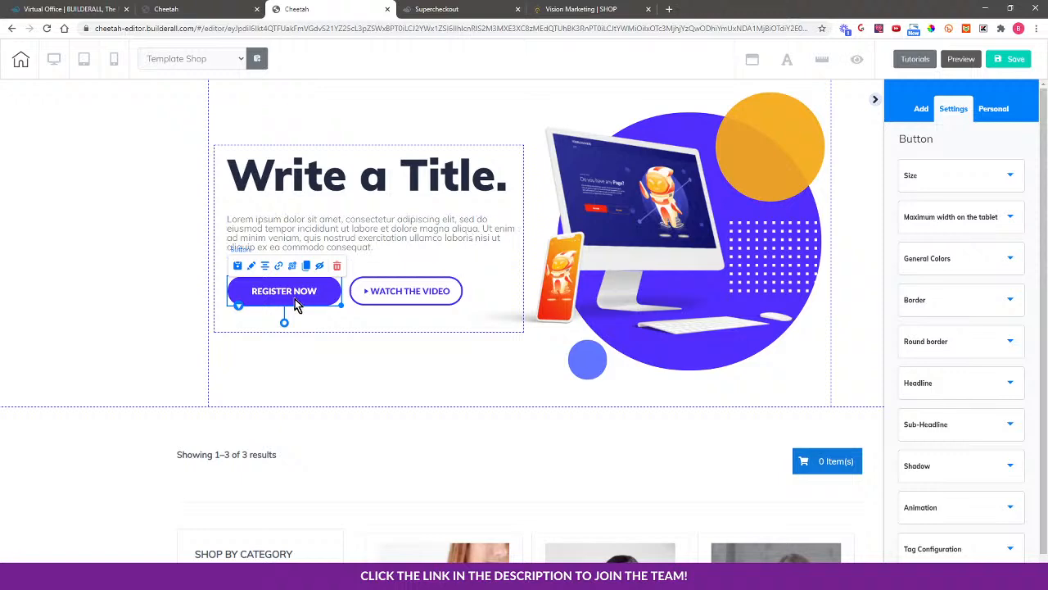
# Save and exit the editor, then republish the Template site from My pages
pyautogui.click(21, 61)
pyautogui.click(575, 332)
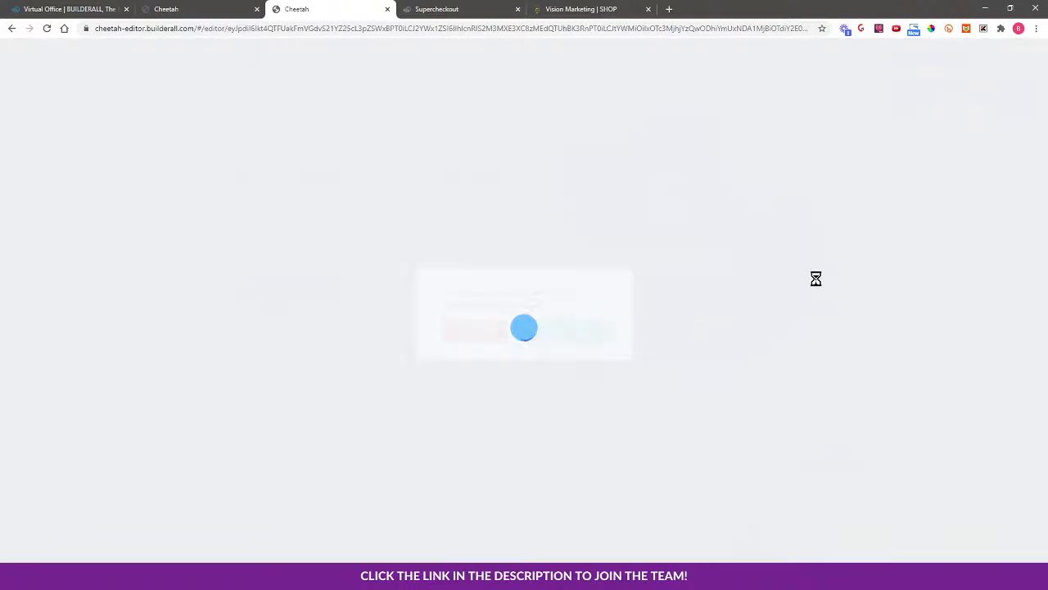
pyautogui.click(597, 330)
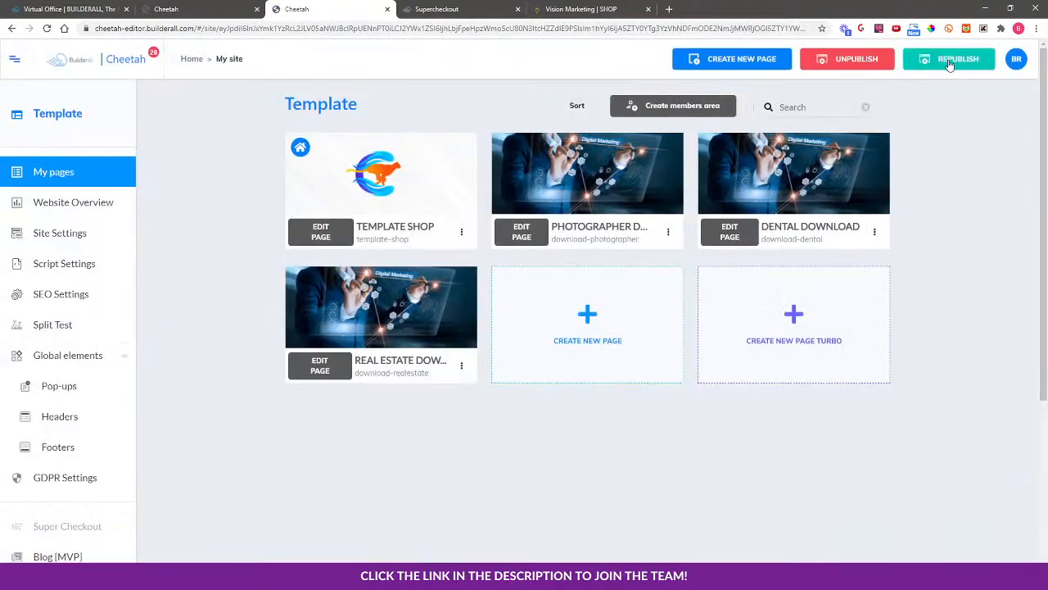
pyautogui.click(948, 63)
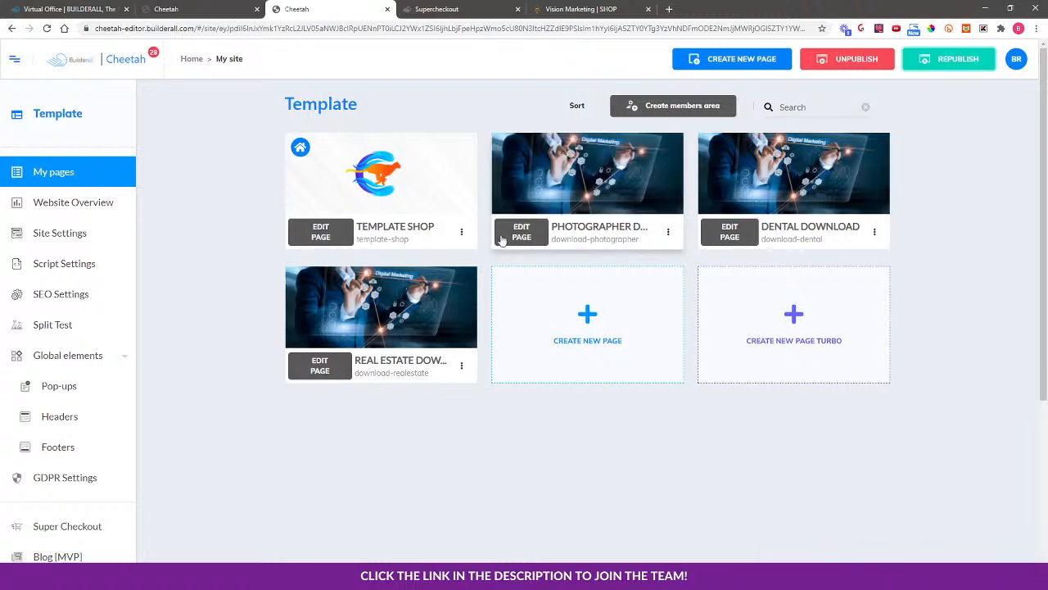
pyautogui.click(461, 232)
# Open the live Template Shop page and scroll to its three products
pyautogui.click(438, 283)
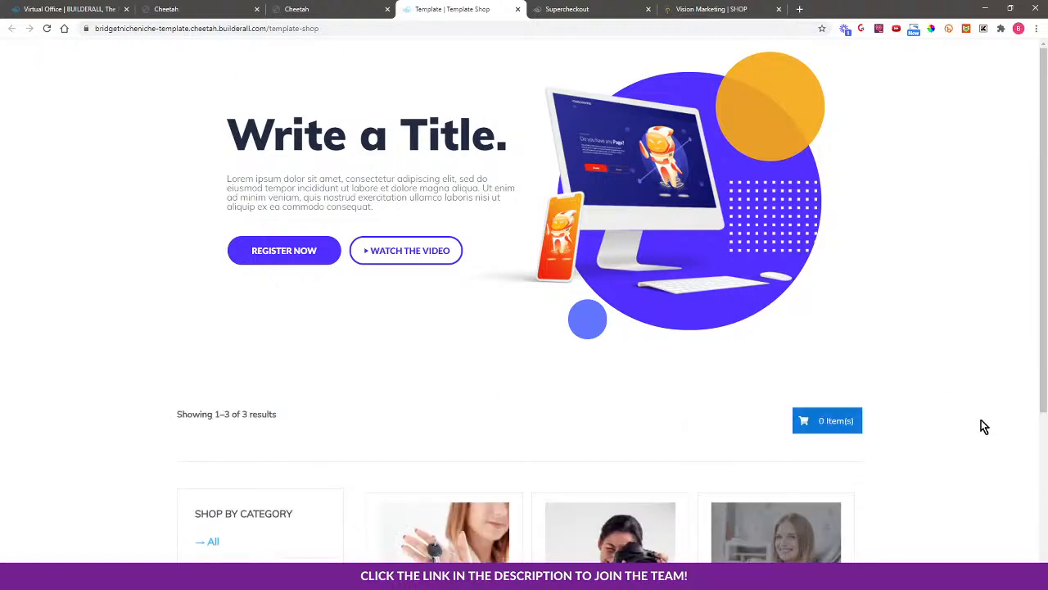
pyautogui.scroll(-2, 984, 426)
pyautogui.scroll(1, 140, 281)
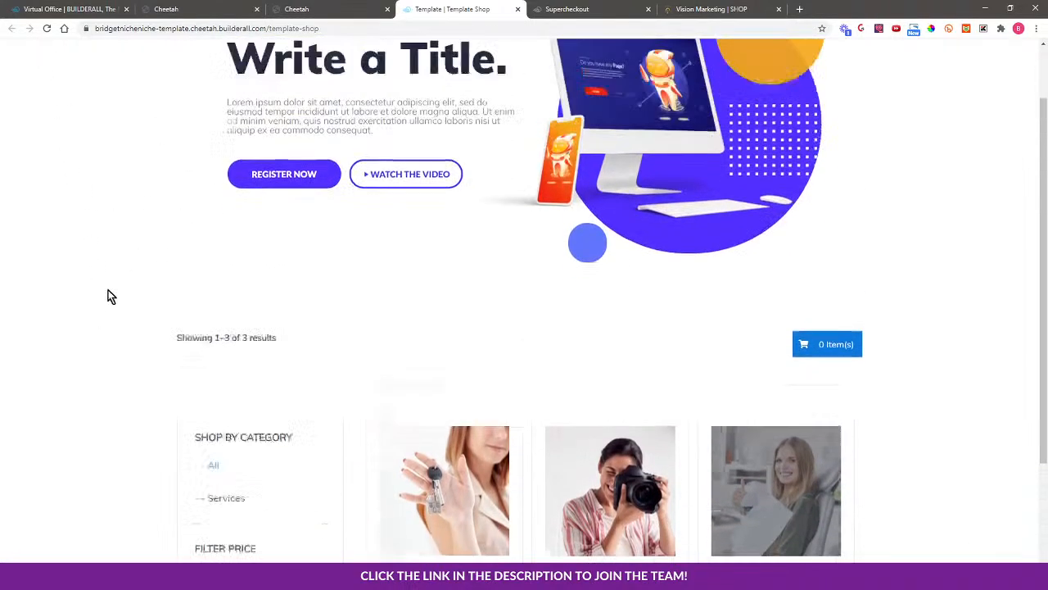
pyautogui.scroll(1, 111, 296)
pyautogui.scroll(-3, 988, 367)
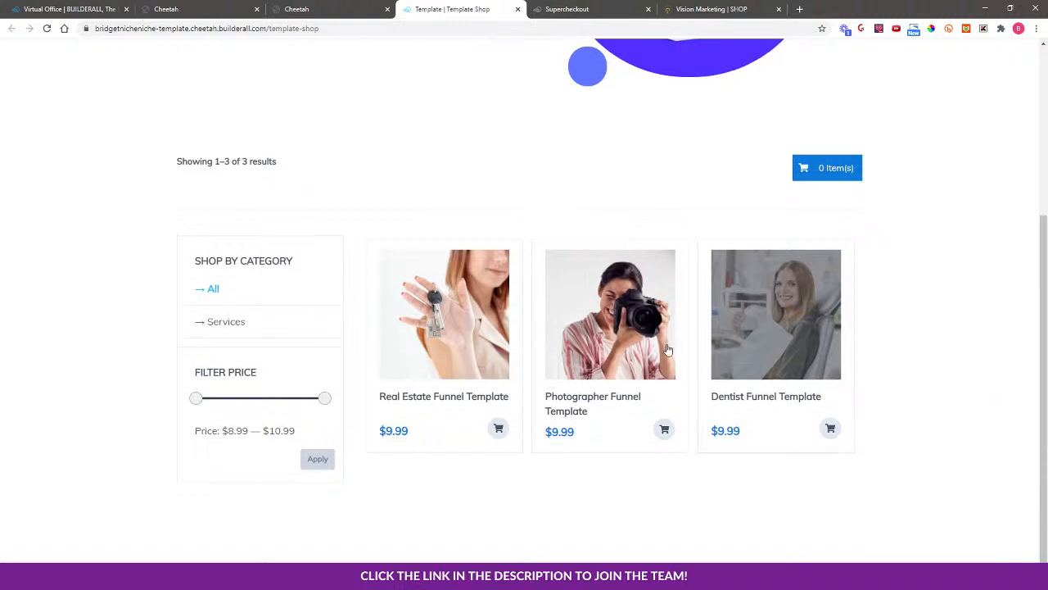
pyautogui.moveTo(462, 324)
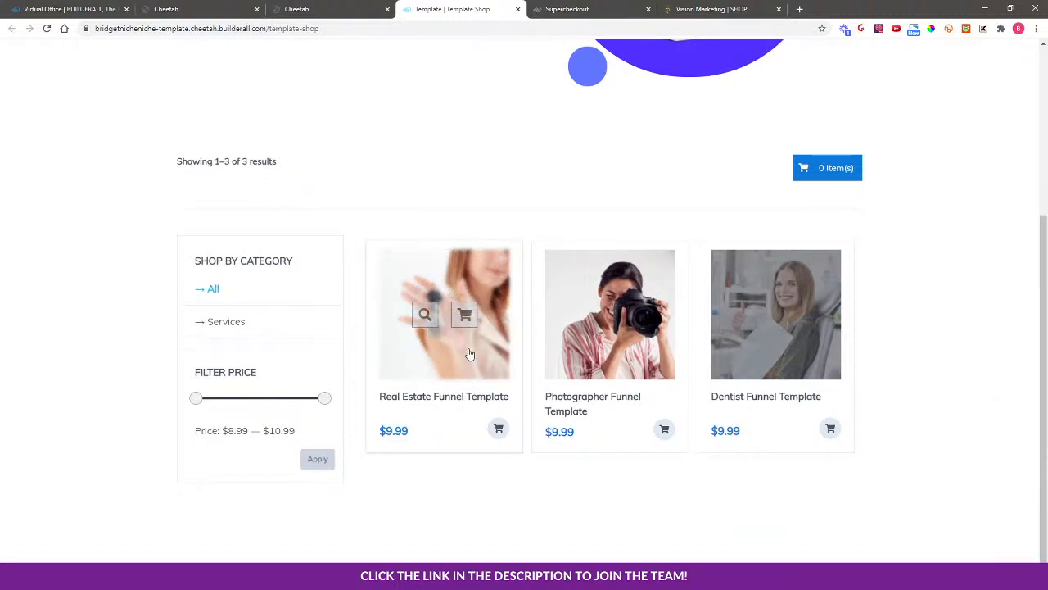
# View the Real Estate Funnel Template details, go back home, and return to the site pages
pyautogui.click(427, 315)
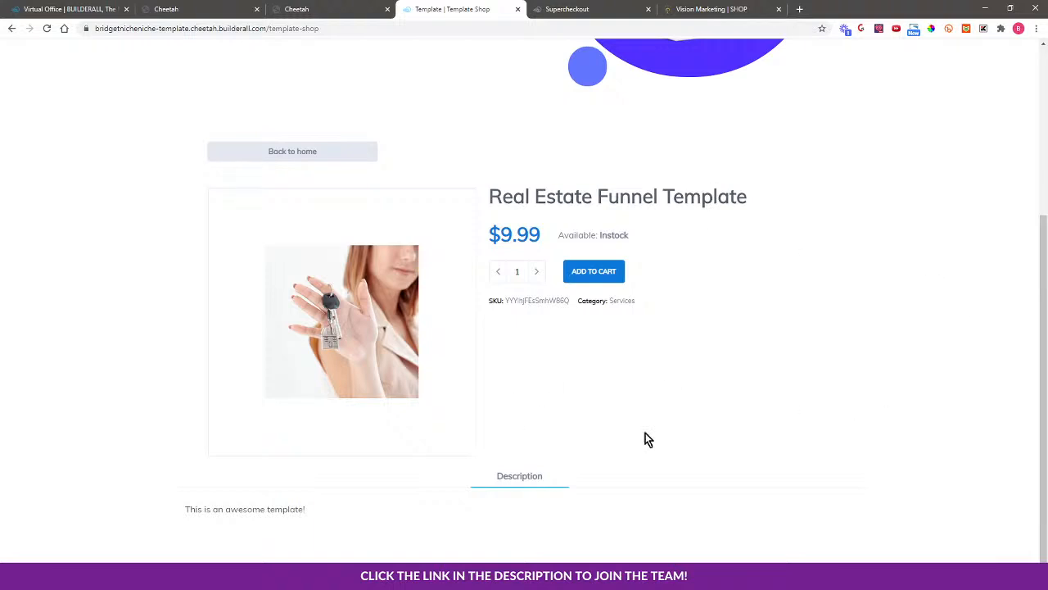
pyautogui.click(307, 157)
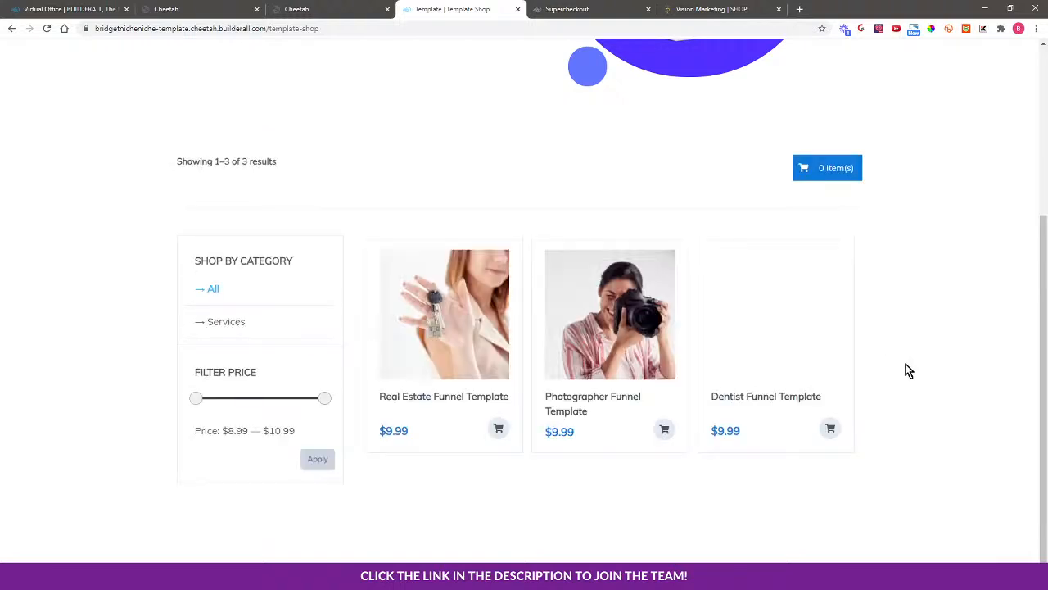
pyautogui.scroll(1, 912, 358)
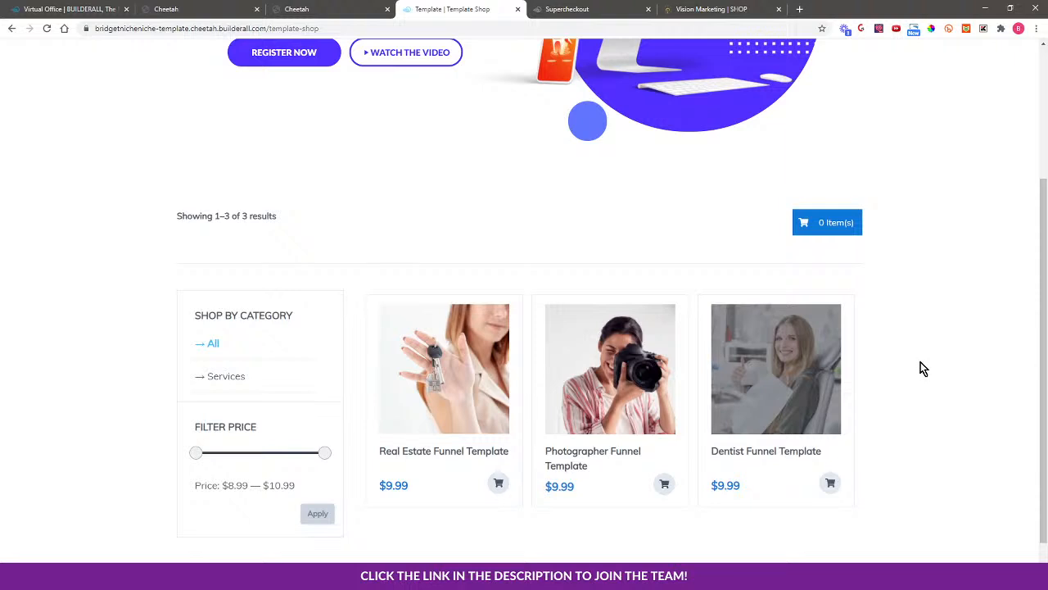
pyautogui.click(348, 8)
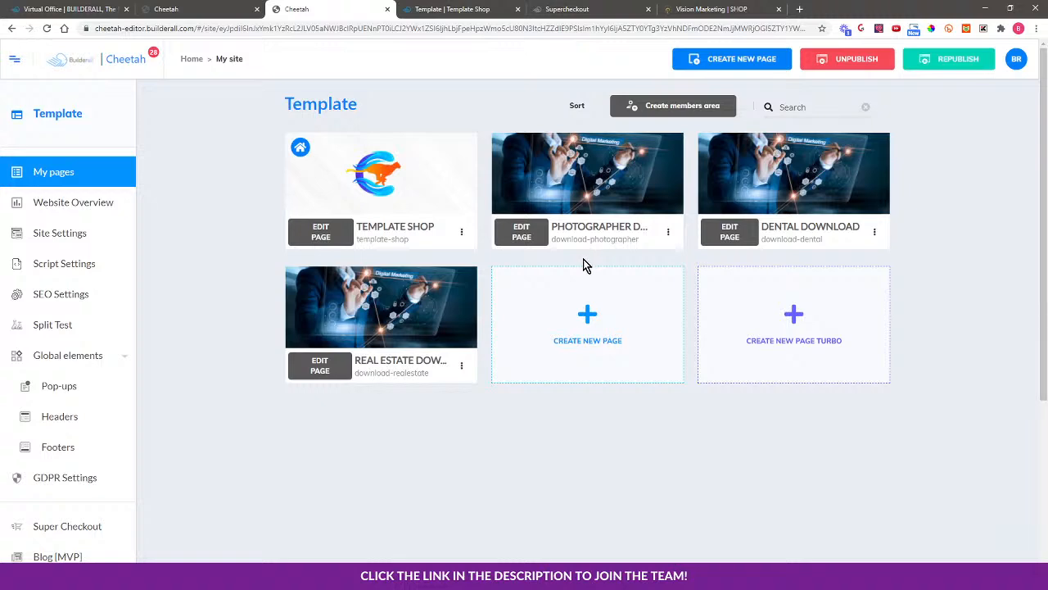
# Open the live Photographer Download page from its card menu and scroll through it
pyautogui.click(668, 232)
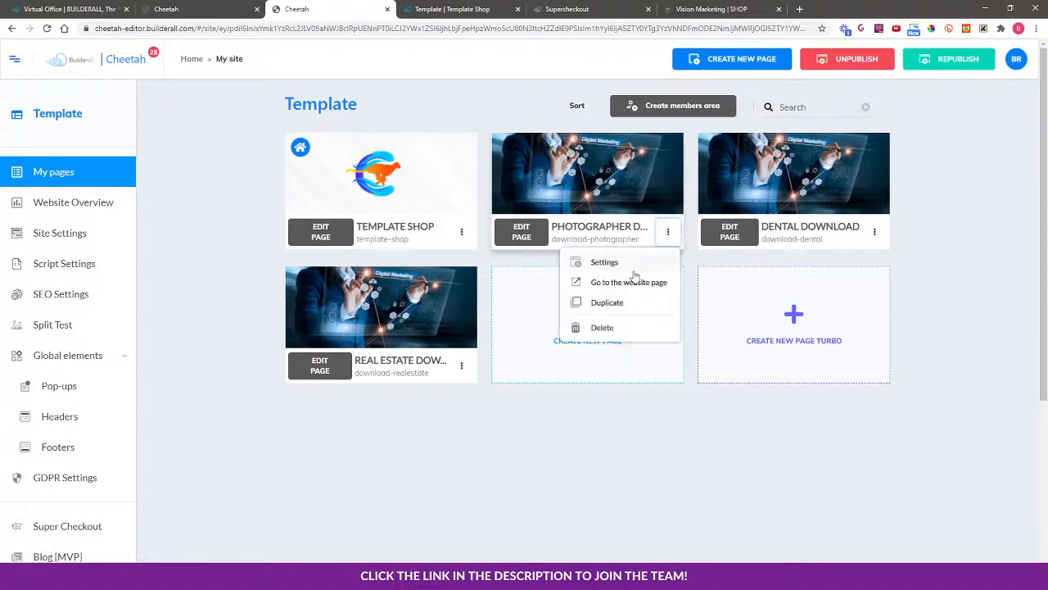
pyautogui.click(629, 283)
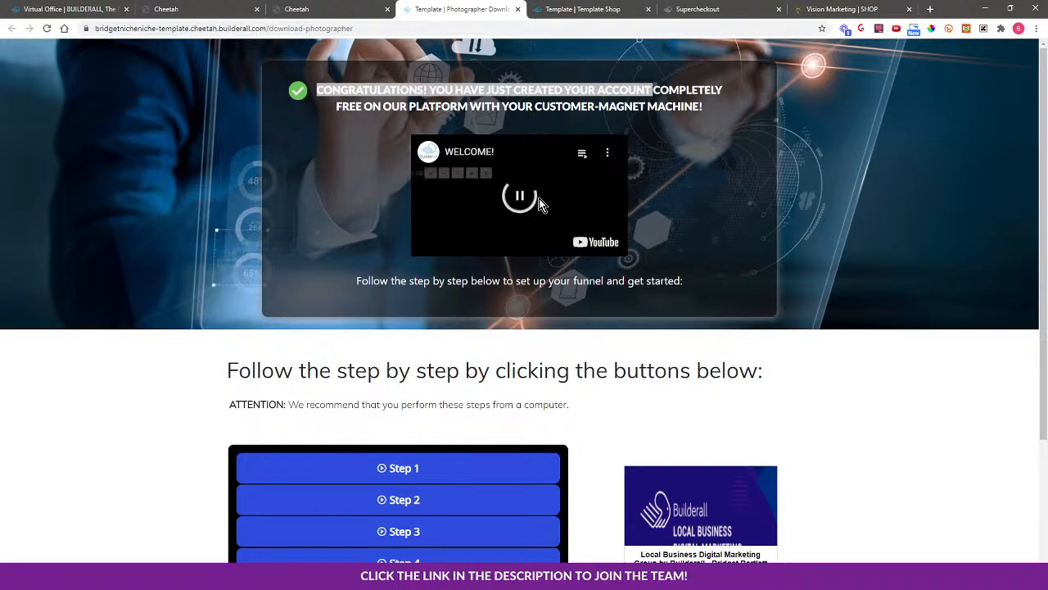
pyautogui.scroll(-2, 901, 426)
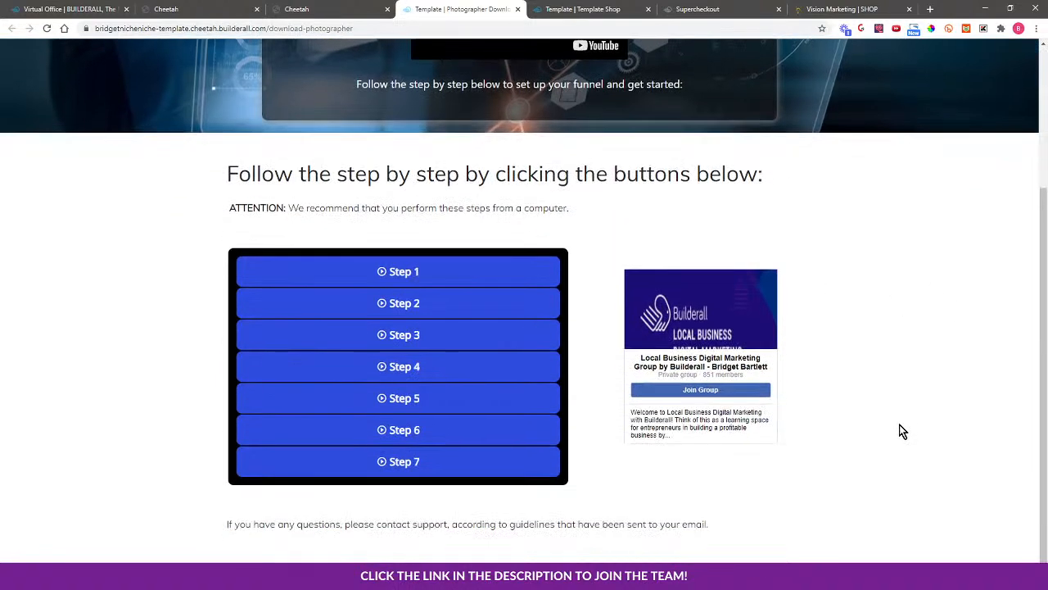
pyautogui.scroll(2, 893, 421)
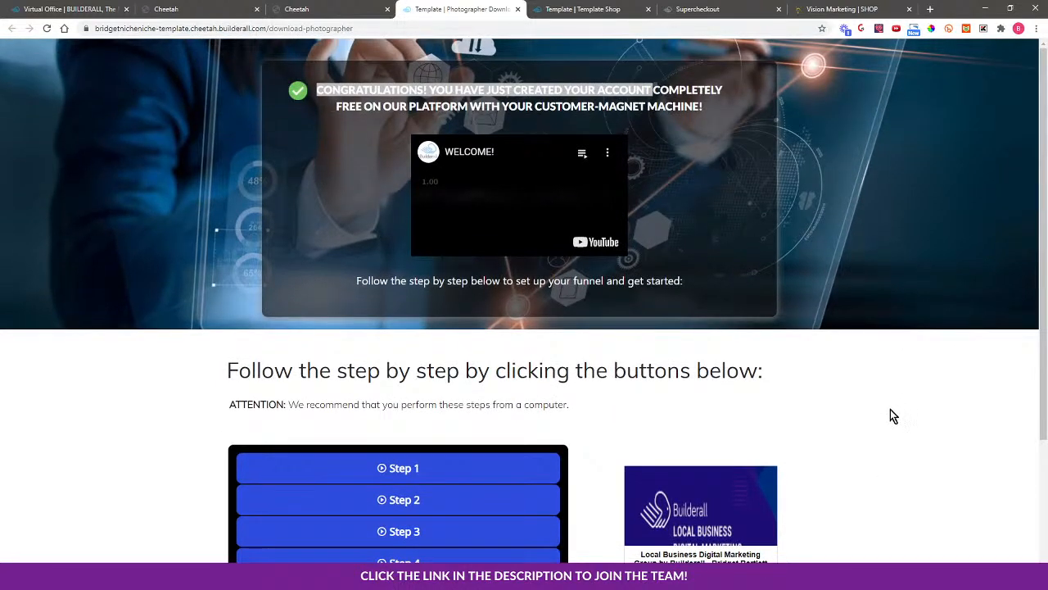
pyautogui.scroll(-1, 879, 422)
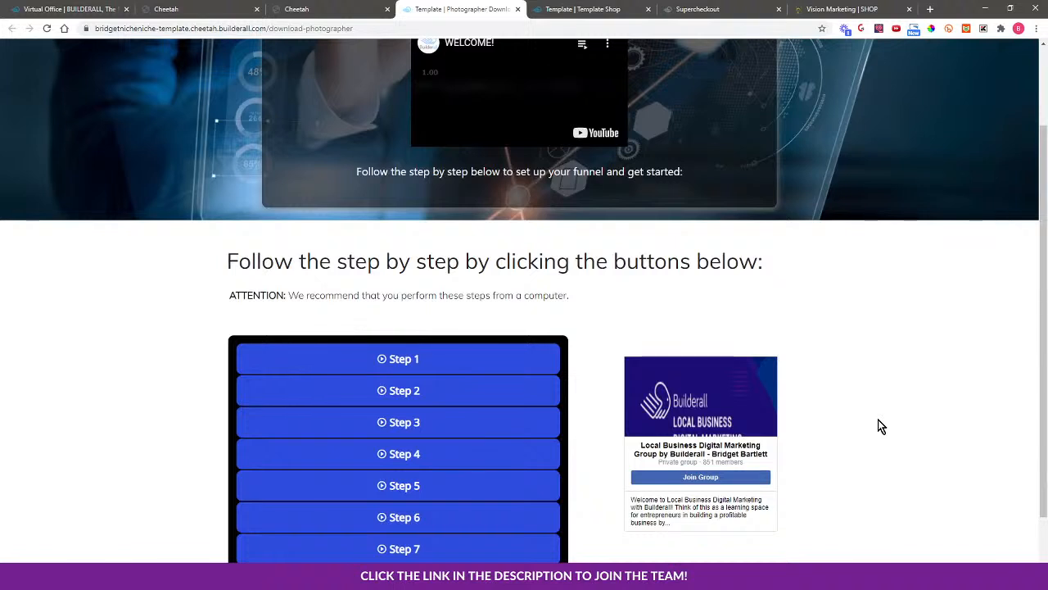
pyautogui.scroll(1, 877, 419)
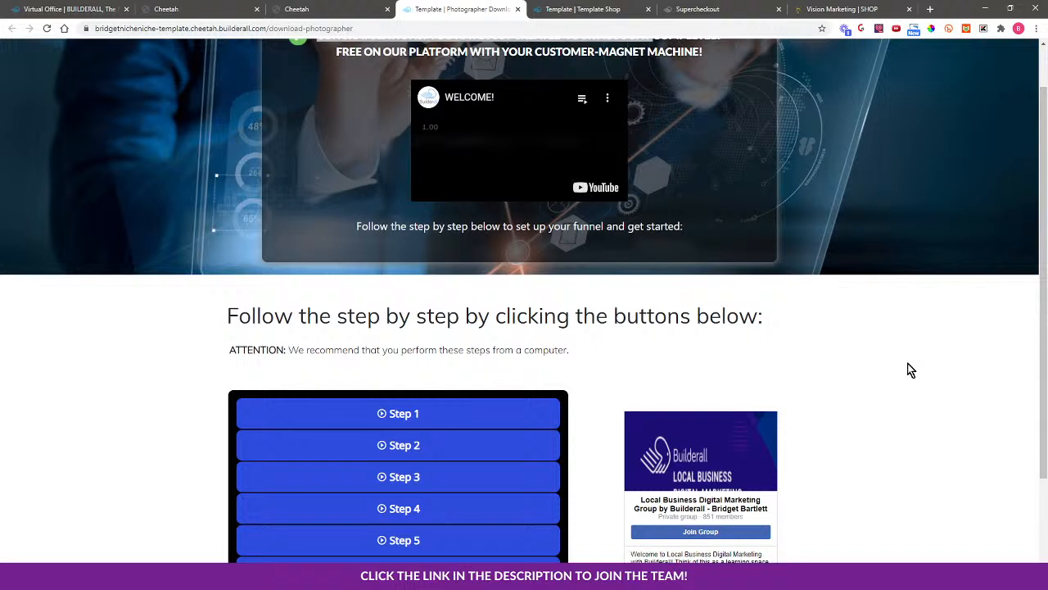
pyautogui.scroll(1, 897, 366)
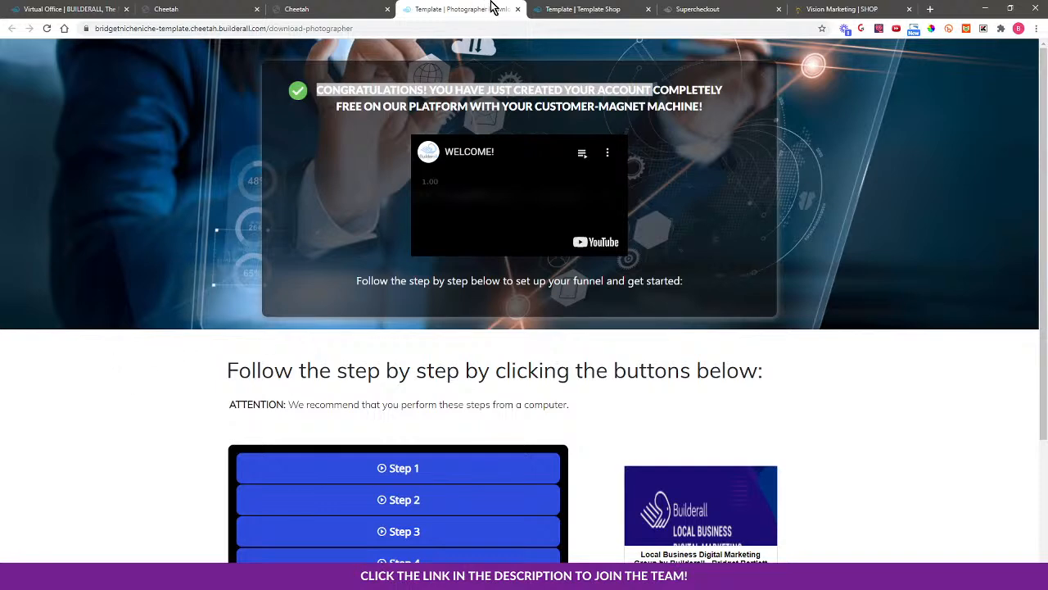
# Close the photographer preview and compare the Supercheckout and Vision Marketing shop tabs
pyautogui.click(518, 10)
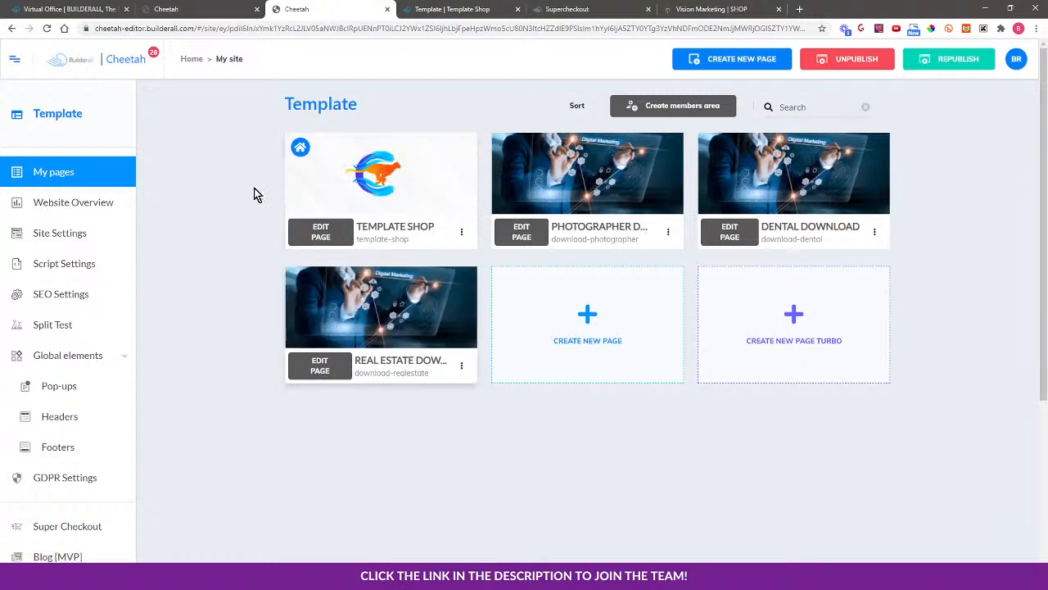
pyautogui.click(479, 8)
pyautogui.click(570, 8)
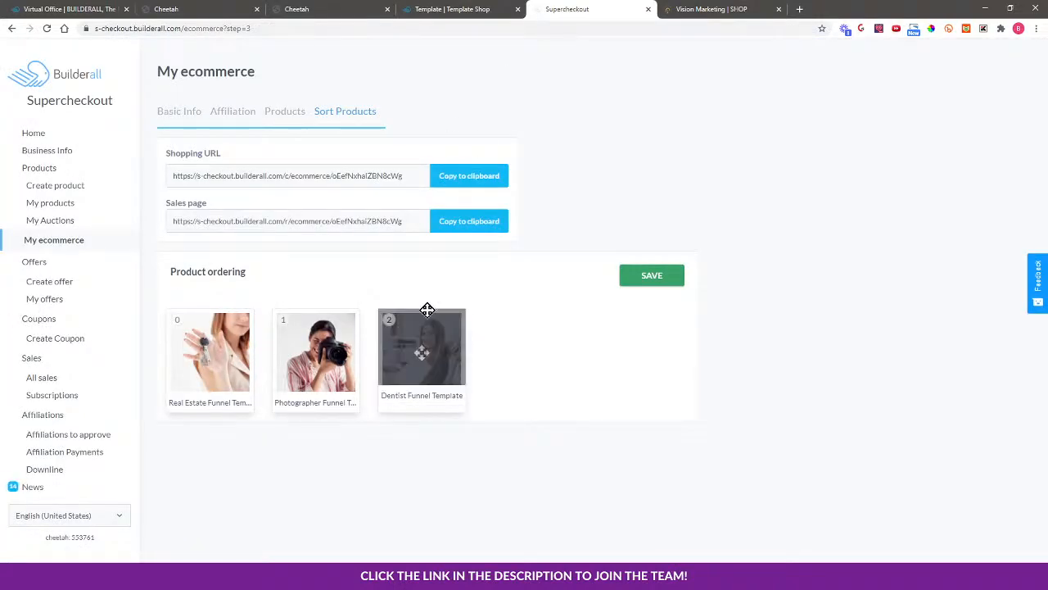
pyautogui.click(679, 9)
pyautogui.scroll(4, 435, 283)
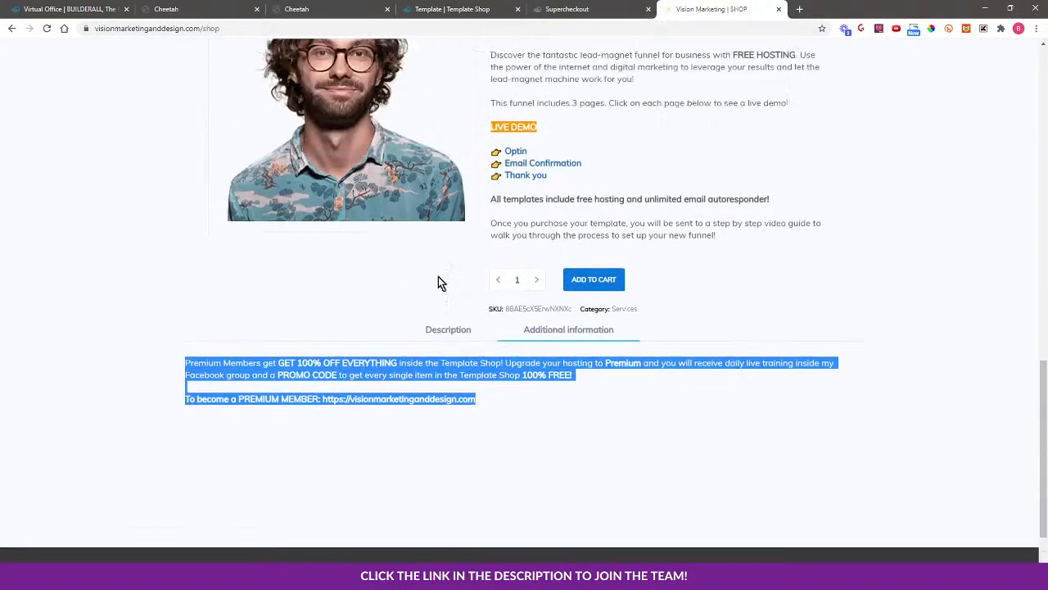
pyautogui.scroll(2, 235, 315)
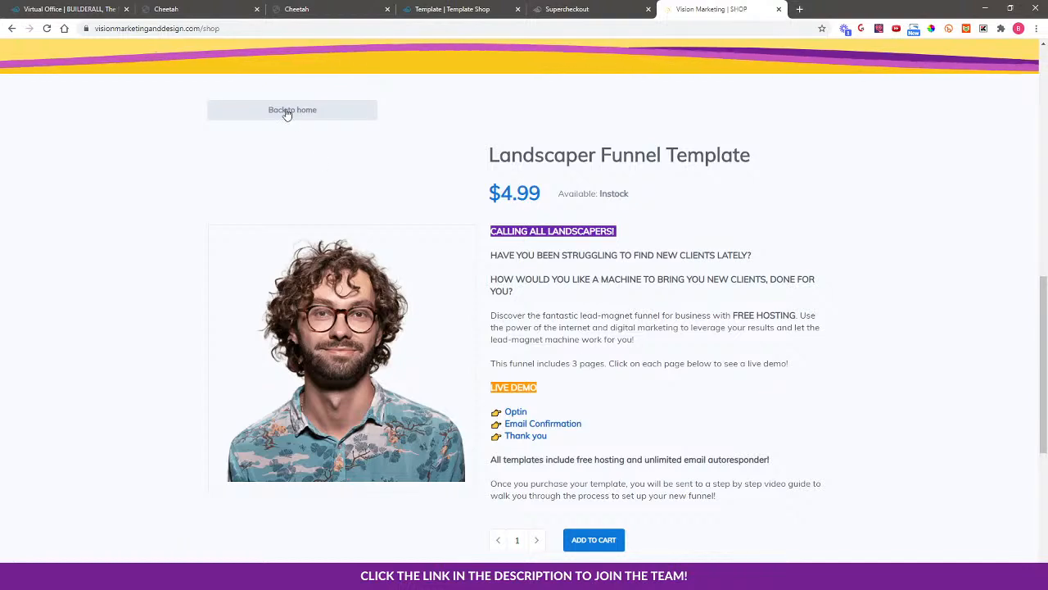
# Open the Dentist Funnel Template product page in the Template Shop and scroll through it
pyautogui.click(438, 9)
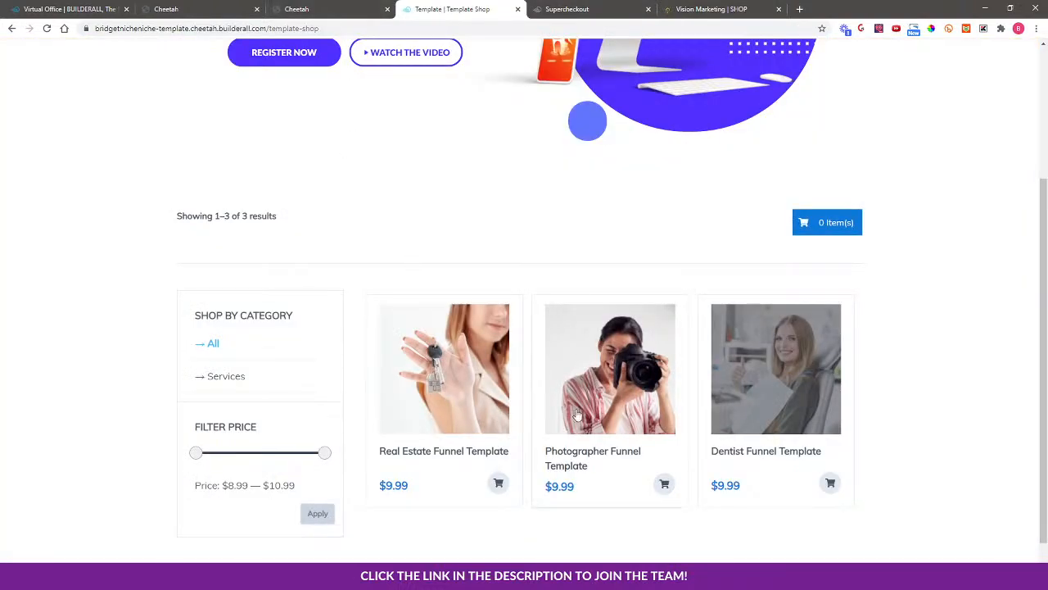
pyautogui.click(781, 422)
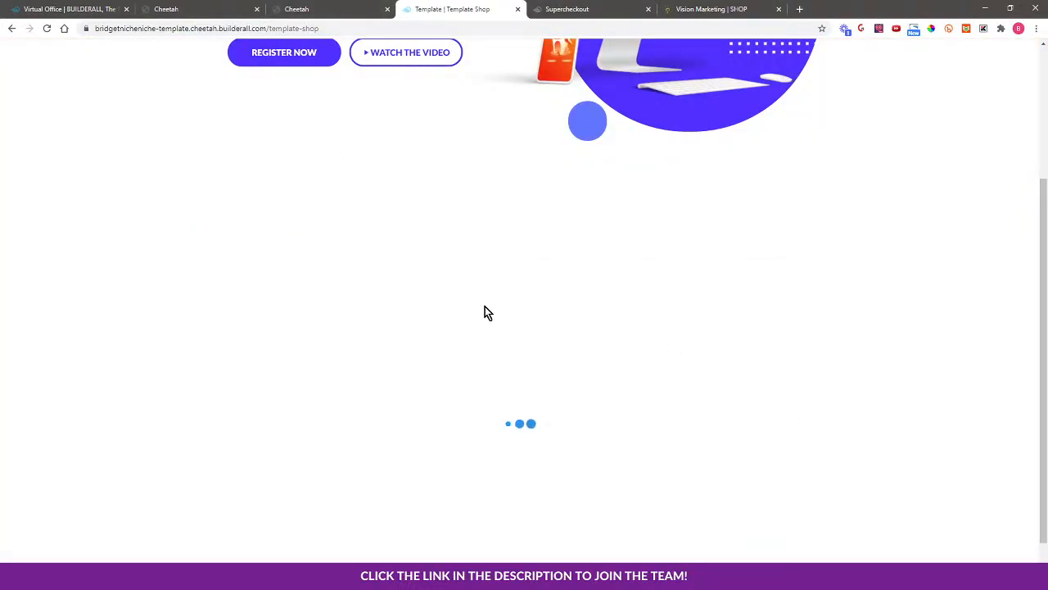
pyautogui.scroll(-1, 456, 267)
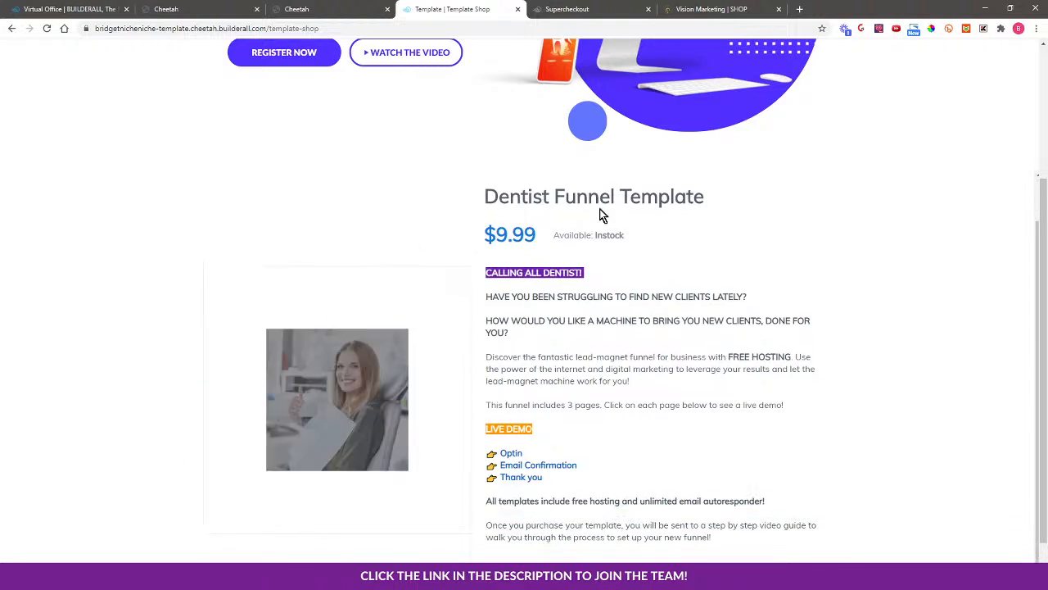
pyautogui.scroll(-1, 639, 451)
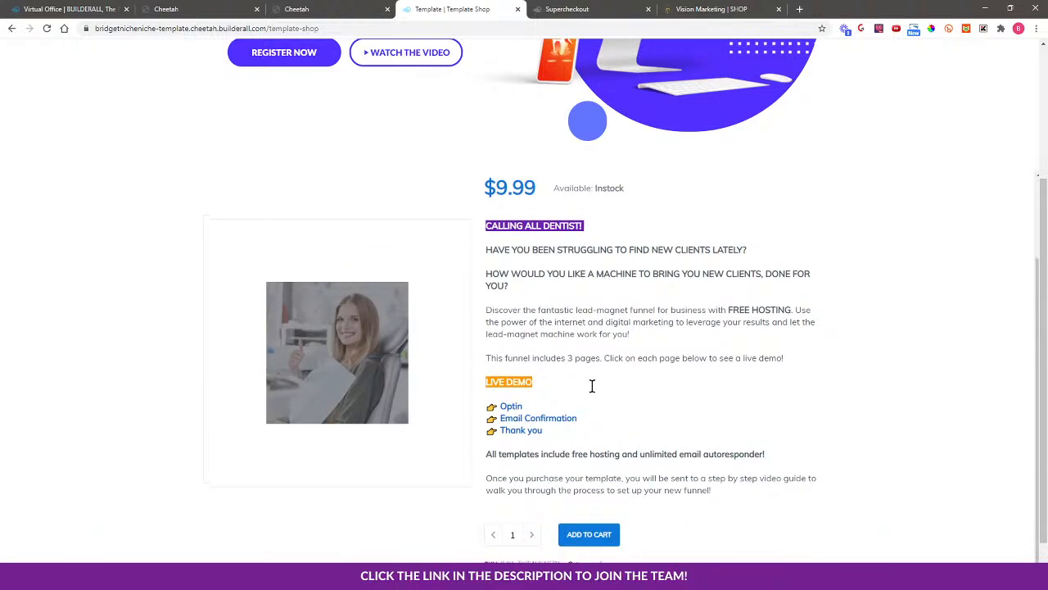
pyautogui.scroll(2, 439, 283)
pyautogui.scroll(-3, 807, 463)
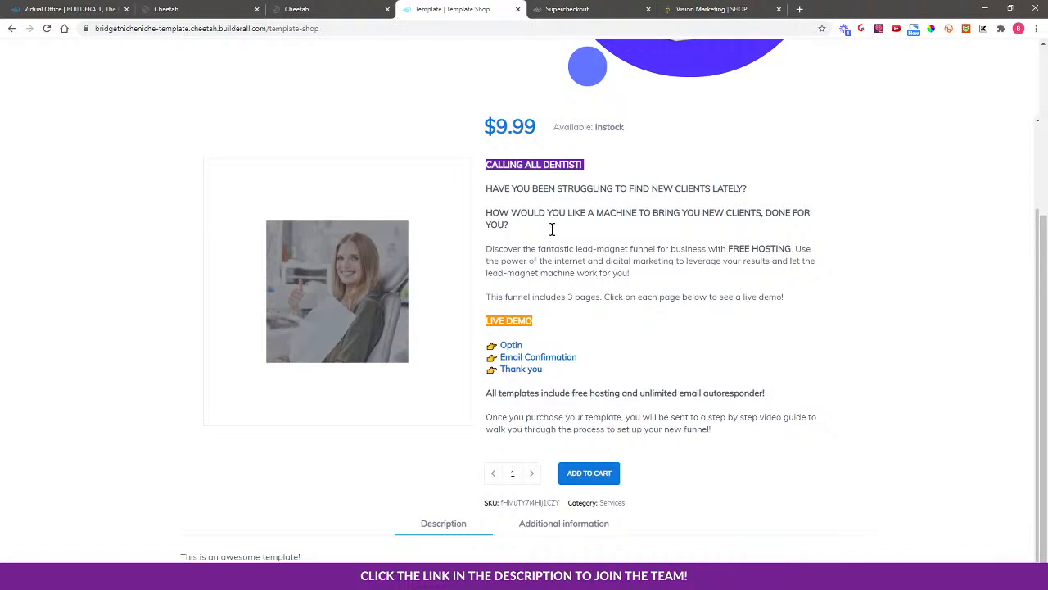
# Preview the Optin live demo page, then close it
pyautogui.click(509, 347)
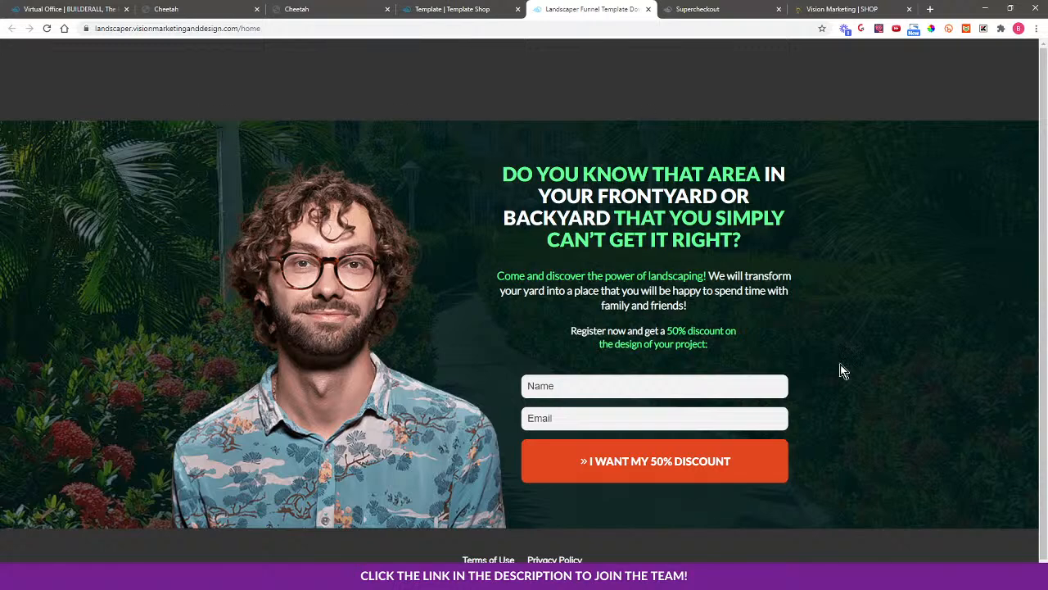
pyautogui.scroll(-1, 909, 463)
pyautogui.scroll(1, 902, 448)
pyautogui.scroll(-1, 491, 417)
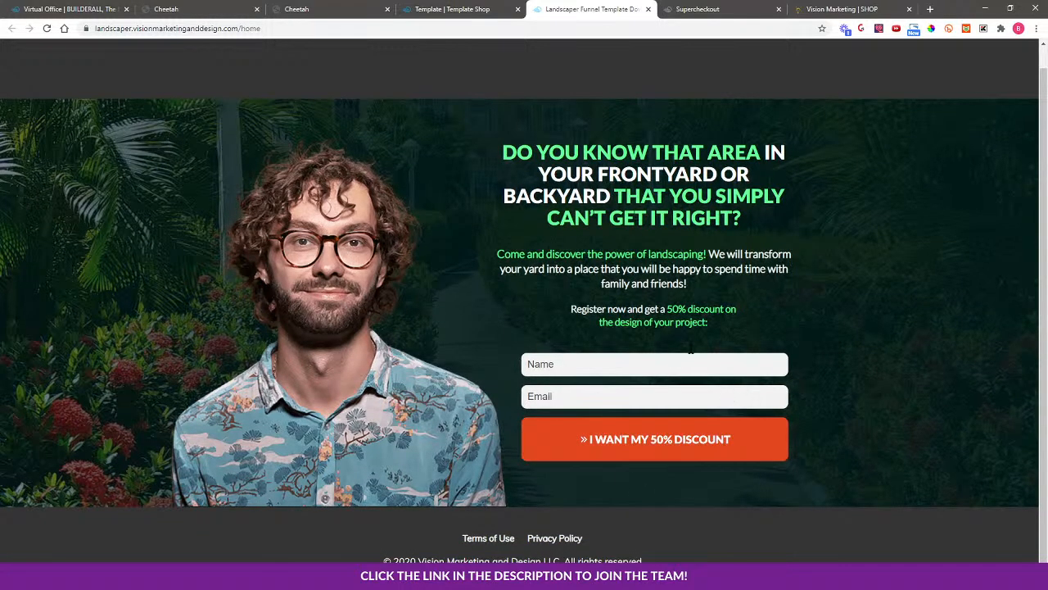
pyautogui.click(648, 9)
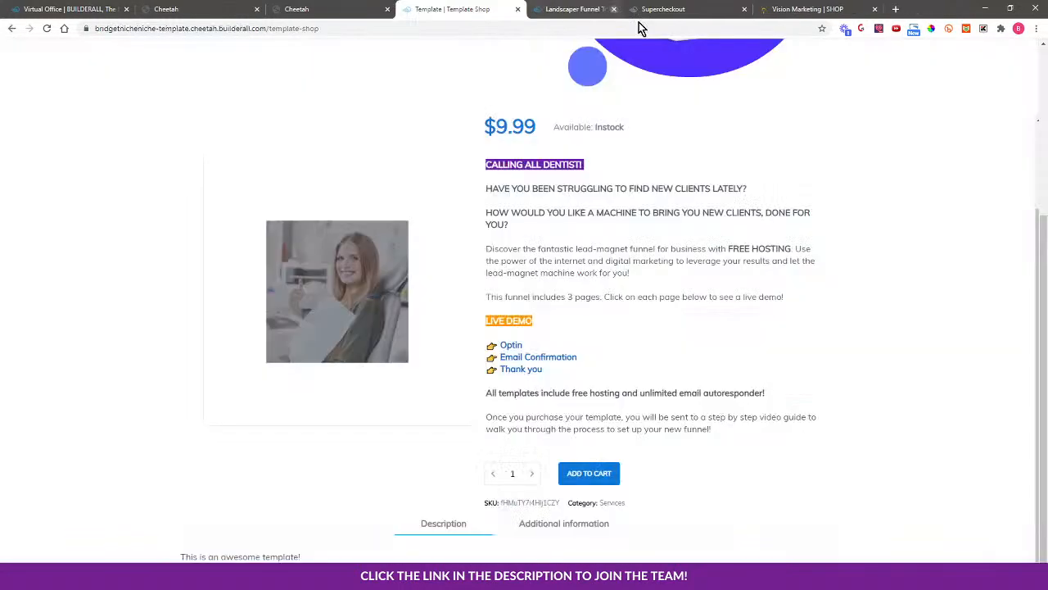
# Preview the Email Confirmation live demo page, then close it
pyautogui.click(519, 357)
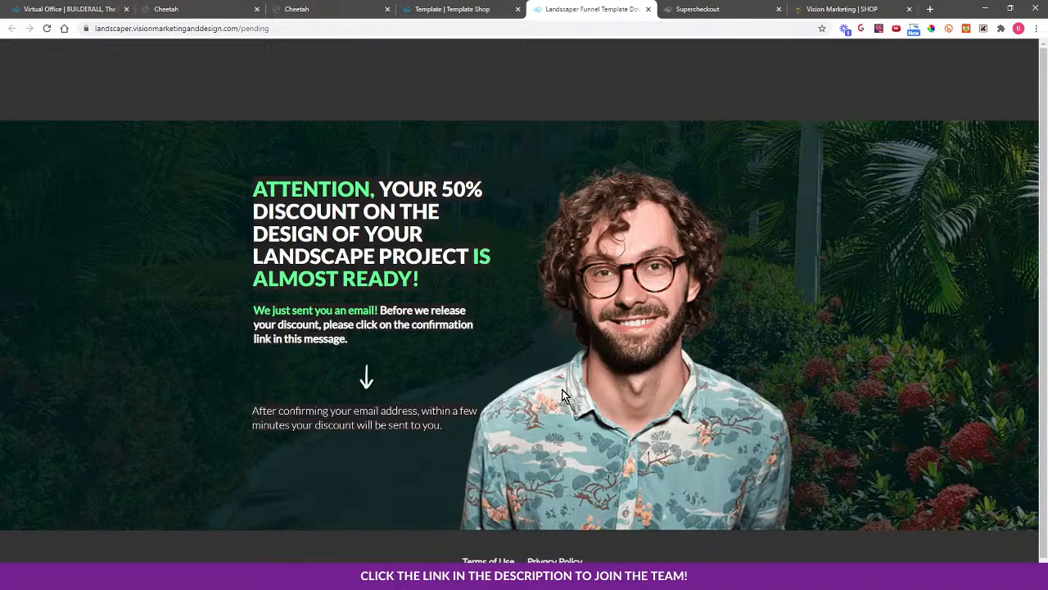
pyautogui.scroll(-1, 521, 428)
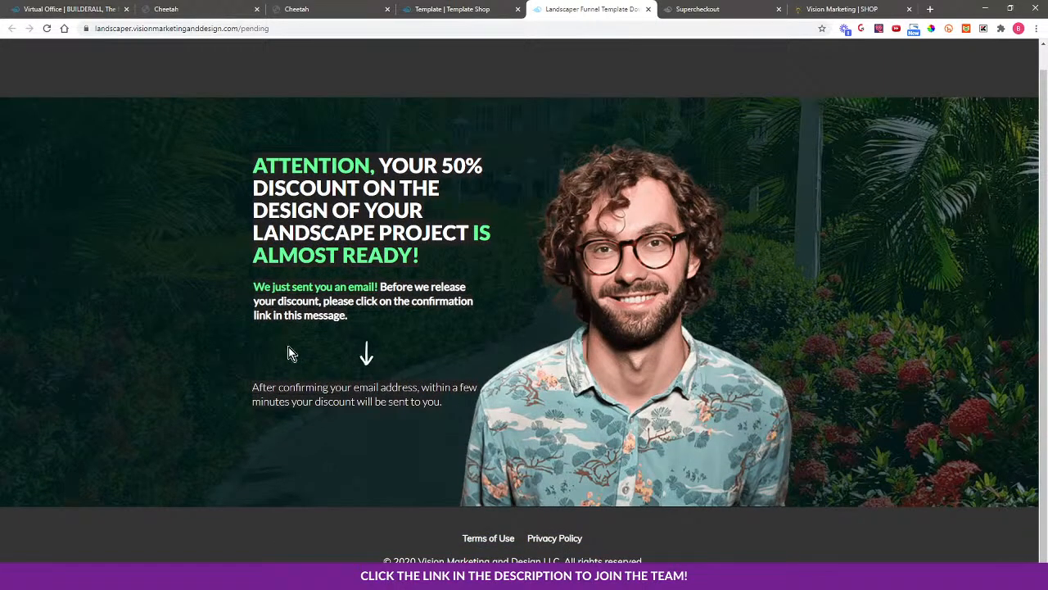
pyautogui.scroll(1, 823, 240)
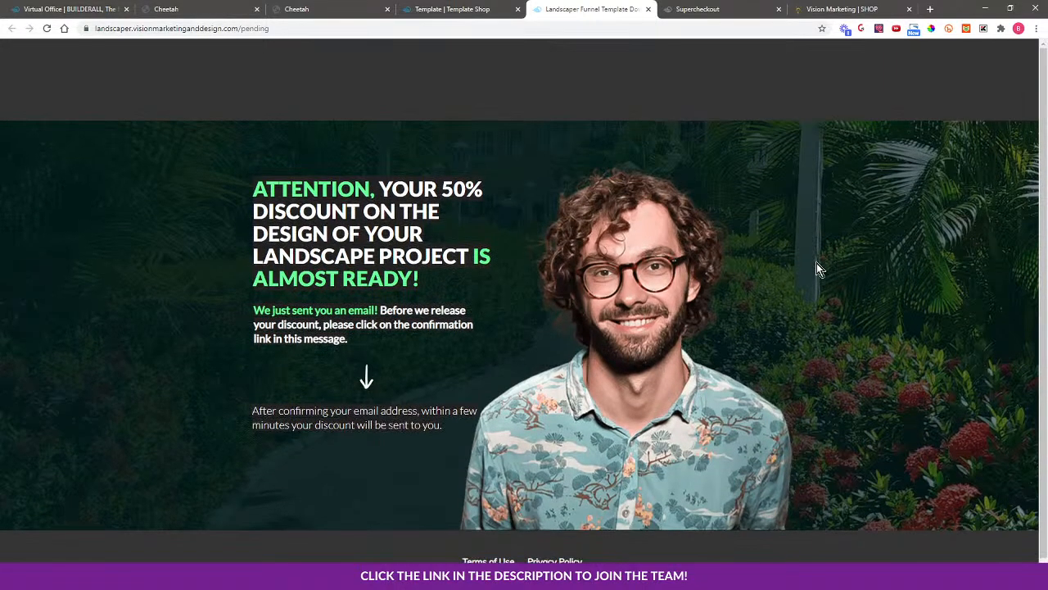
pyautogui.click(647, 9)
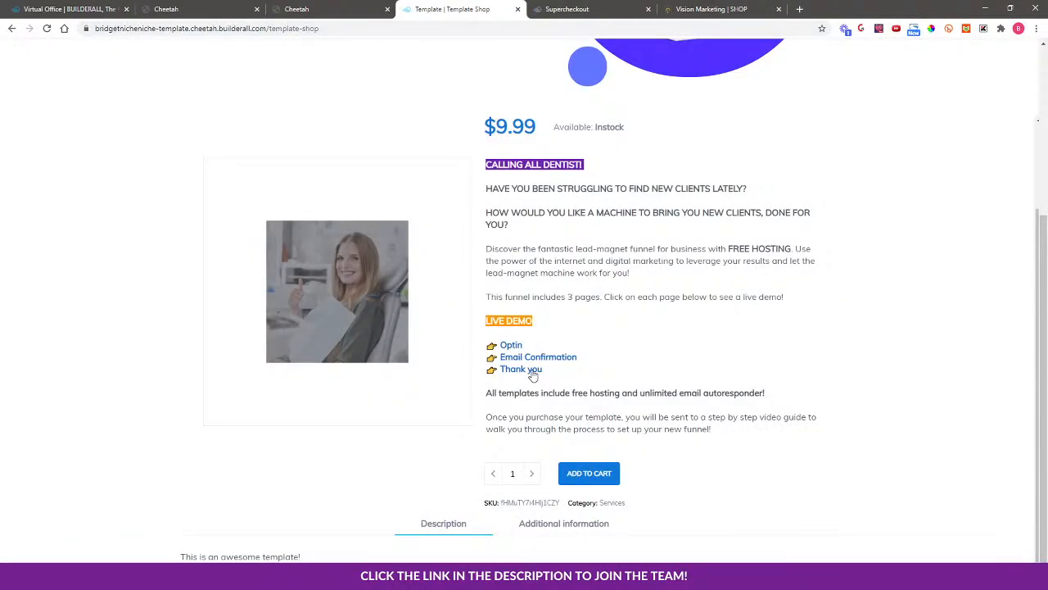
# Open the Thank you live demo page and scroll through it
pyautogui.click(531, 370)
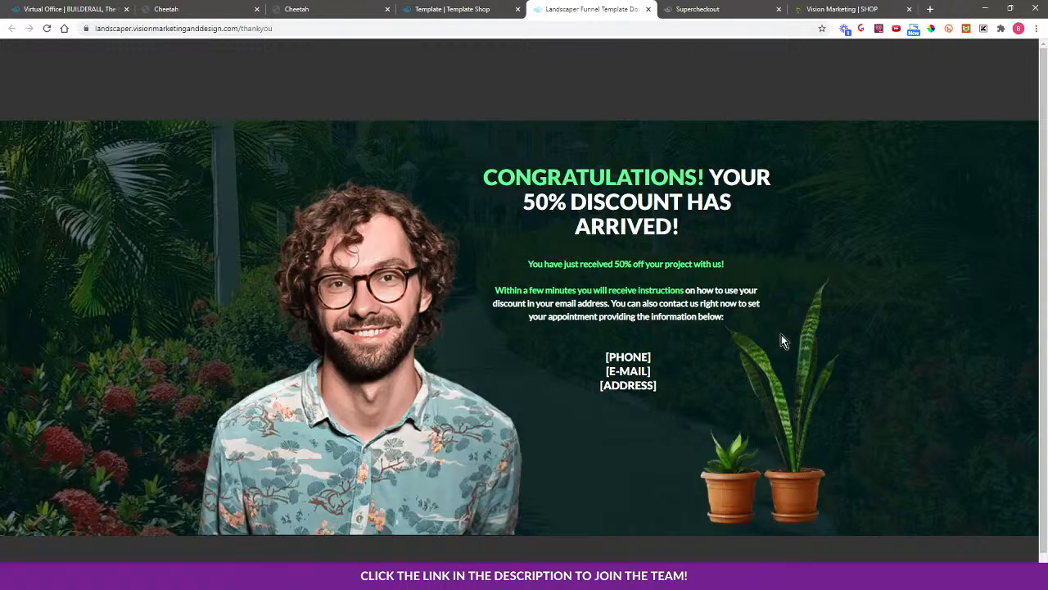
pyautogui.scroll(-1, 896, 376)
pyautogui.scroll(1, 900, 442)
# Add the Dentist Funnel Template to the cart, toggling quantity to 2 and back to 1
pyautogui.click(648, 9)
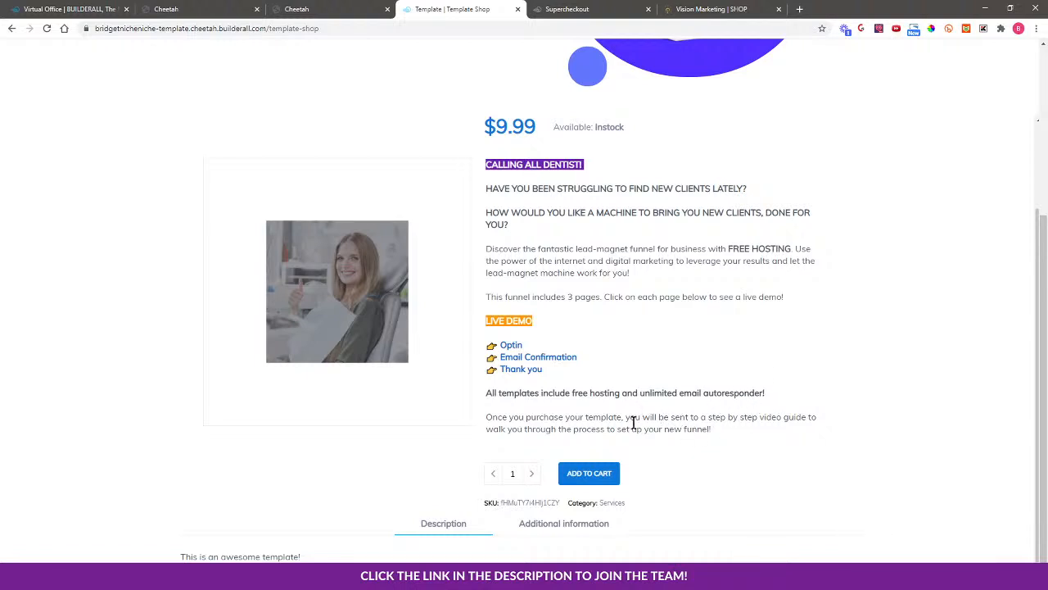
pyautogui.scroll(1, 599, 412)
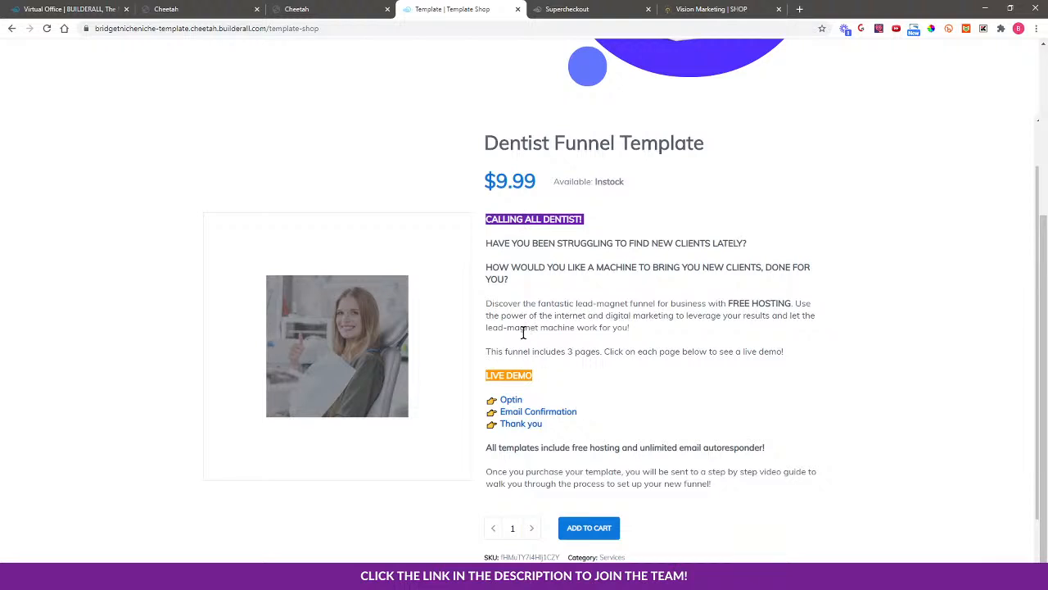
pyautogui.click(591, 532)
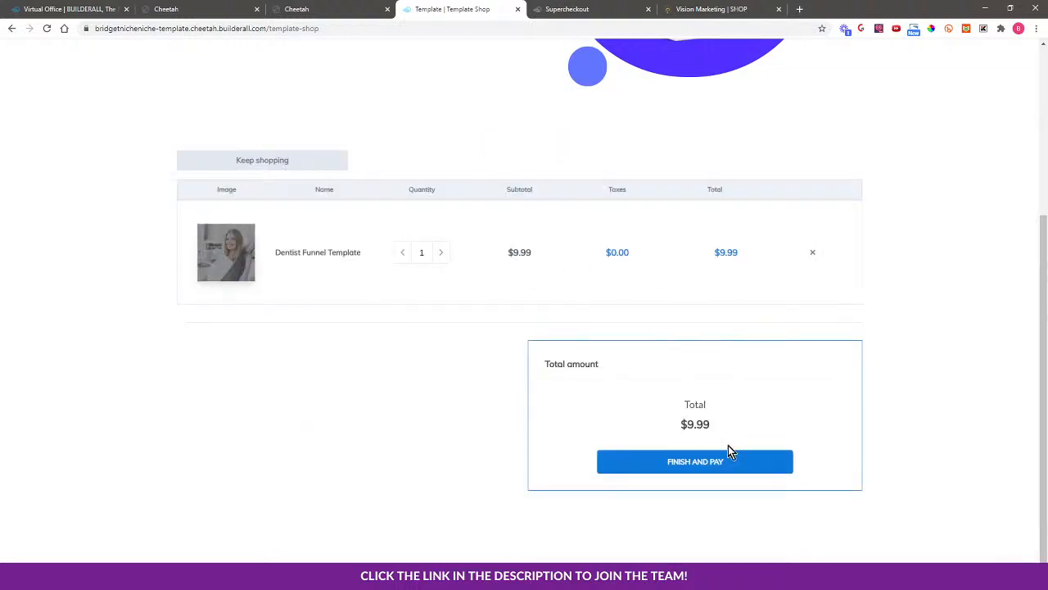
pyautogui.click(441, 254)
pyautogui.click(402, 254)
# Proceed to checkout and sign up with a test name, email address and password
pyautogui.click(697, 462)
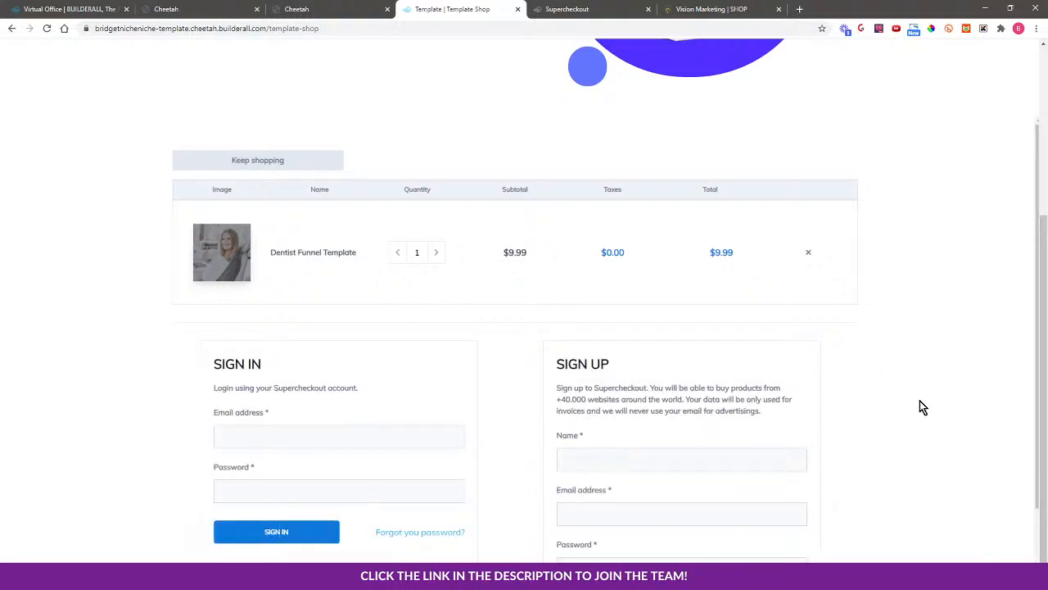
pyautogui.scroll(-1, 643, 452)
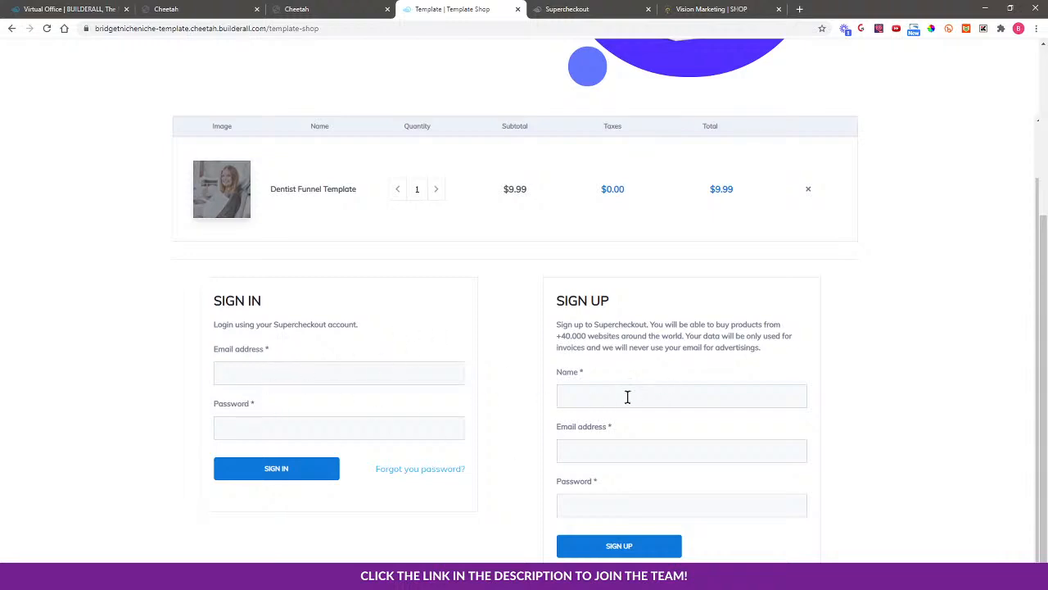
pyautogui.click(621, 398)
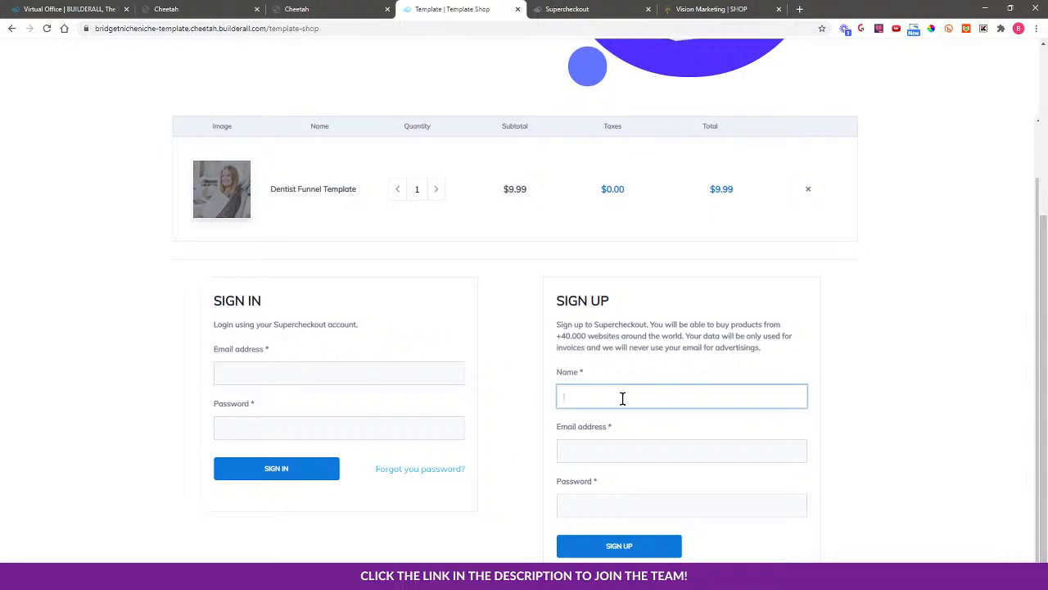
pyautogui.write('Test')
pyautogui.click(609, 446)
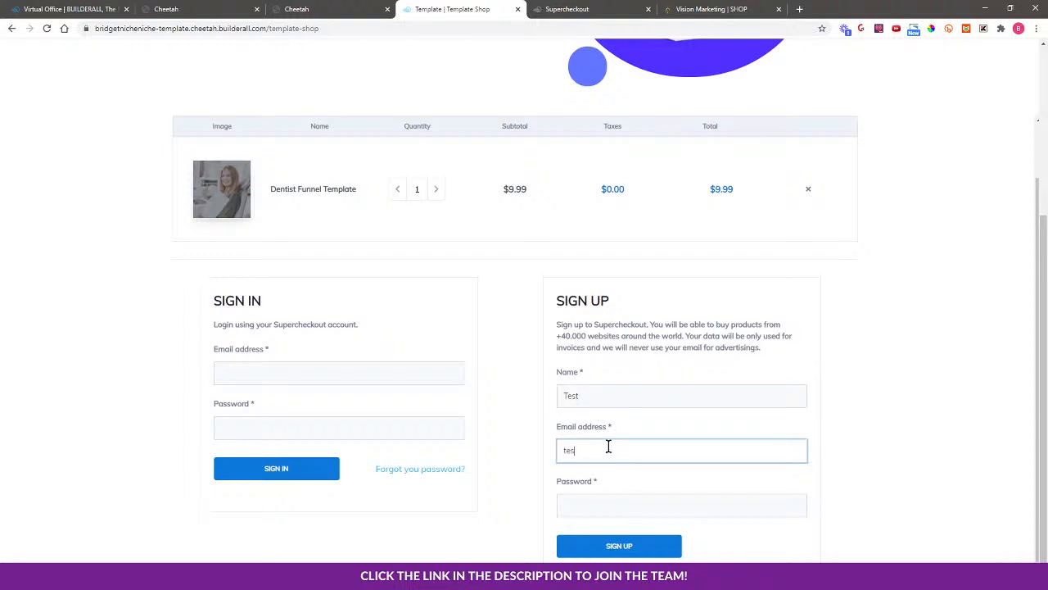
pyautogui.click(578, 504)
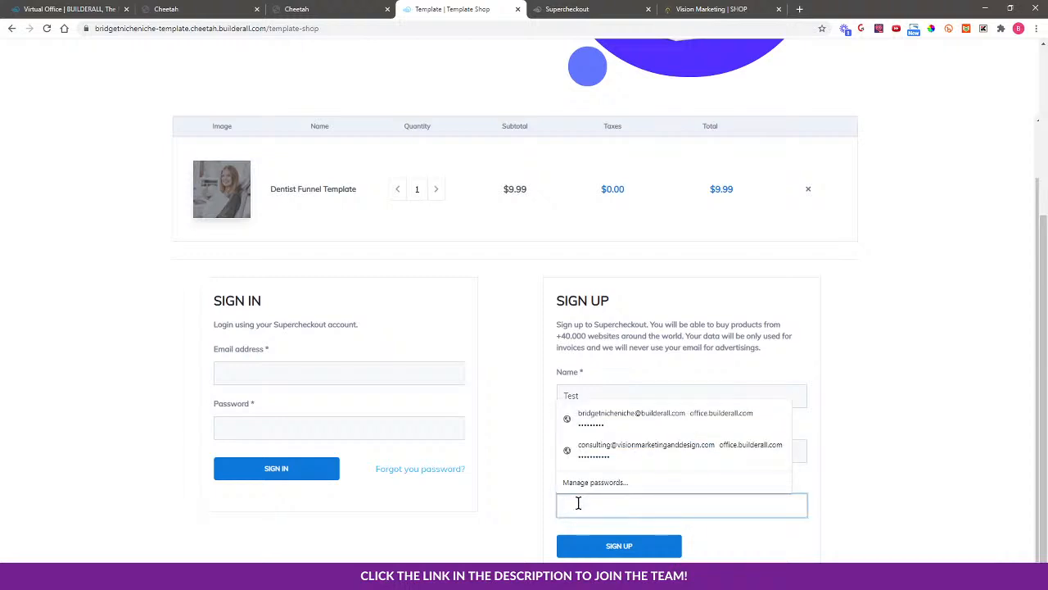
pyautogui.write('t')
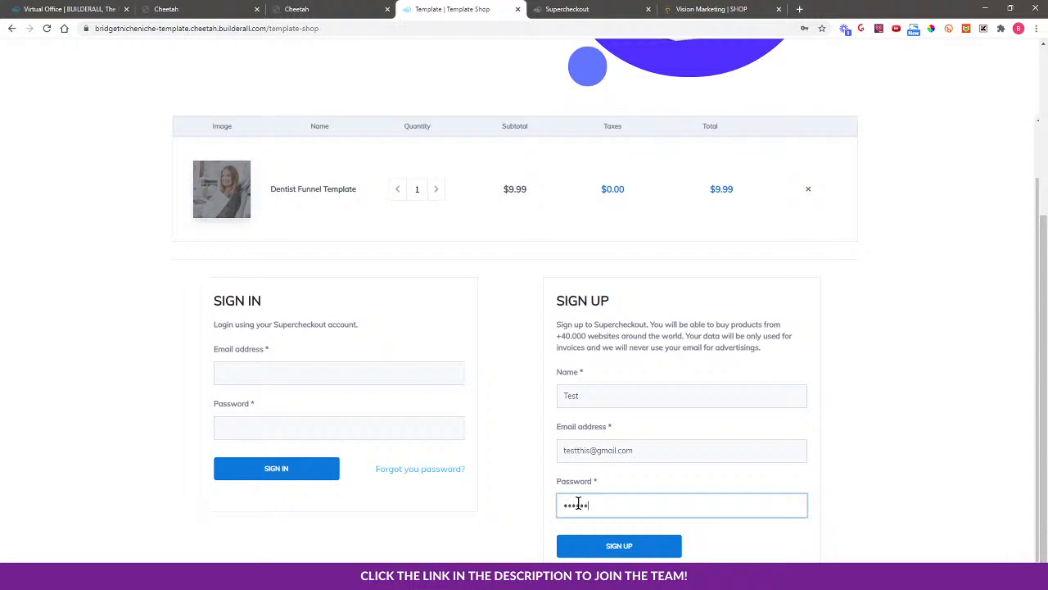
pyautogui.click(620, 548)
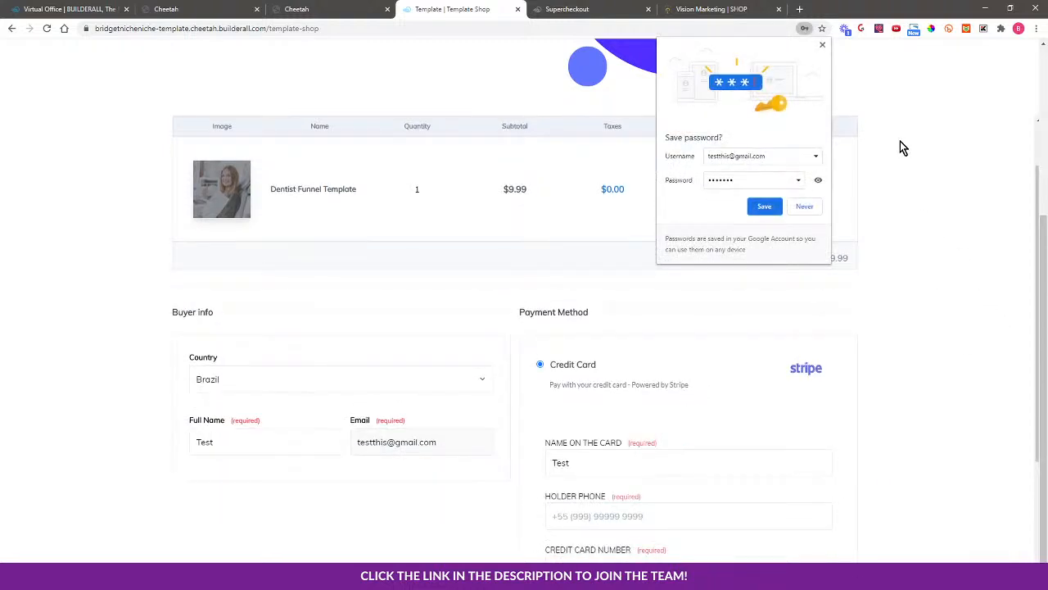
pyautogui.scroll(-2, 902, 373)
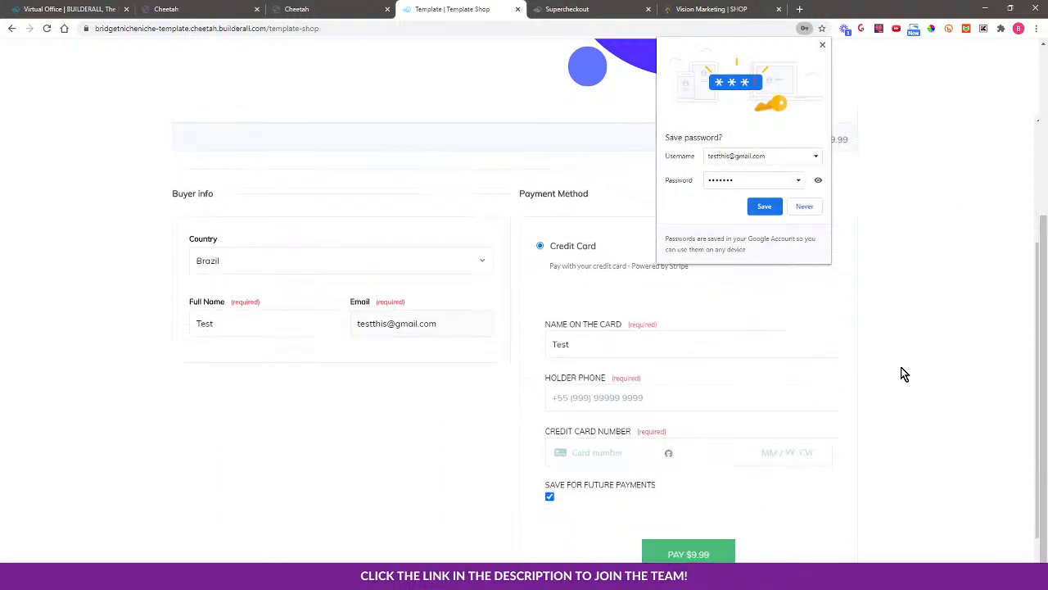
# Close Chrome's Save password bubble over the checkout form
pyautogui.click(822, 45)
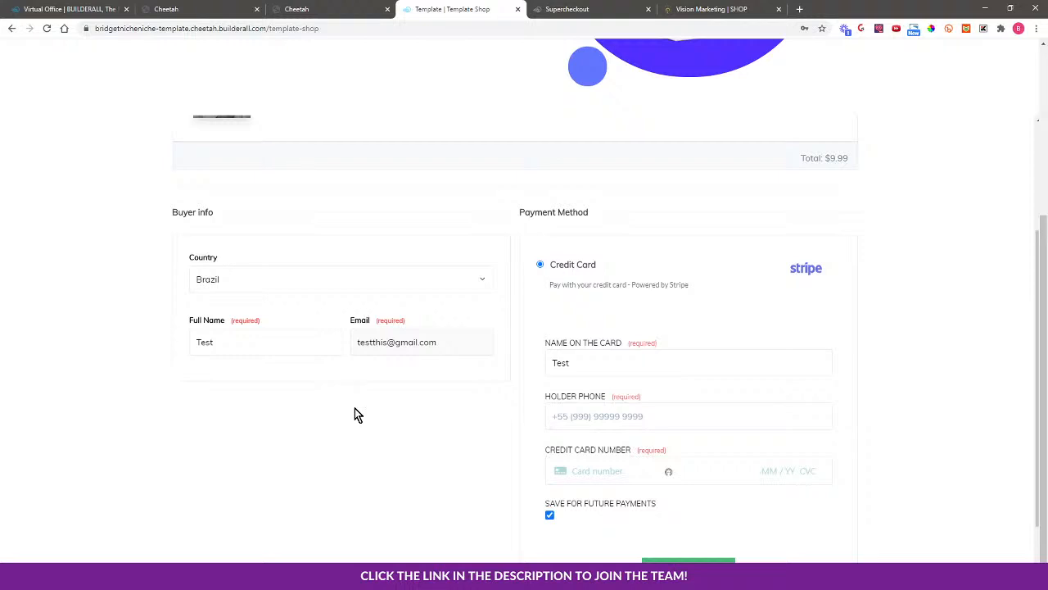
# Review the sign-in and sign-up forms on the live Vision Marketing SHOP > ACCOUNT page, then go back to Supercheckout
pyautogui.click(711, 9)
pyautogui.scroll(10, 209, 275)
pyautogui.scroll(1, 291, 238)
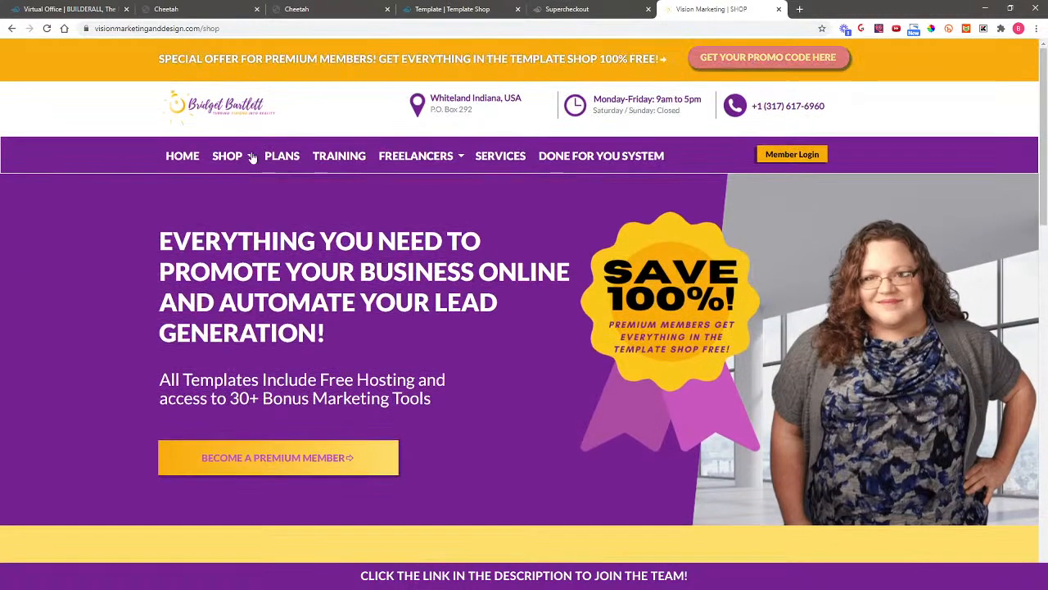
pyautogui.moveTo(230, 157)
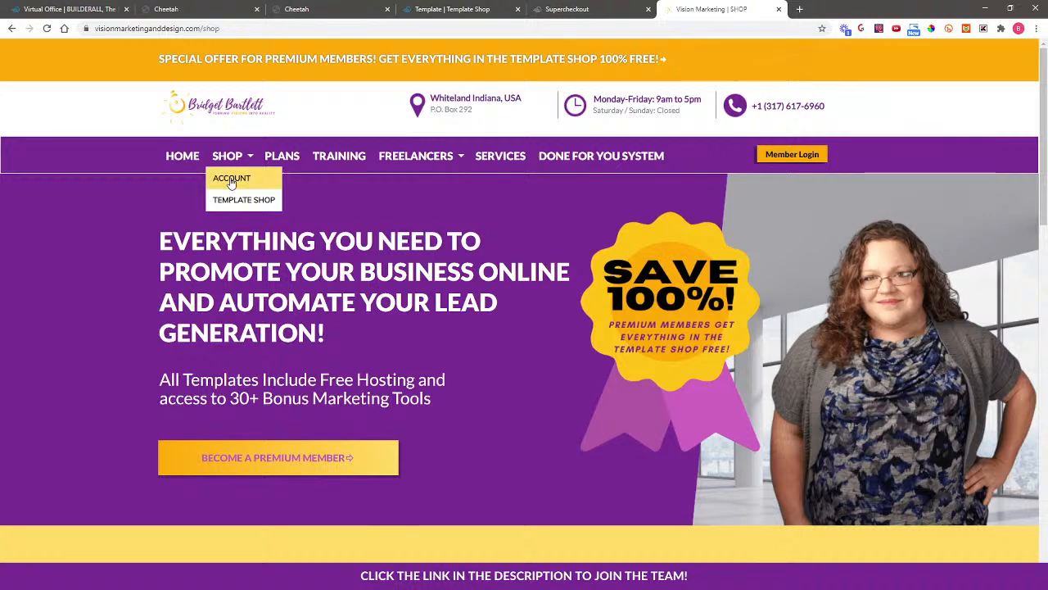
pyautogui.click(214, 178)
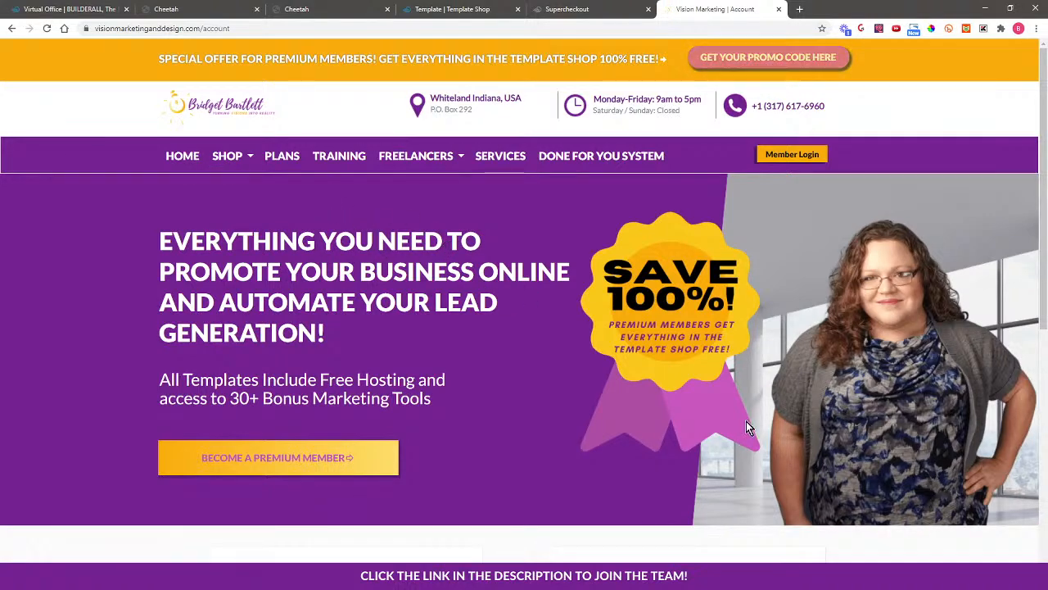
pyautogui.scroll(-3, 948, 409)
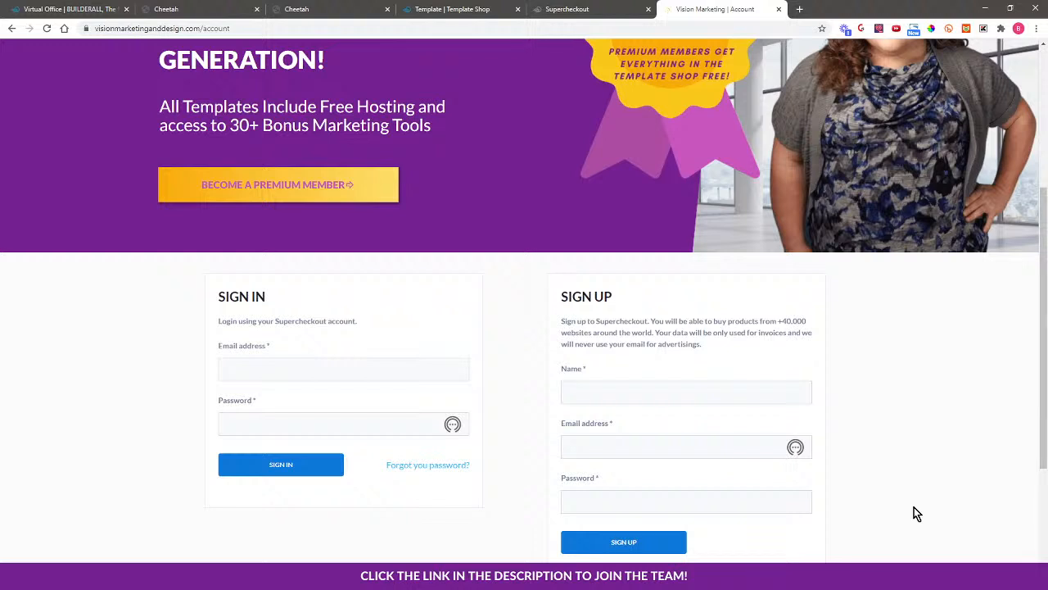
pyautogui.click(583, 5)
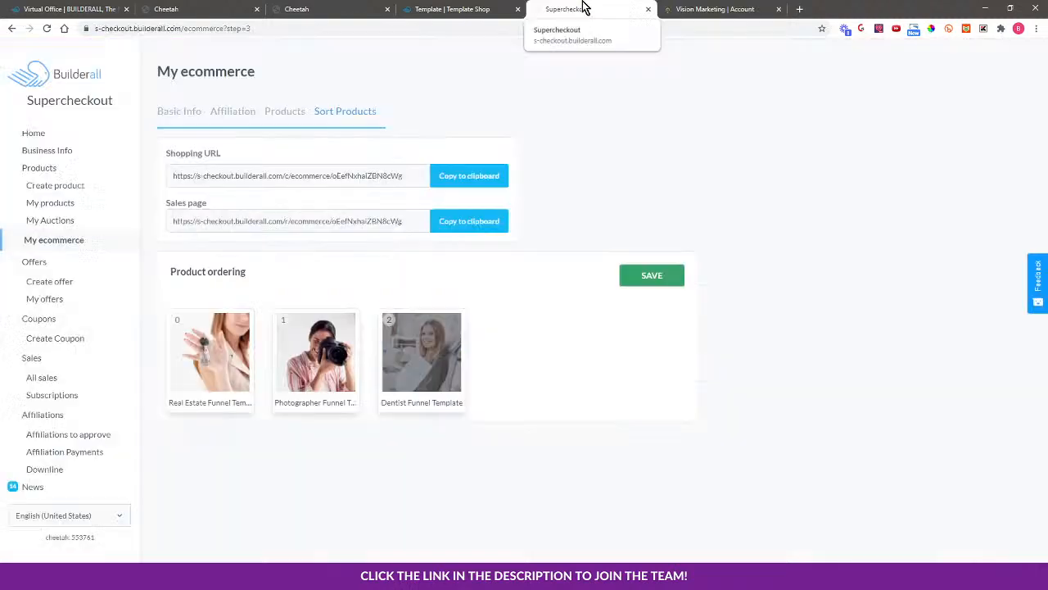
# Leave the Template Shop checkout with Keep shopping to reach the product listing
pyautogui.click(455, 8)
pyautogui.scroll(4, 982, 401)
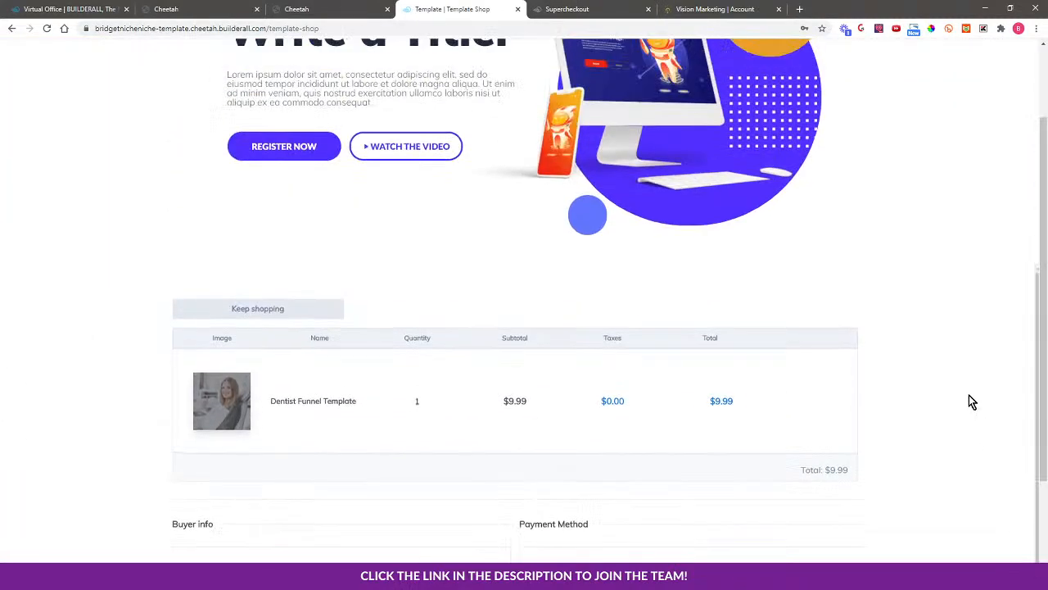
pyautogui.scroll(1, 971, 347)
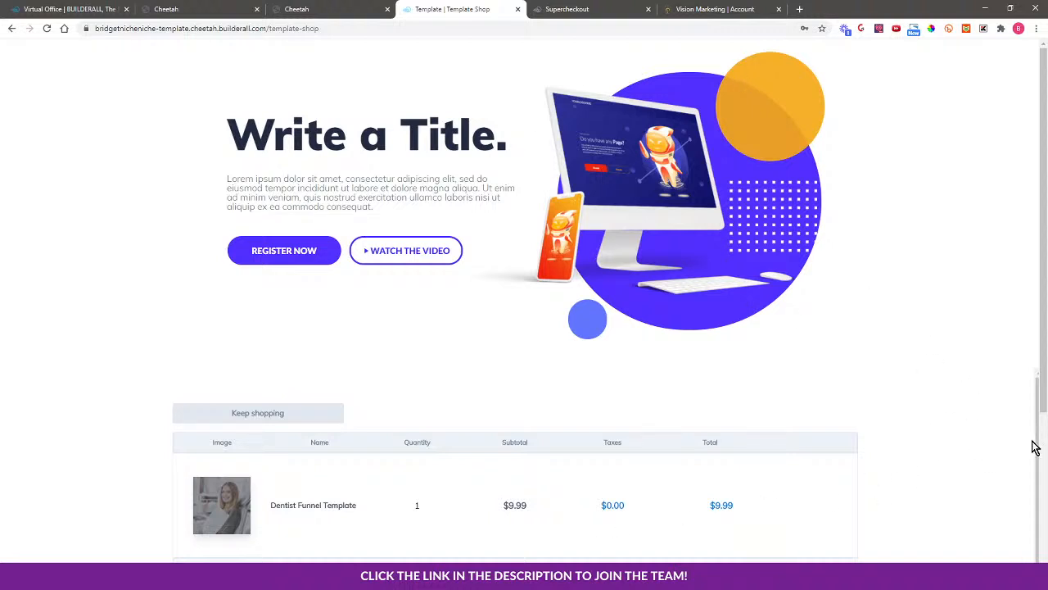
pyautogui.scroll(-3, 982, 368)
pyautogui.scroll(3, 983, 368)
pyautogui.click(257, 412)
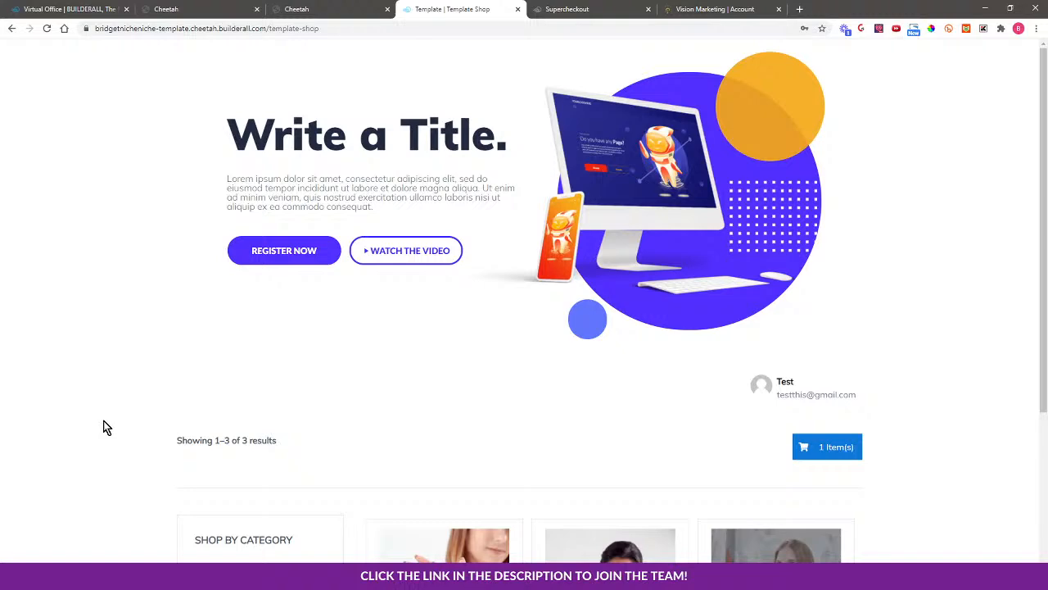
# Check the Cheetah page list, then review the Template Shop showing the signed-in buyer and 1 cart item
pyautogui.click(356, 8)
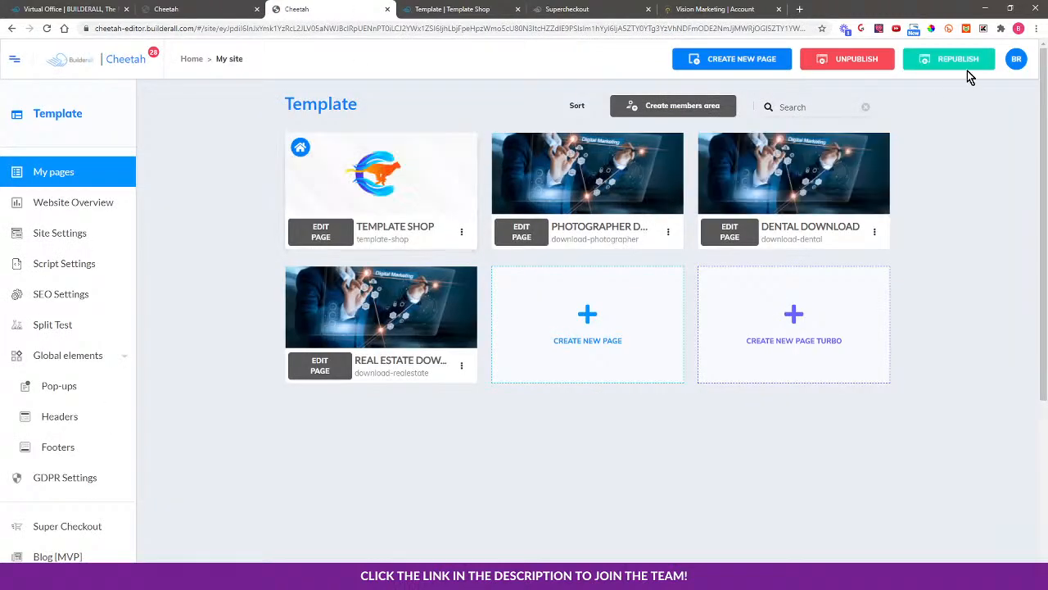
pyautogui.click(455, 10)
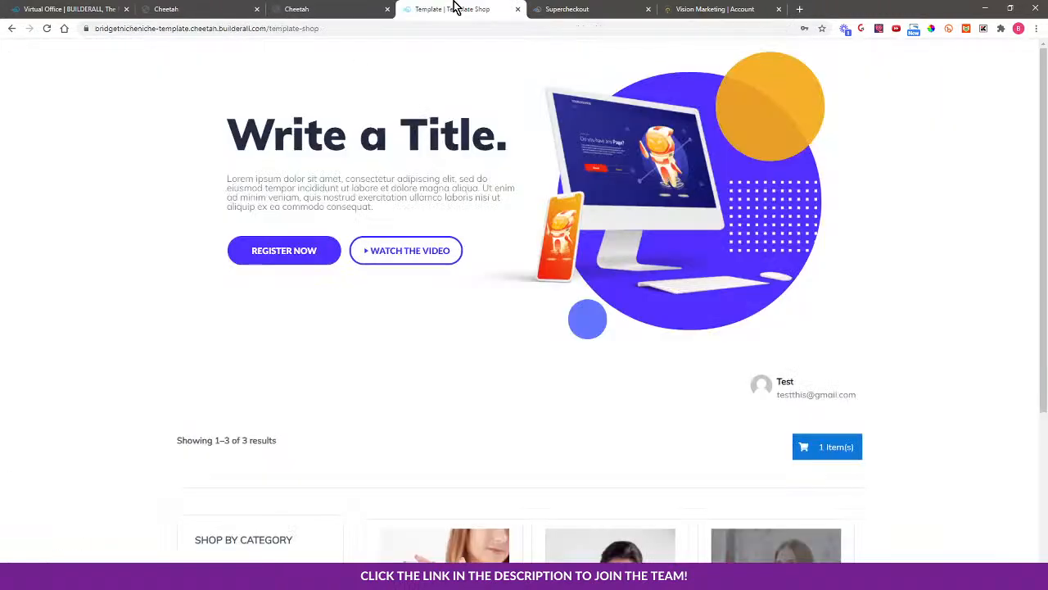
pyautogui.scroll(-3, 977, 338)
pyautogui.scroll(-2, 955, 354)
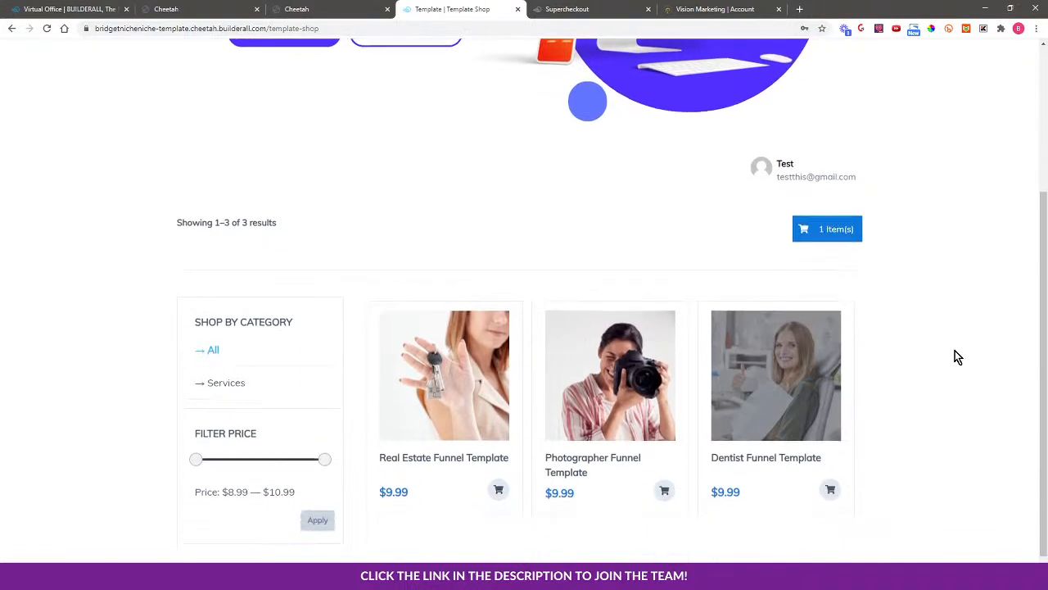
pyautogui.scroll(1, 952, 356)
pyautogui.scroll(1, 954, 359)
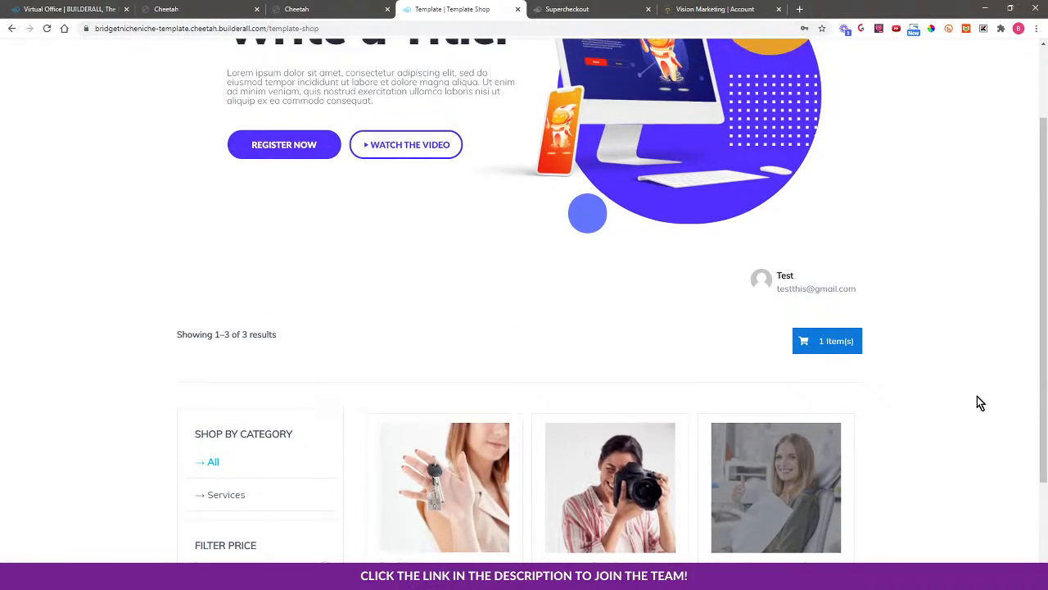
pyautogui.scroll(2, 978, 395)
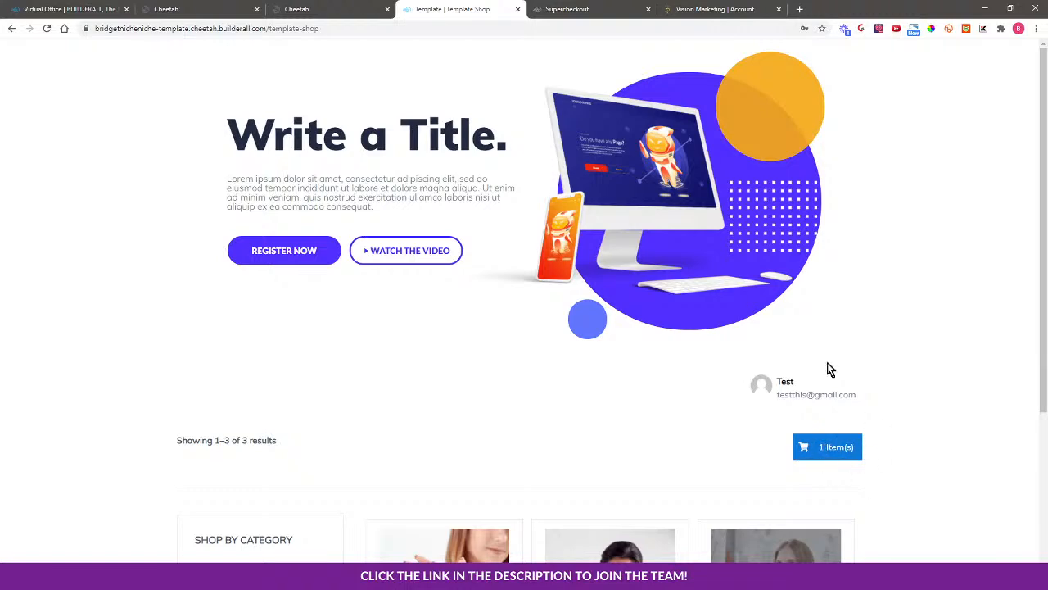
# Open the Vision Marketing template shop from its account page and scroll the products
pyautogui.click(678, 9)
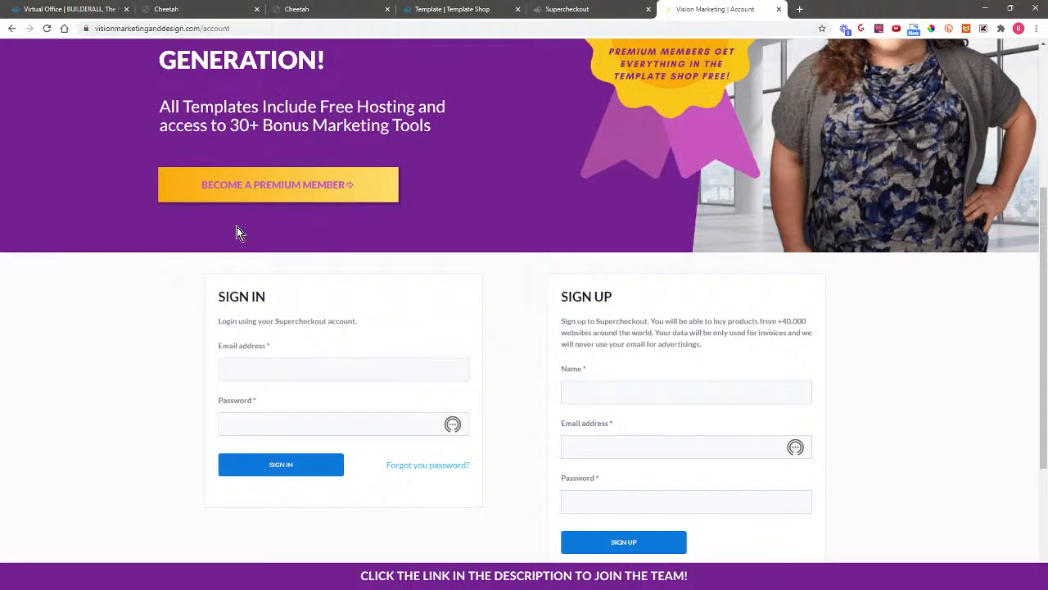
pyautogui.scroll(5, 229, 172)
pyautogui.click(217, 199)
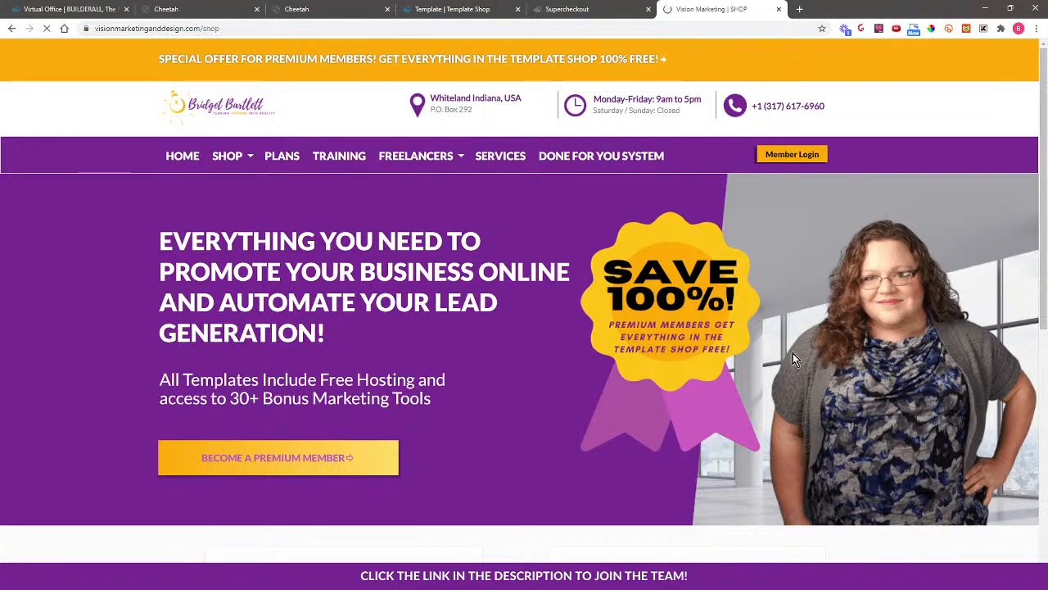
pyautogui.scroll(-7, 887, 456)
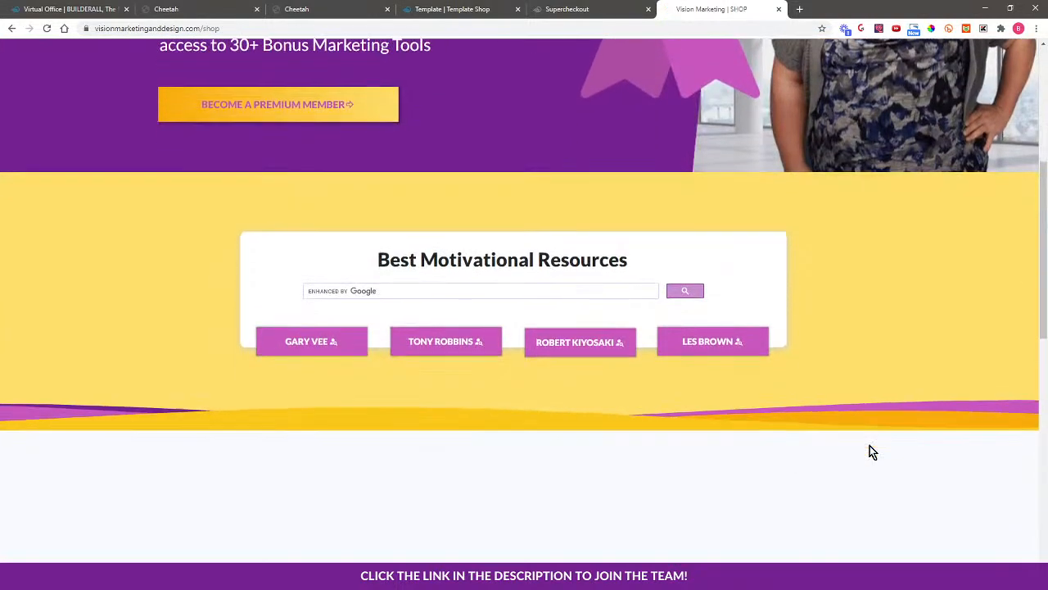
pyautogui.scroll(-2, 910, 434)
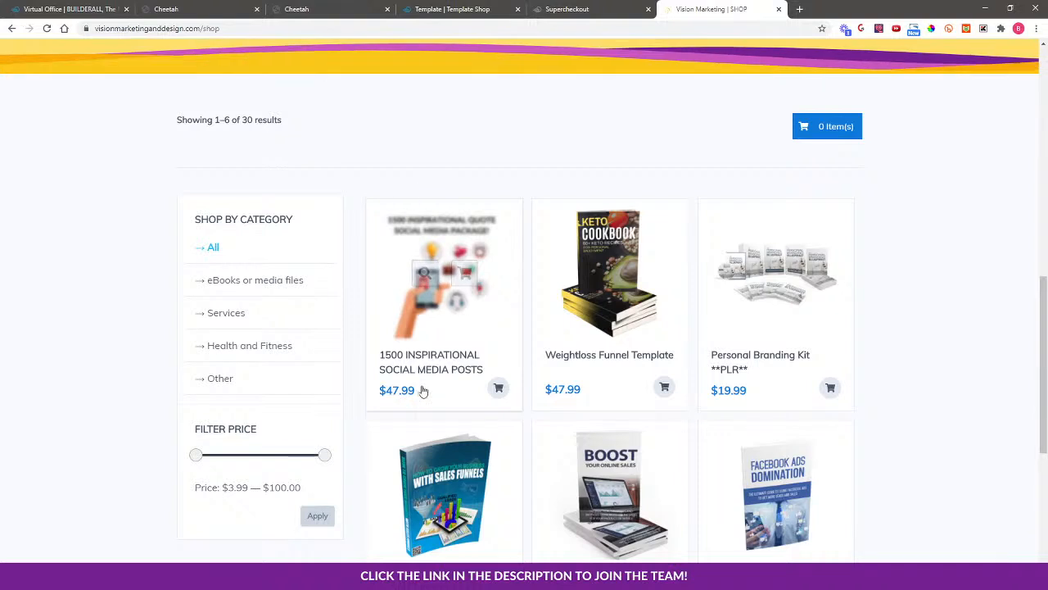
pyautogui.scroll(-2, 926, 422)
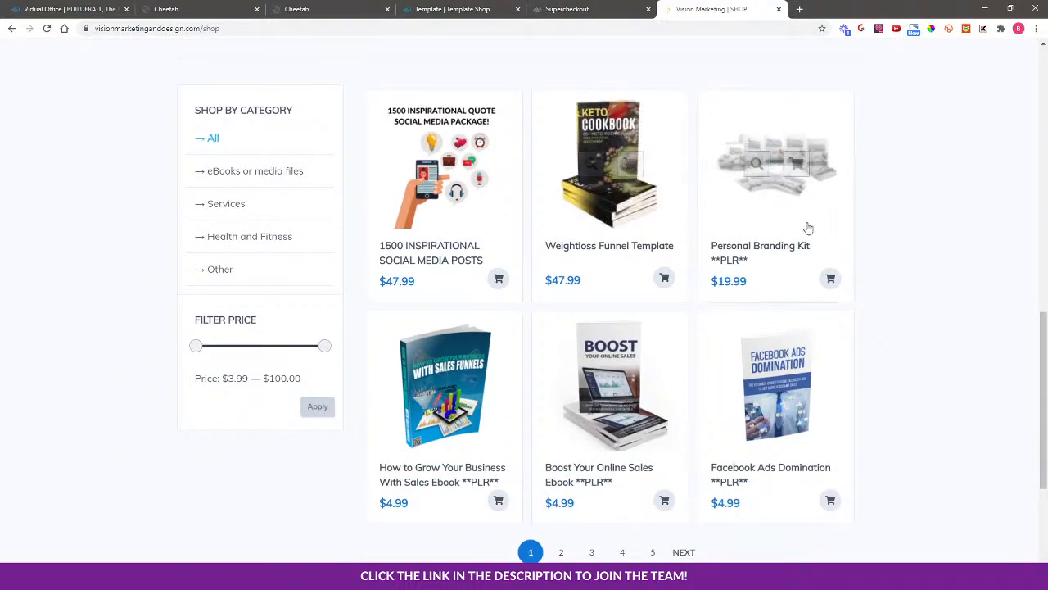
# Page through the shop results to pages 2, 3, 4 and then page 5
pyautogui.click(562, 553)
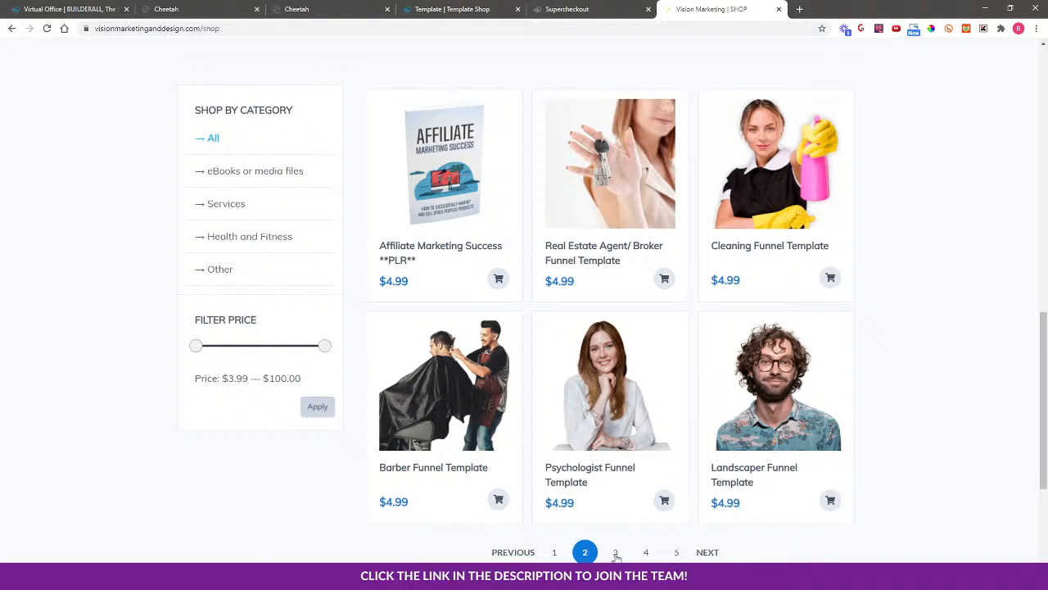
pyautogui.click(616, 553)
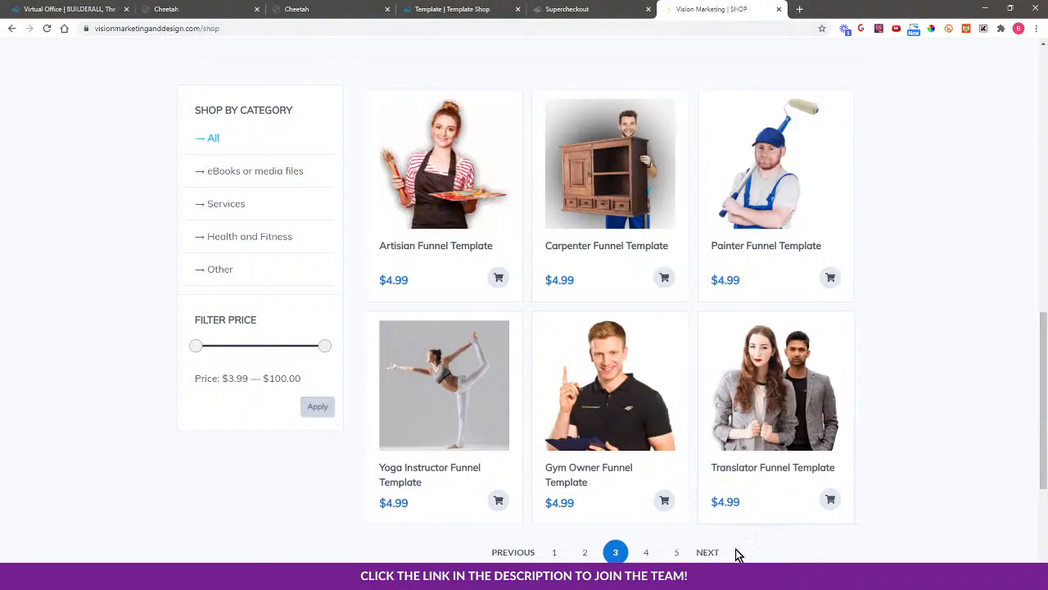
pyautogui.click(647, 552)
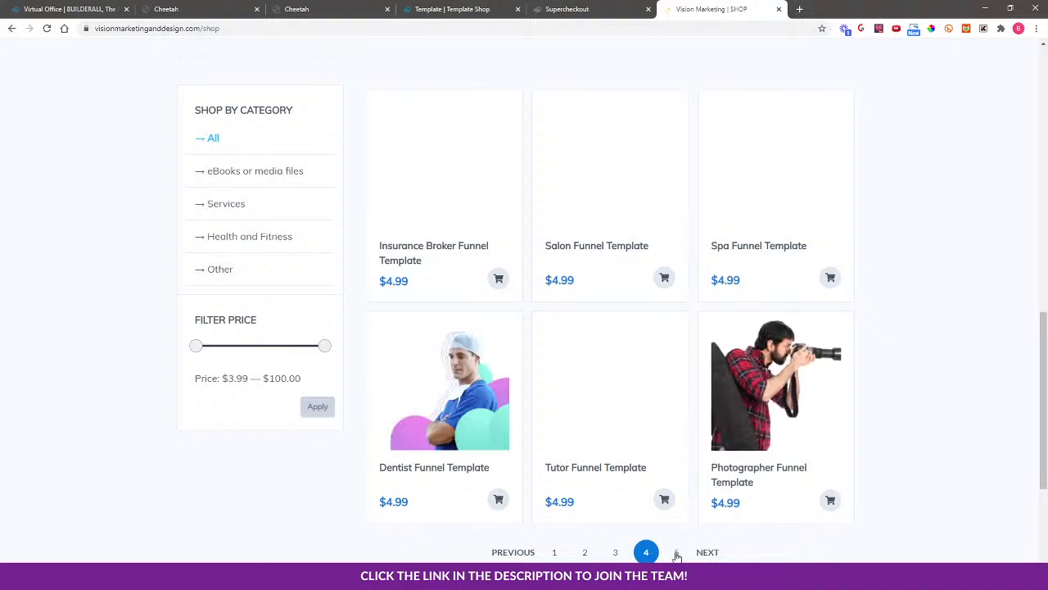
pyautogui.click(725, 553)
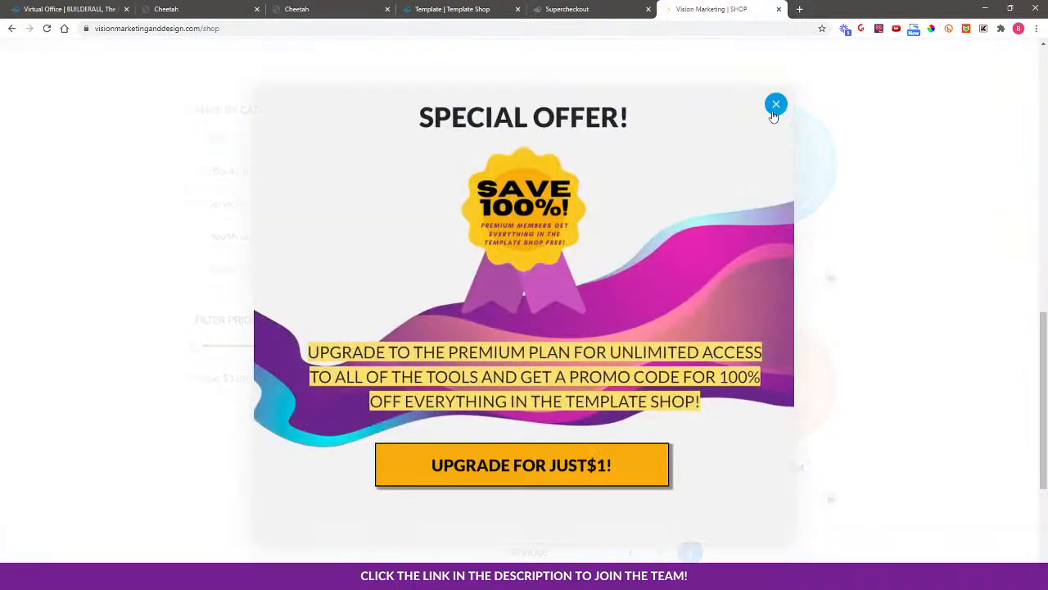
# Dismiss the Special Offer popup and scroll through page 5's chatbot templates back up to the banner
pyautogui.click(774, 103)
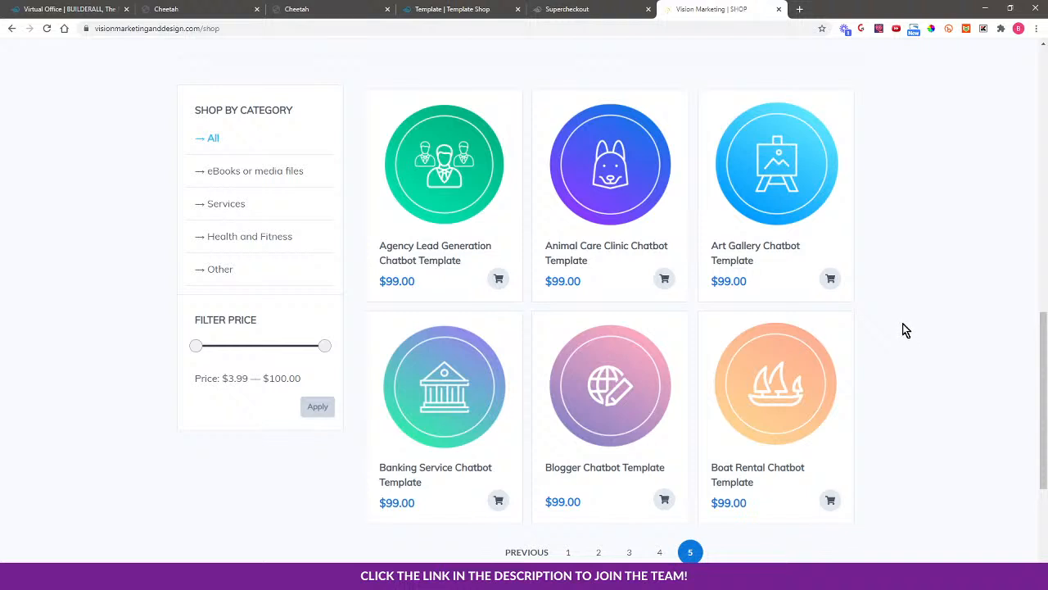
pyautogui.scroll(2, 909, 339)
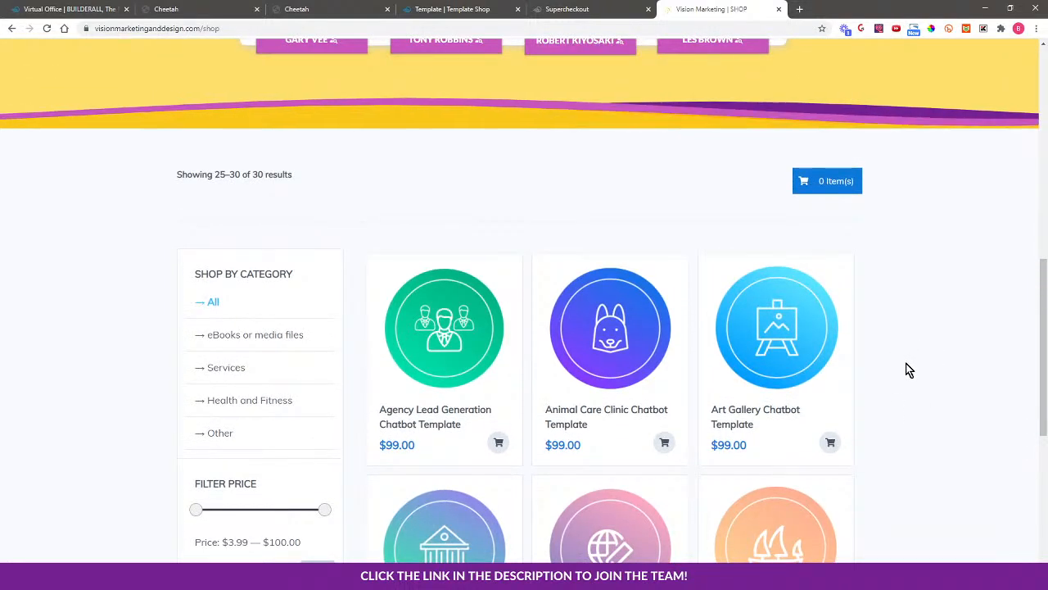
pyautogui.scroll(1, 907, 367)
pyautogui.scroll(-2, 908, 367)
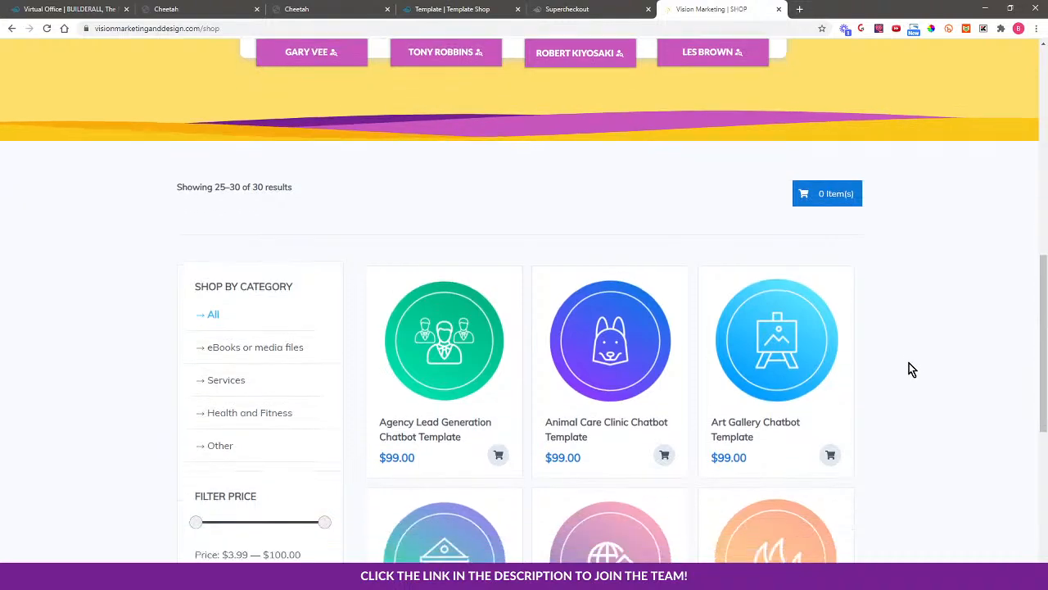
pyautogui.scroll(5, 913, 360)
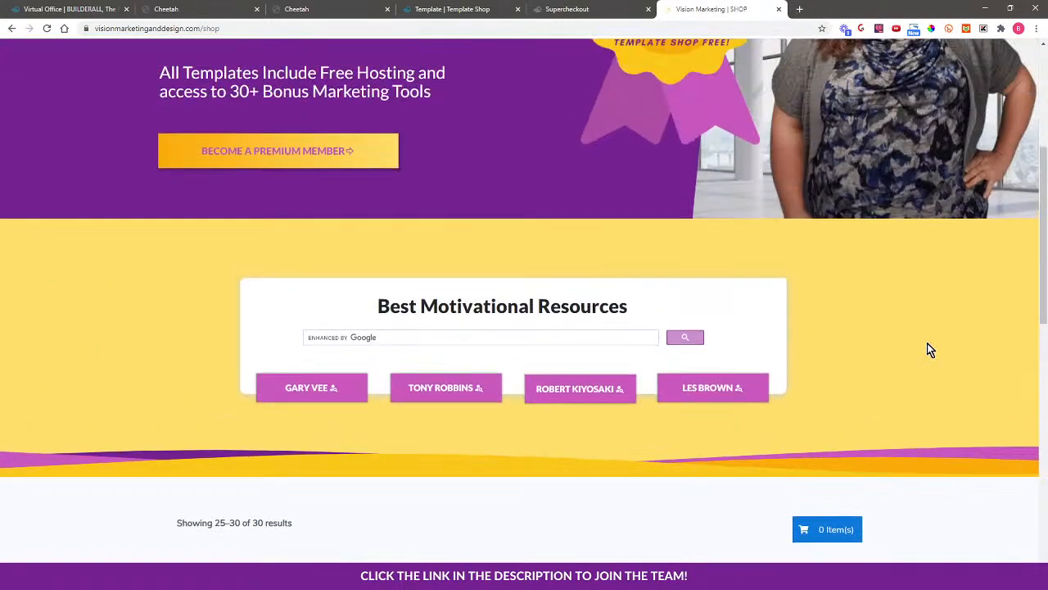
pyautogui.scroll(-4, 933, 350)
pyautogui.scroll(-1, 915, 386)
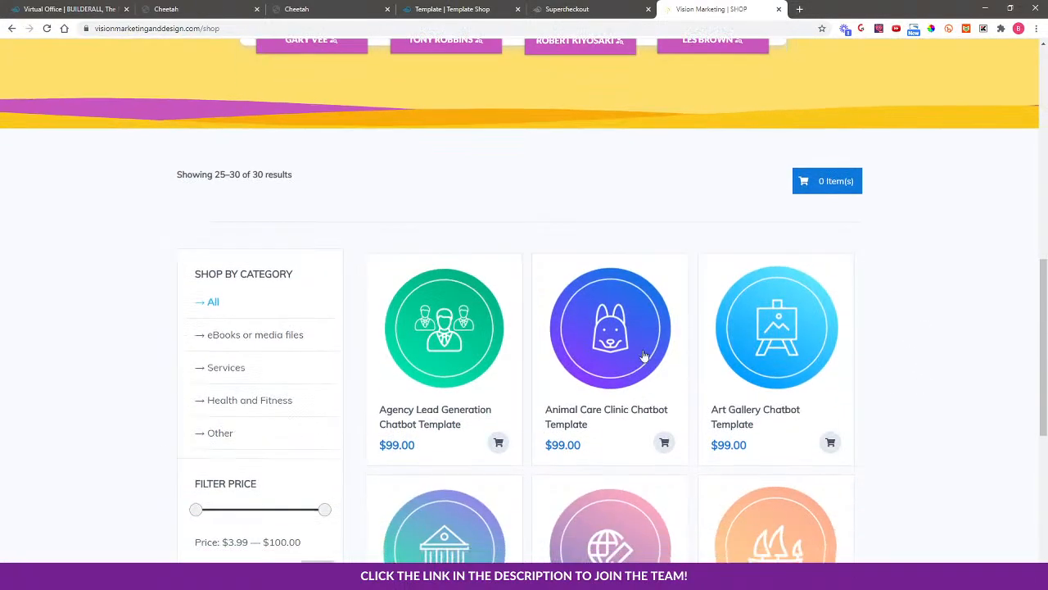
pyautogui.scroll(-2, 971, 421)
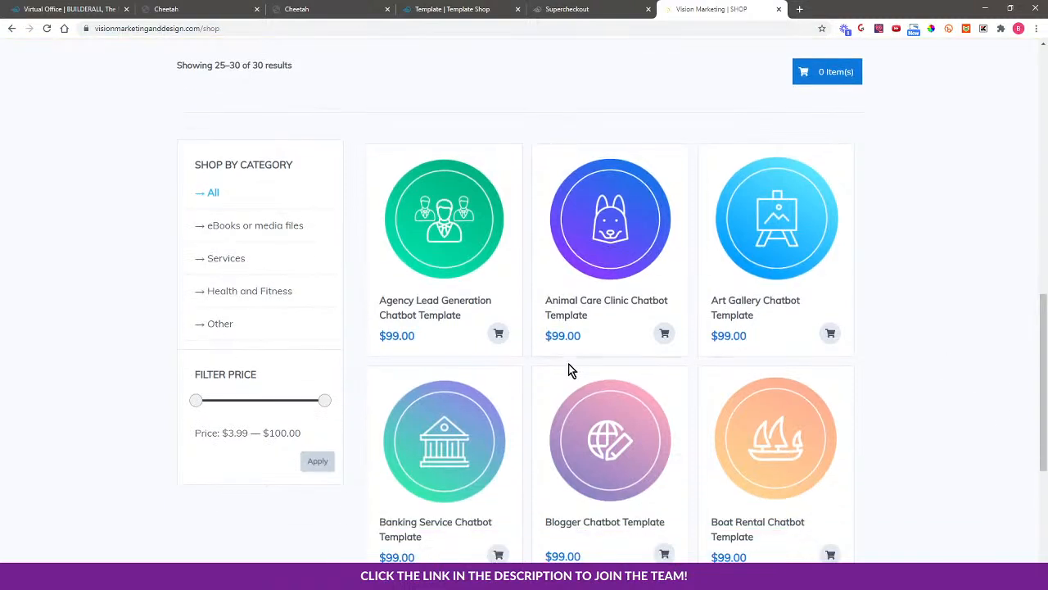
pyautogui.scroll(-2, 928, 371)
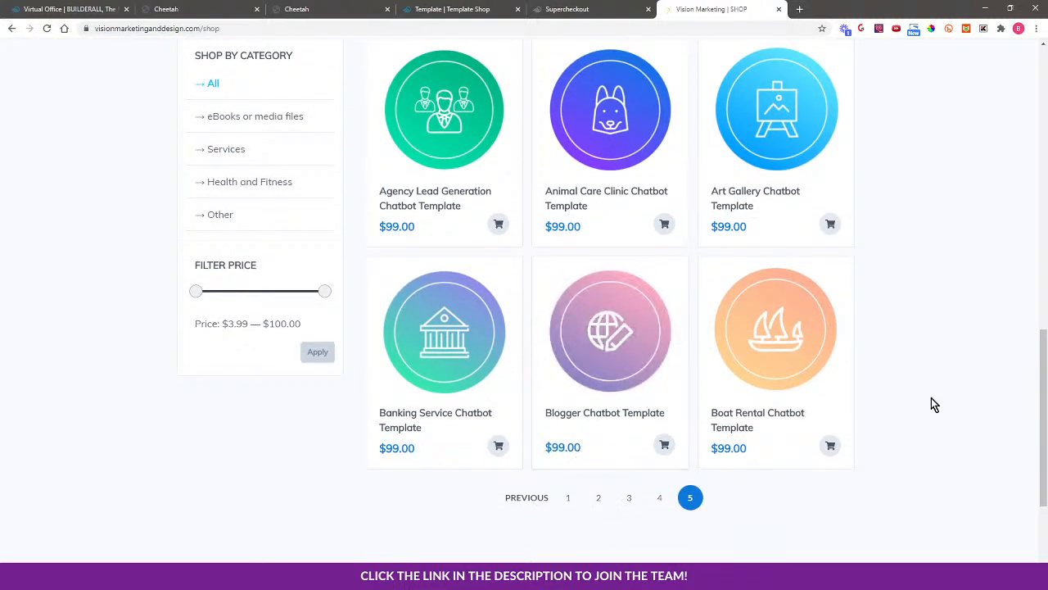
pyautogui.scroll(1, 931, 397)
pyautogui.scroll(2, 929, 395)
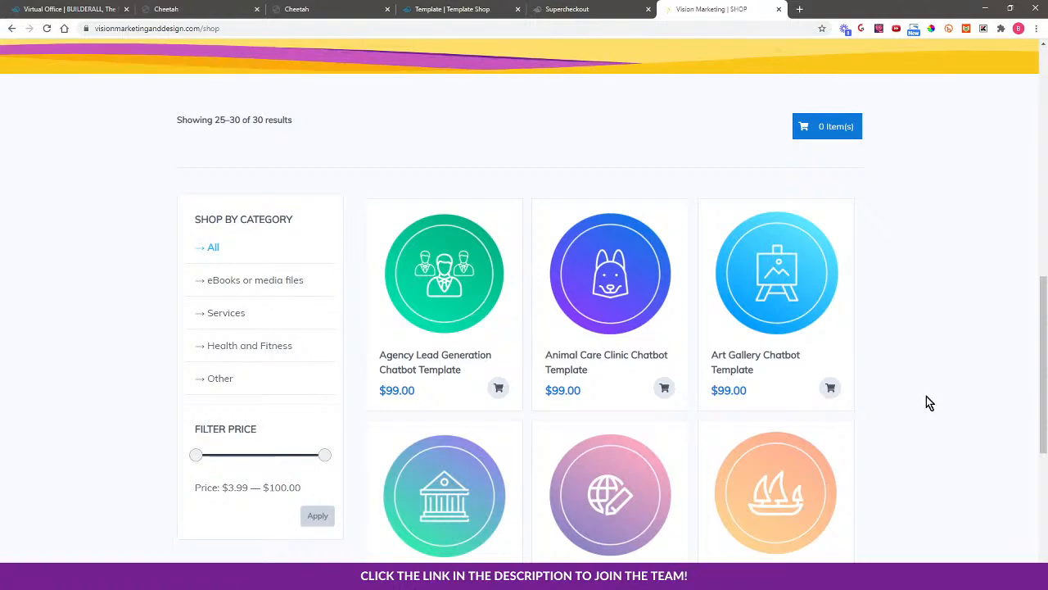
pyautogui.scroll(5, 926, 396)
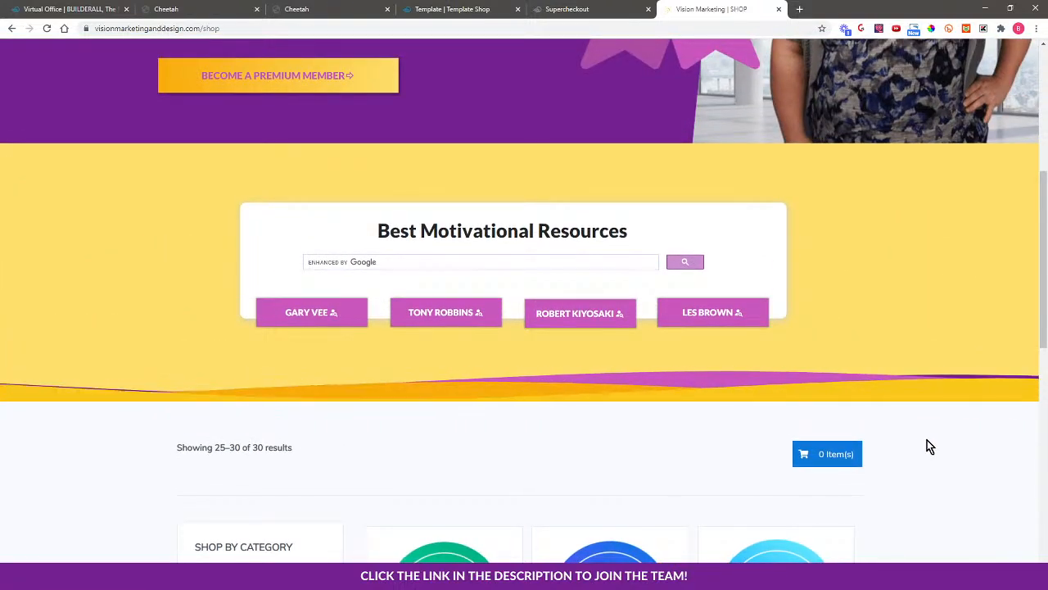
pyautogui.scroll(1, 927, 439)
pyautogui.scroll(4, 927, 440)
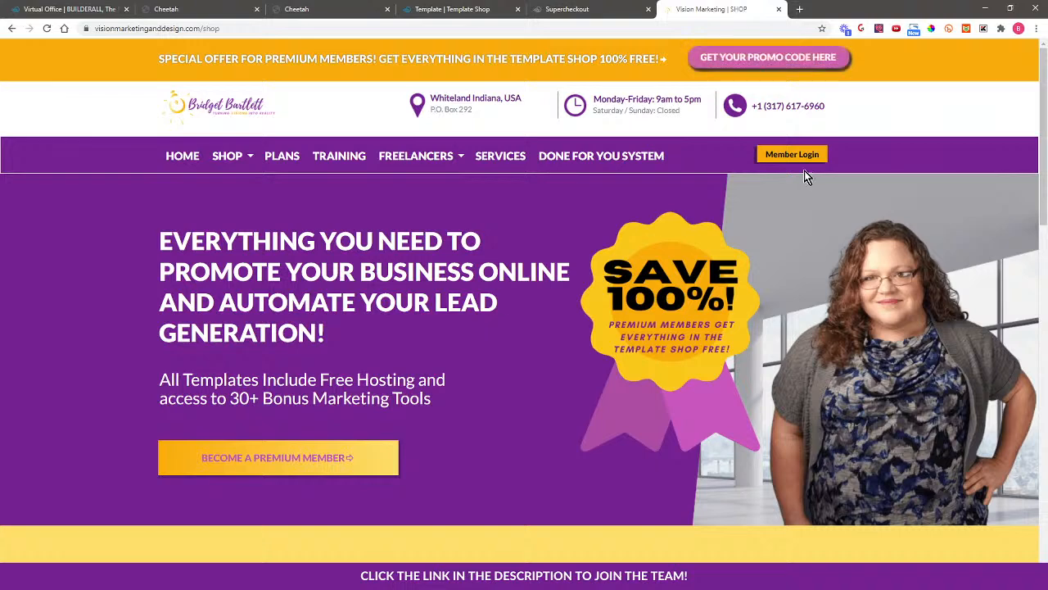
# Move through the Supercheckout tab to the published 'Template | Template Shop' page
pyautogui.click(590, 9)
pyautogui.click(501, 9)
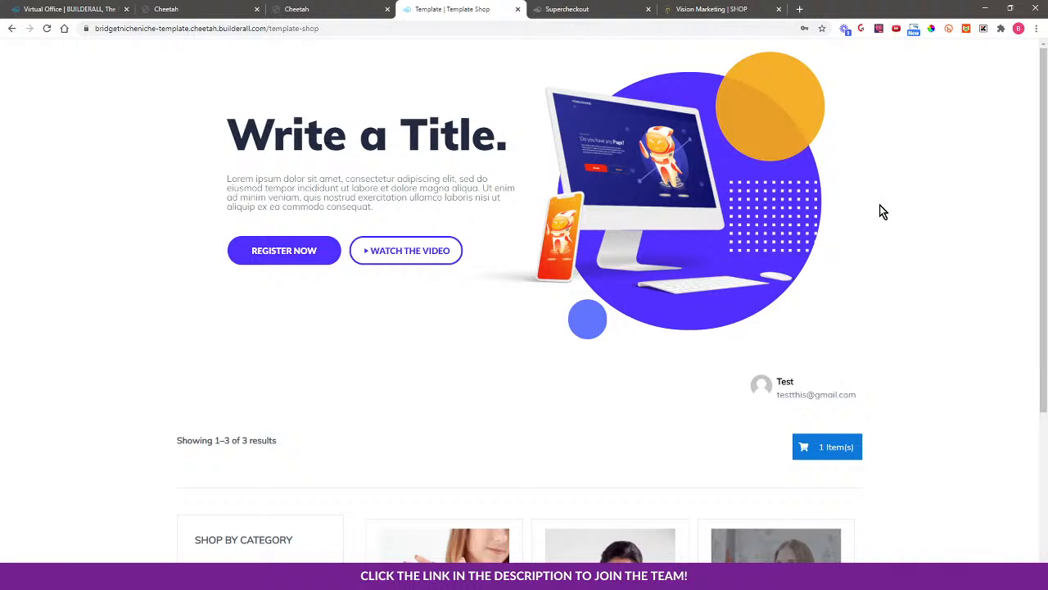
# Open the Photographer download page's live website via its card menu's Go to the website
pyautogui.click(299, 10)
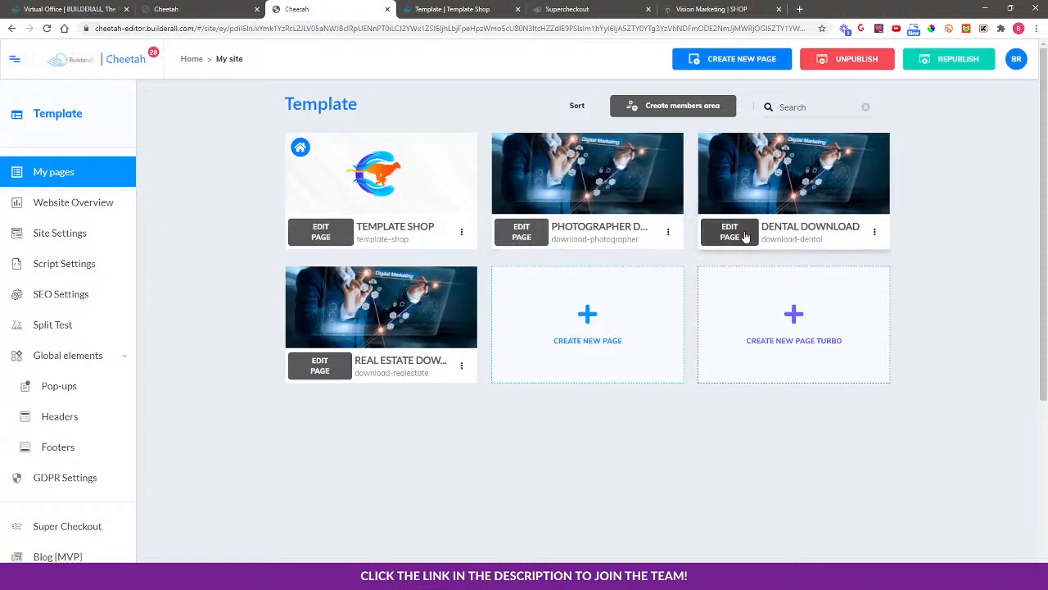
pyautogui.click(669, 232)
pyautogui.click(614, 278)
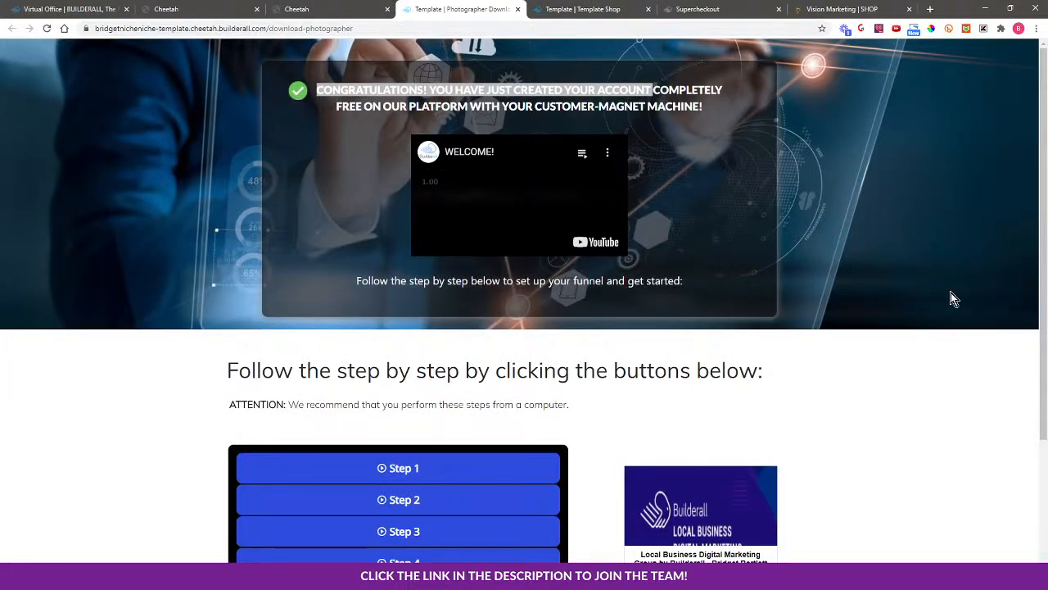
pyautogui.scroll(-3, 909, 330)
pyautogui.scroll(3, 265, 363)
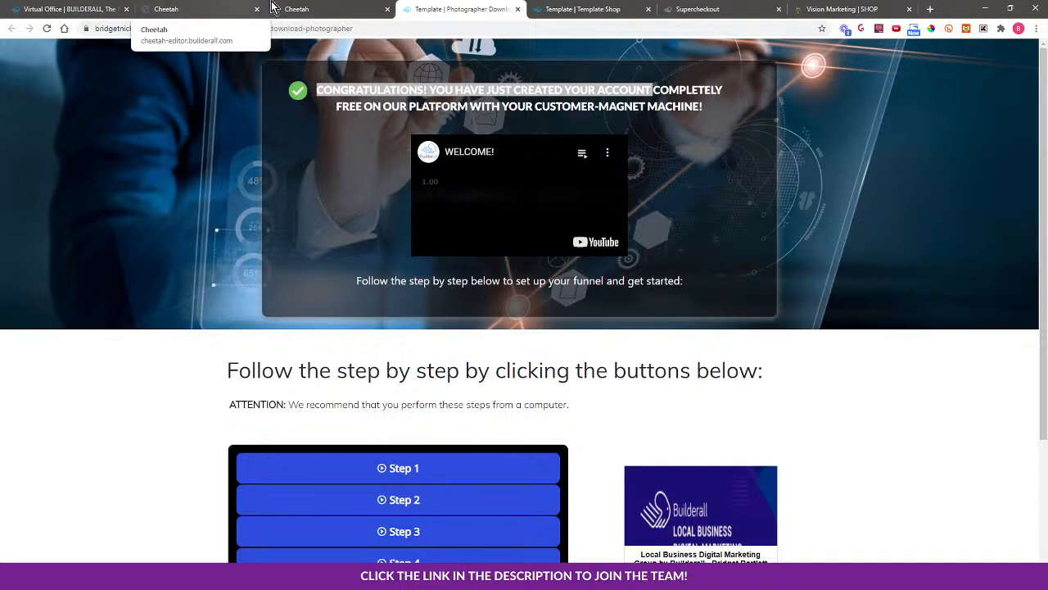
# Open the Template Shop page's options in the Cheetah list, then return to the Vision Marketing shop
pyautogui.click(315, 9)
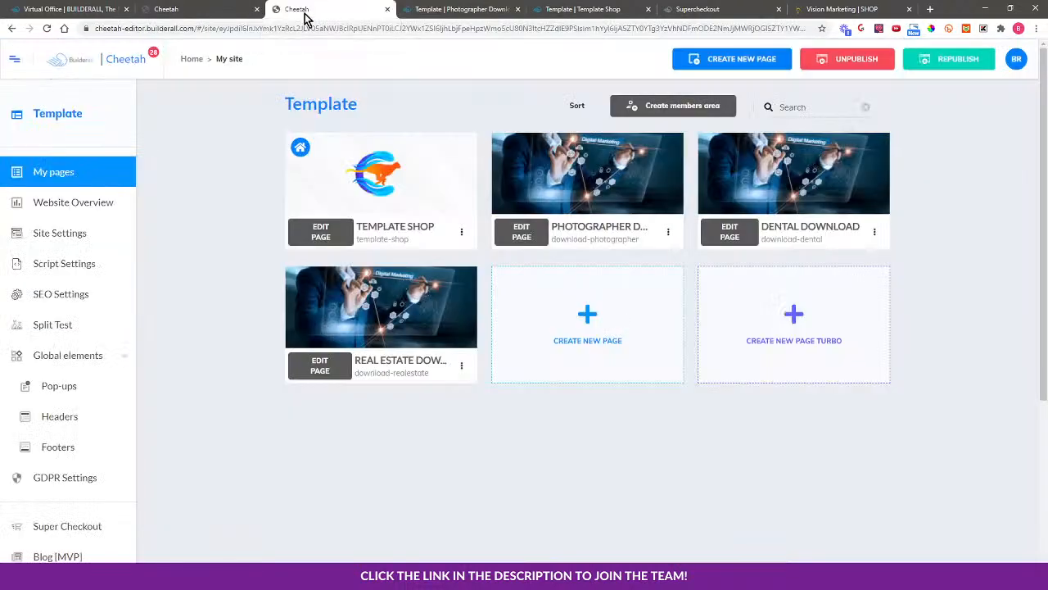
pyautogui.click(461, 232)
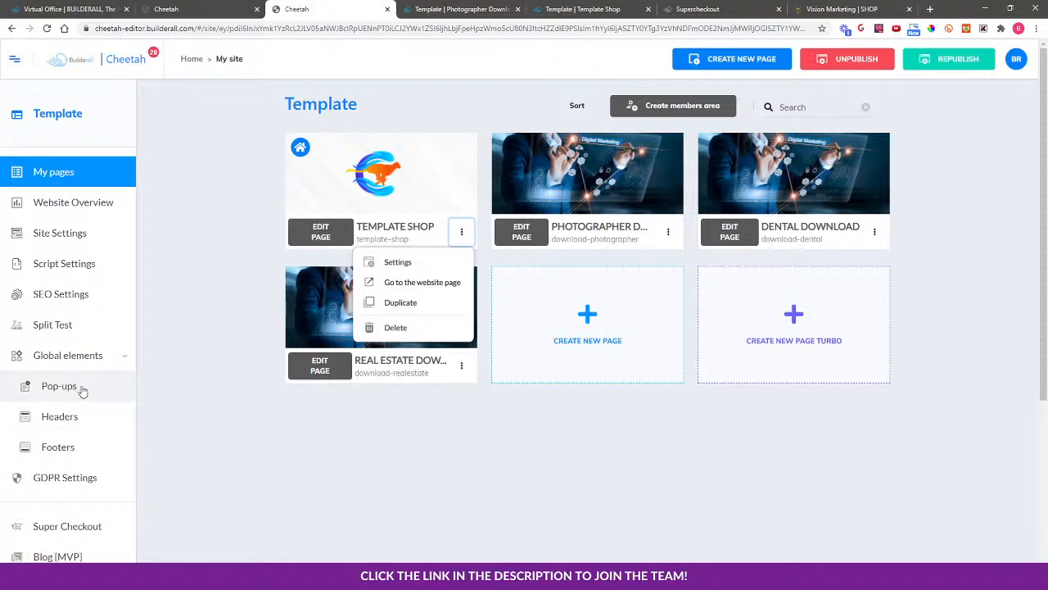
pyautogui.click(839, 9)
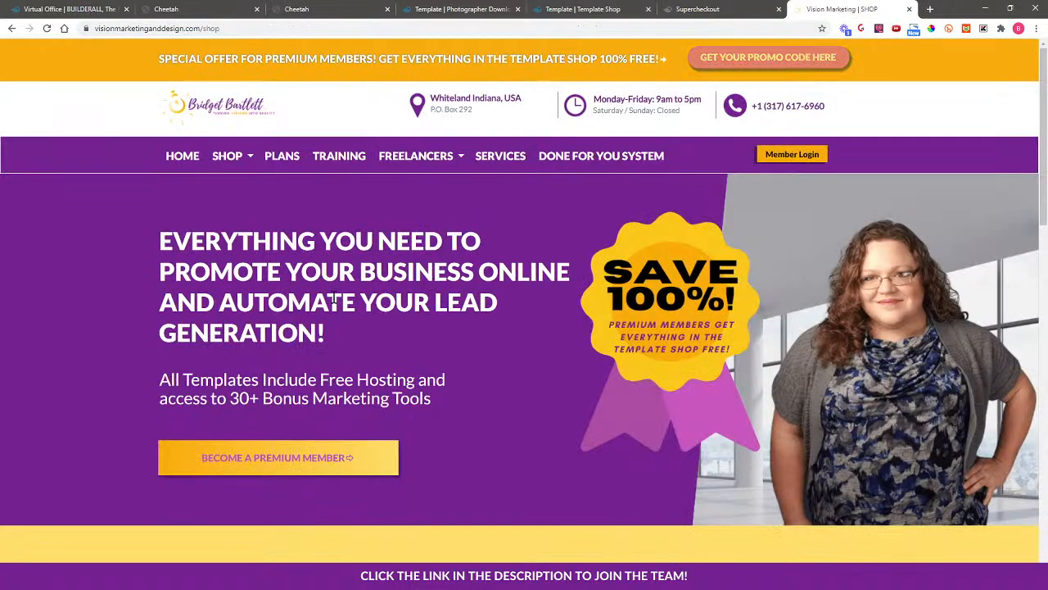
# Reload the Vision Marketing shop so it shows the first page of products
pyautogui.click(48, 28)
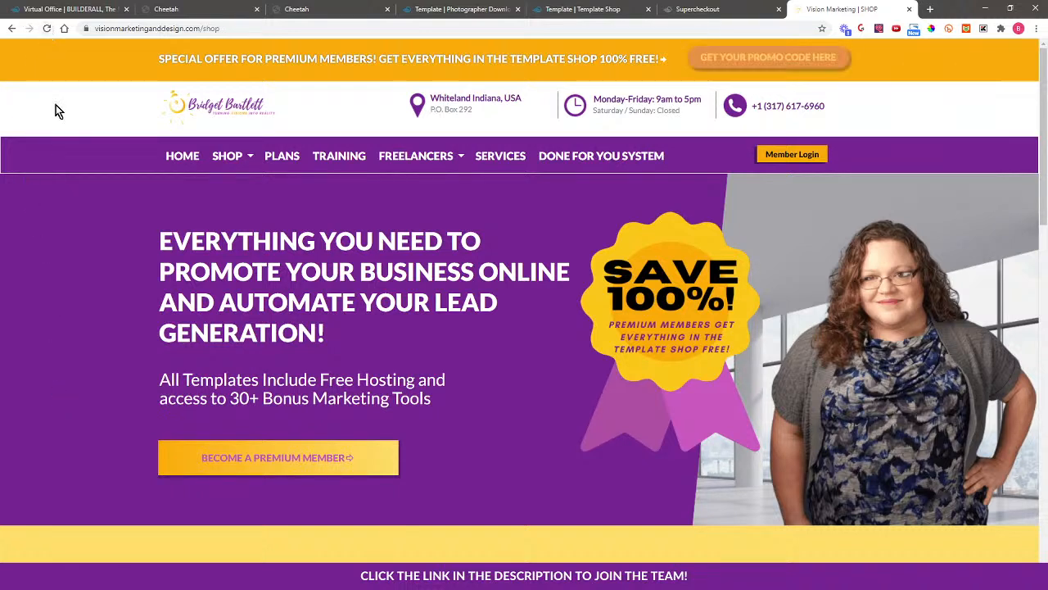
pyautogui.click(46, 30)
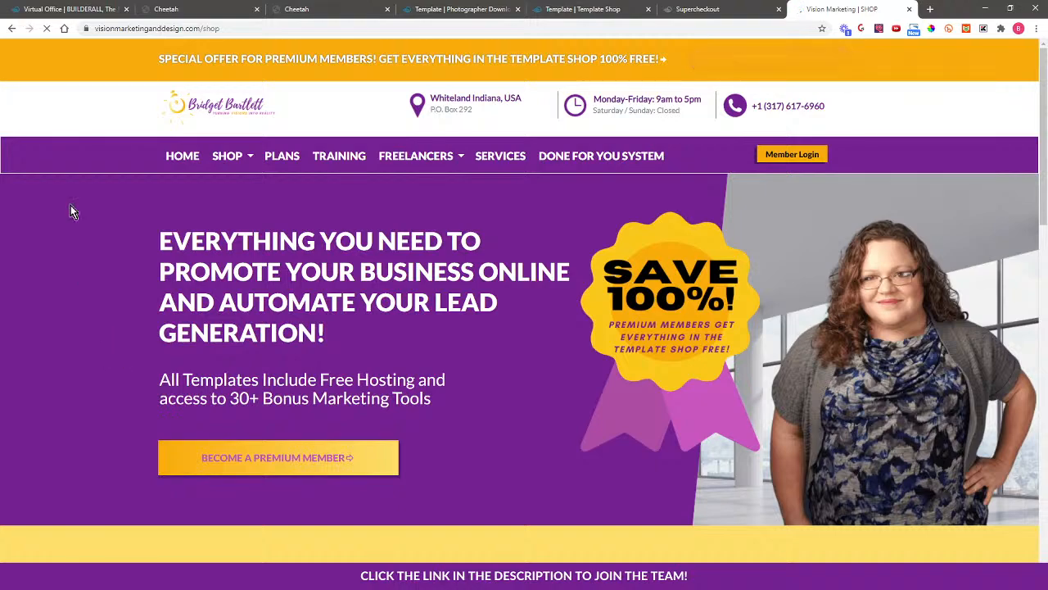
pyautogui.scroll(-10, 933, 422)
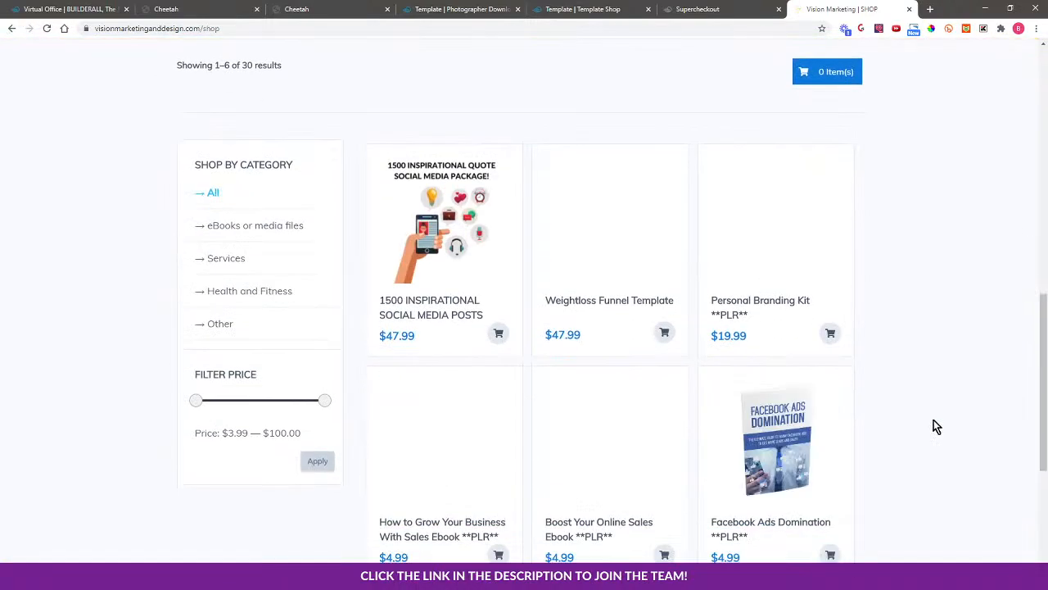
pyautogui.scroll(-4, 934, 425)
pyautogui.scroll(13, 921, 436)
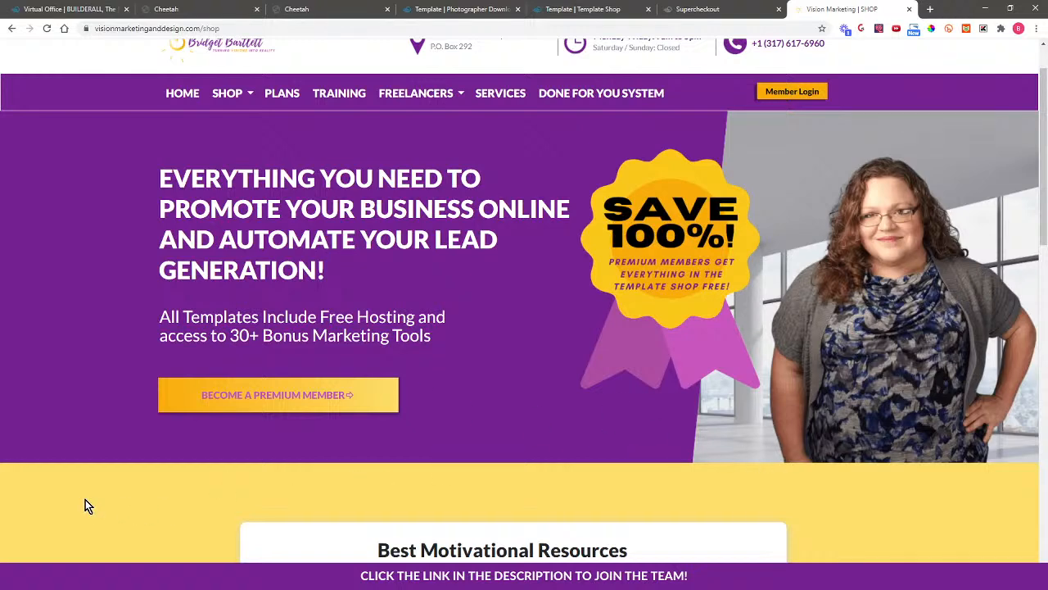
pyautogui.scroll(-2, 978, 447)
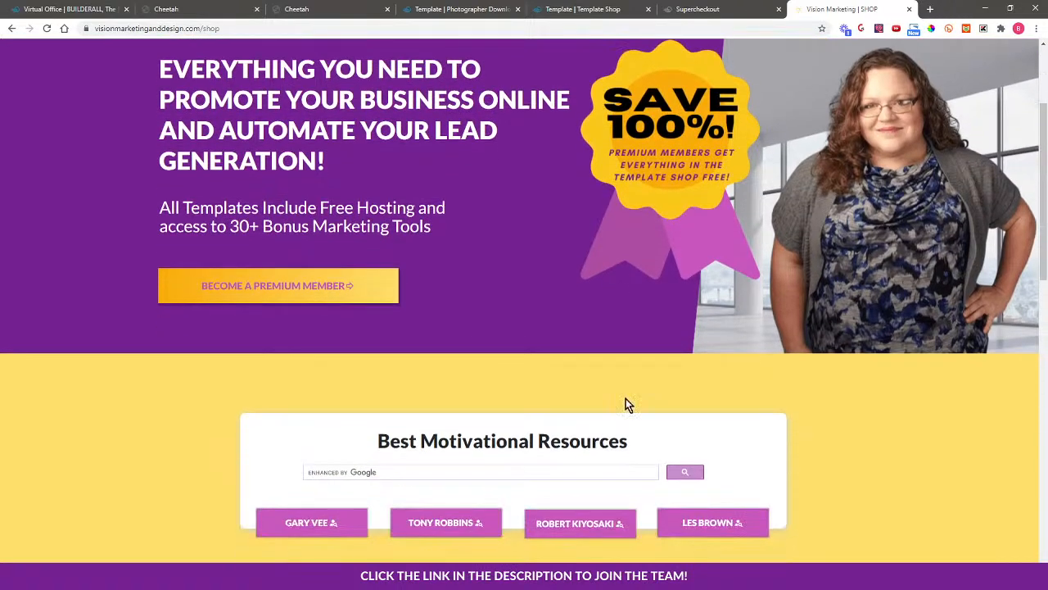
pyautogui.scroll(-2, 553, 485)
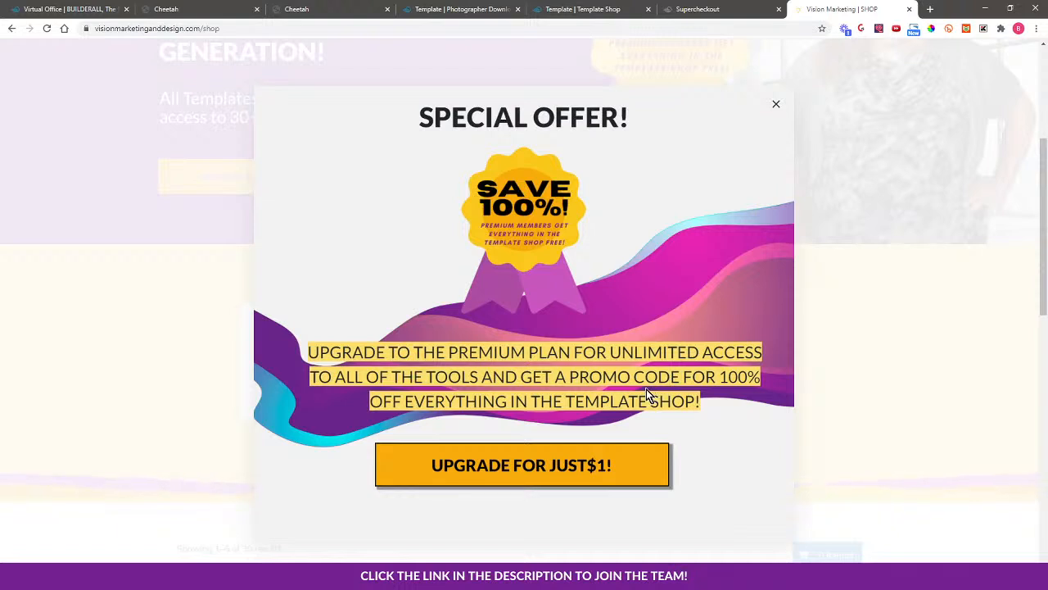
# Close the Special Offer popup, browse the products, then return to the Cheetah page list
pyautogui.click(777, 105)
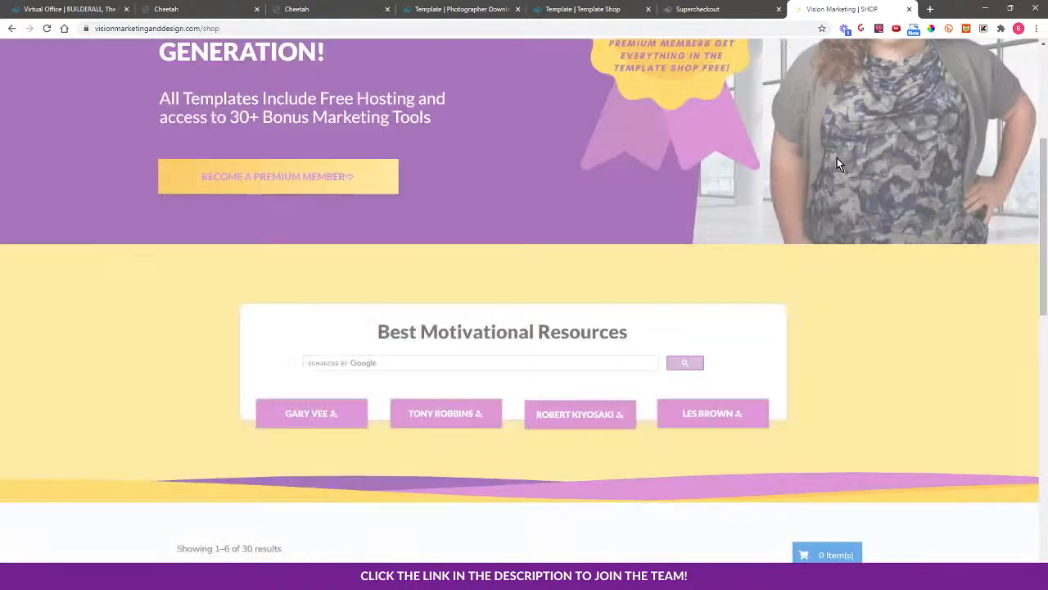
pyautogui.scroll(-1, 949, 425)
pyautogui.scroll(-3, 944, 420)
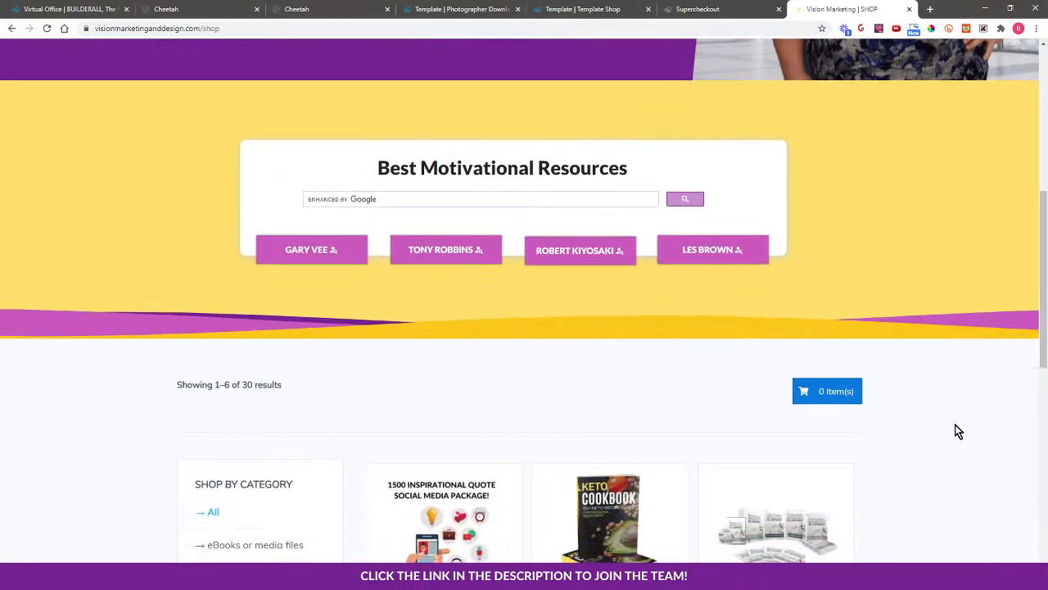
pyautogui.scroll(-1, 941, 426)
pyautogui.scroll(2, 908, 415)
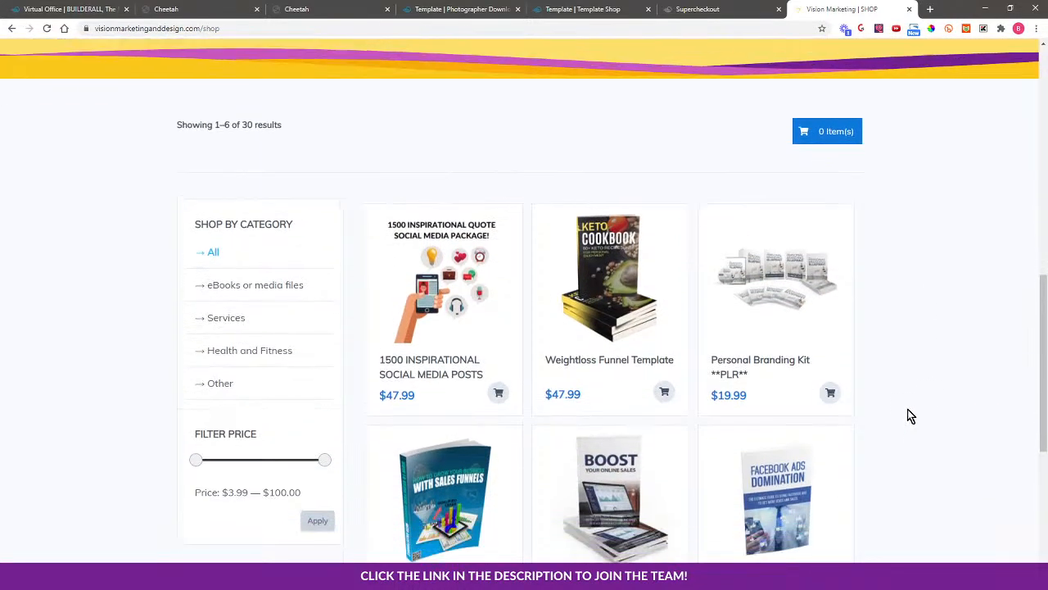
pyautogui.click(311, 8)
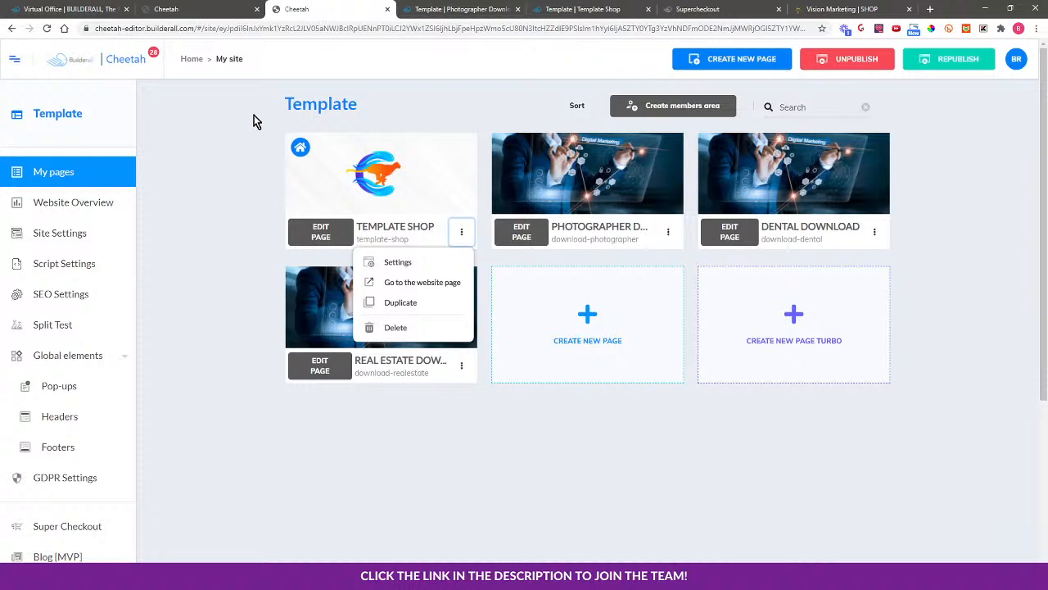